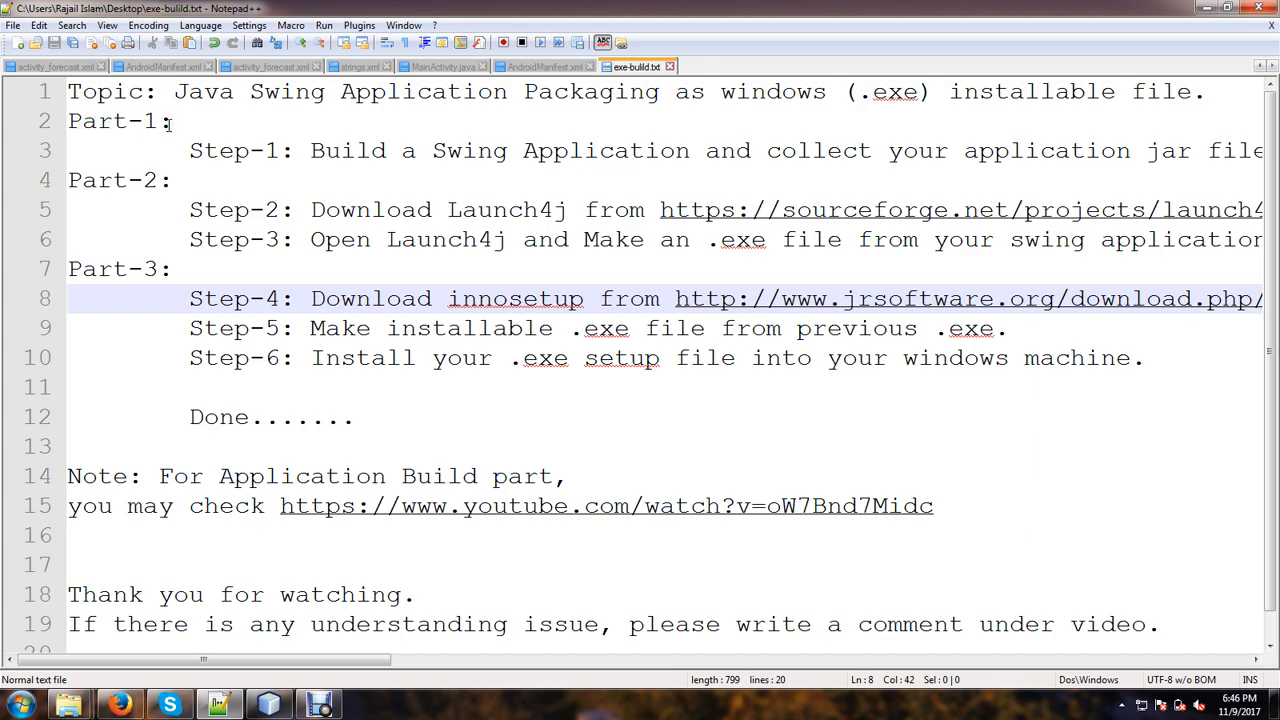
# - Review the Part-1 notes on building a Swing application and collecting its jar file
pyautogui.click(131, 120)
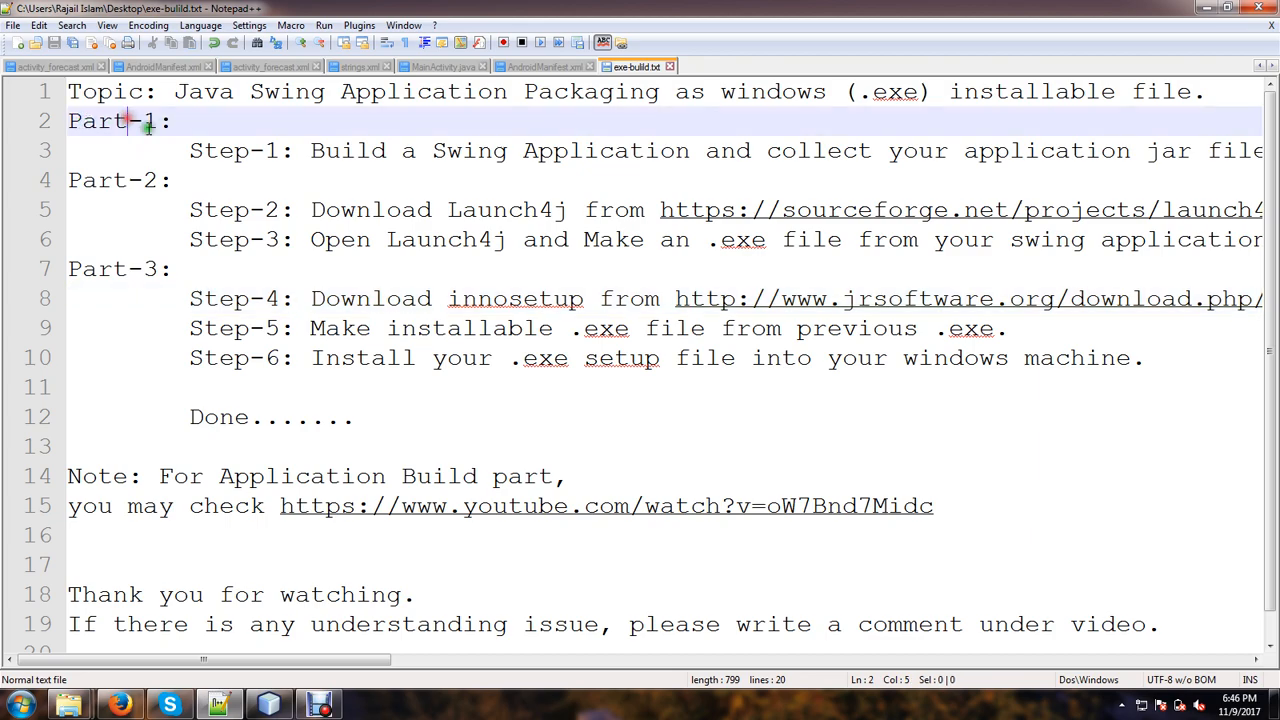
pyautogui.click(310, 150)
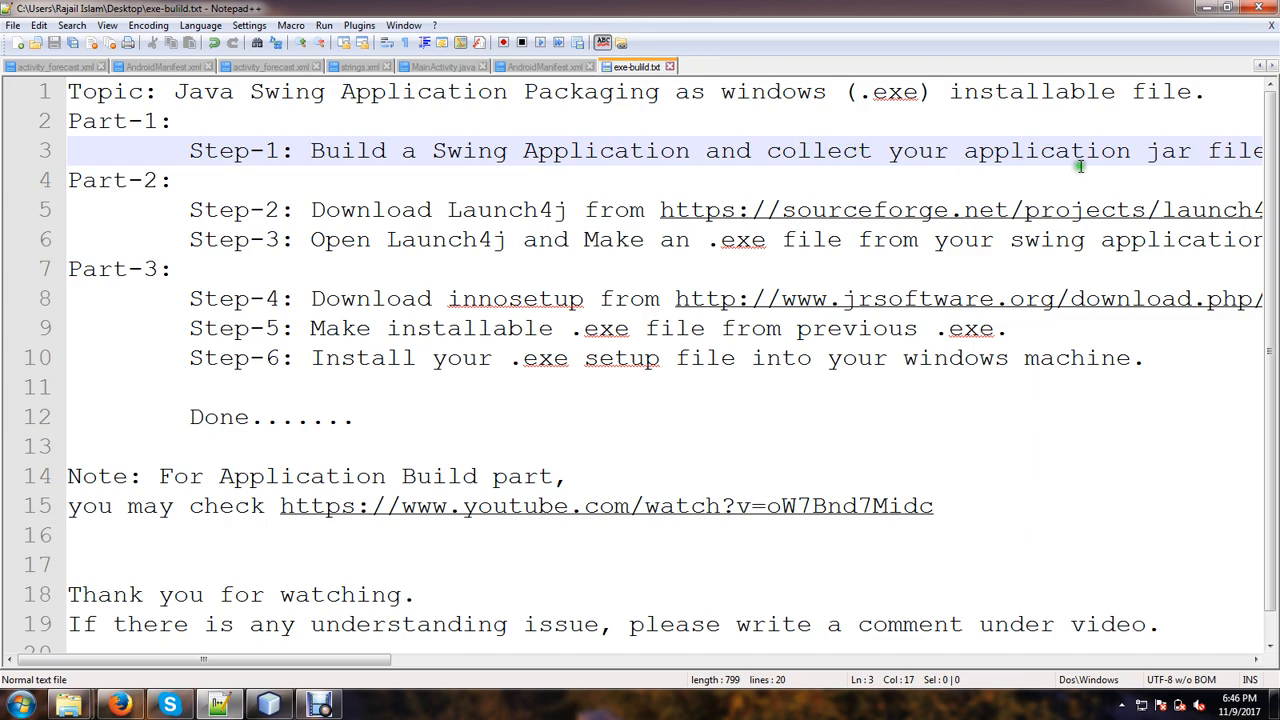
pyautogui.moveTo(313, 658); pyautogui.dragTo(280, 658)
# - Switch to NetBeans IDE and run the JFrameMenu project
pyautogui.click(321, 706)
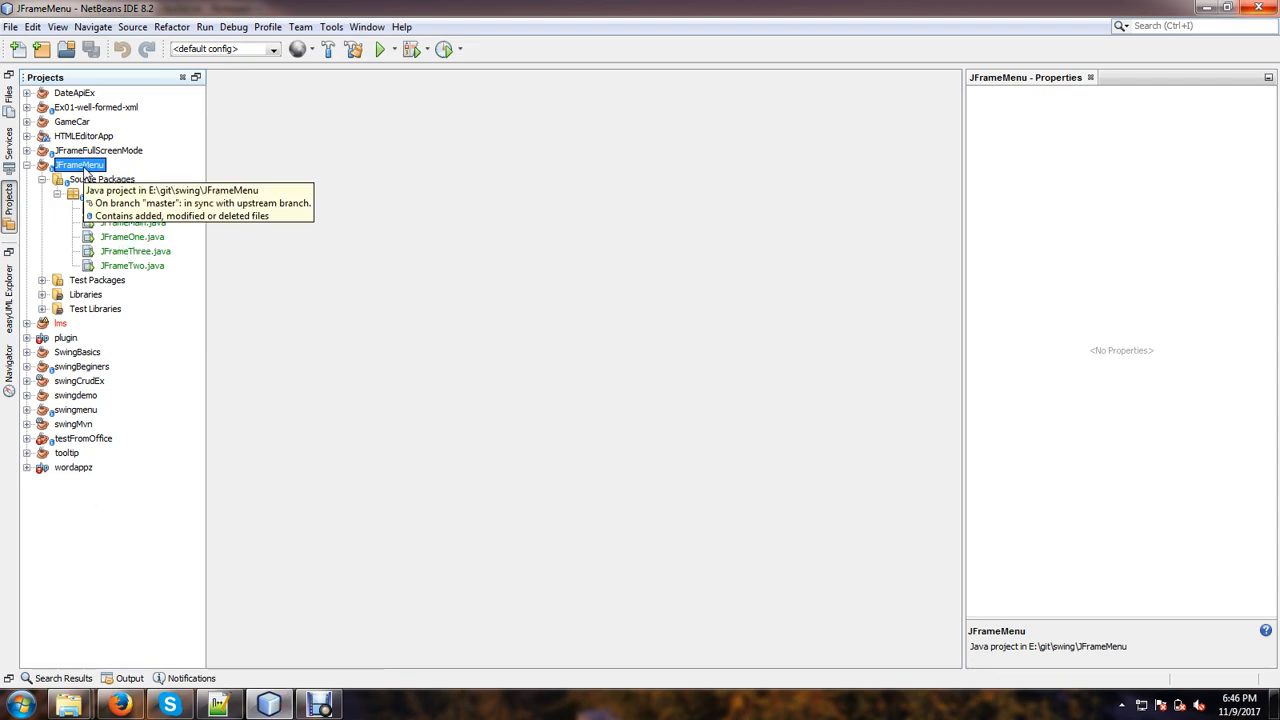
pyautogui.rightClick(87, 172)
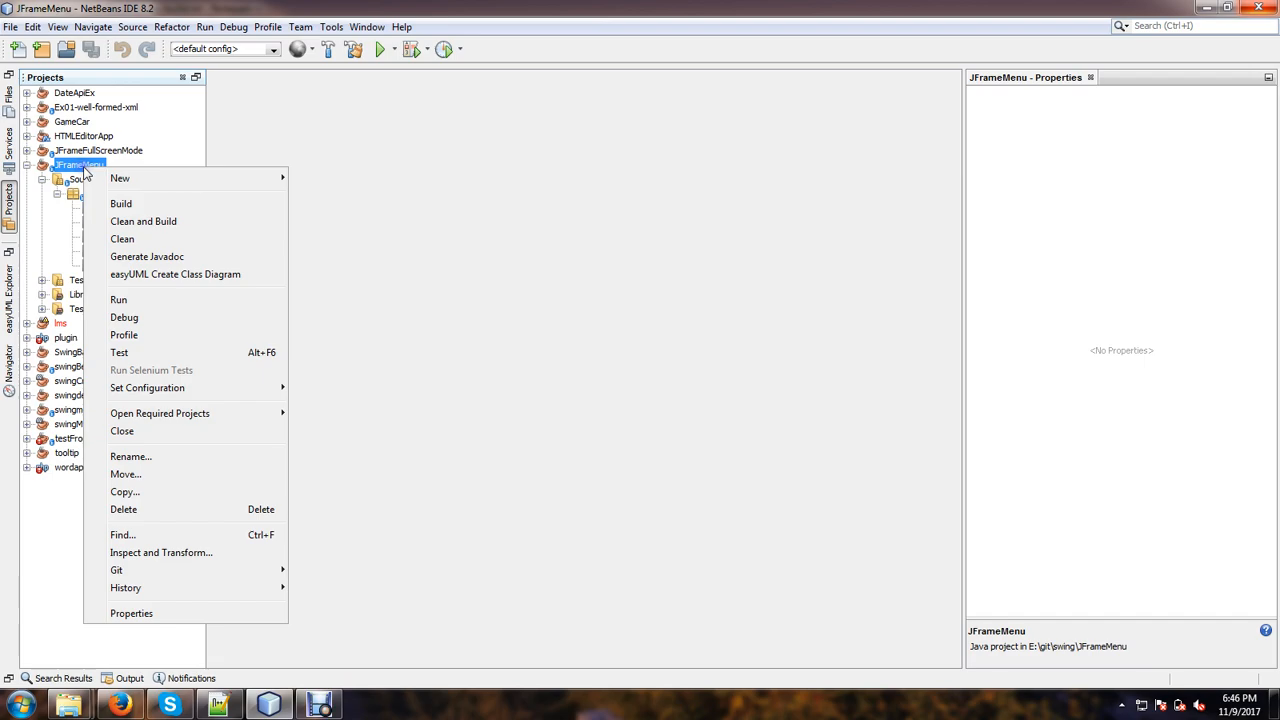
pyautogui.click(127, 298)
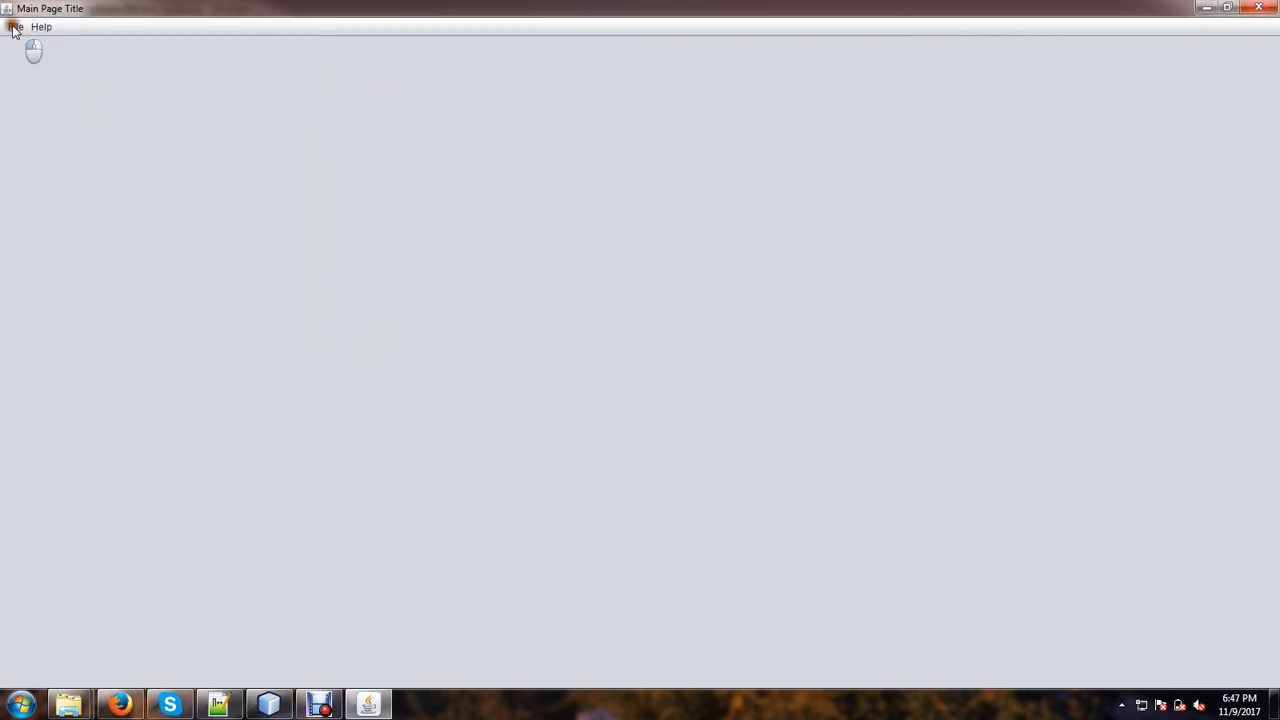
# - Test the running application by opening Page Two and returning to Main Page, and close it
pyautogui.click(13, 31)
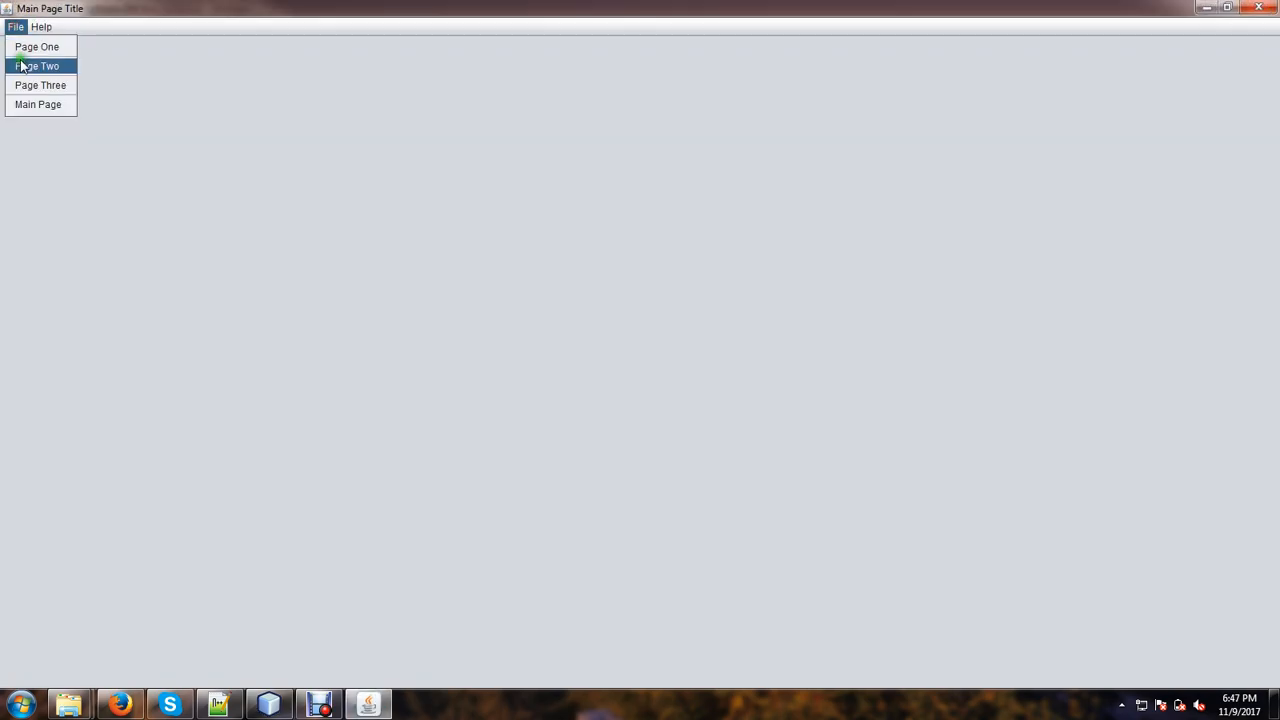
pyautogui.click(20, 64)
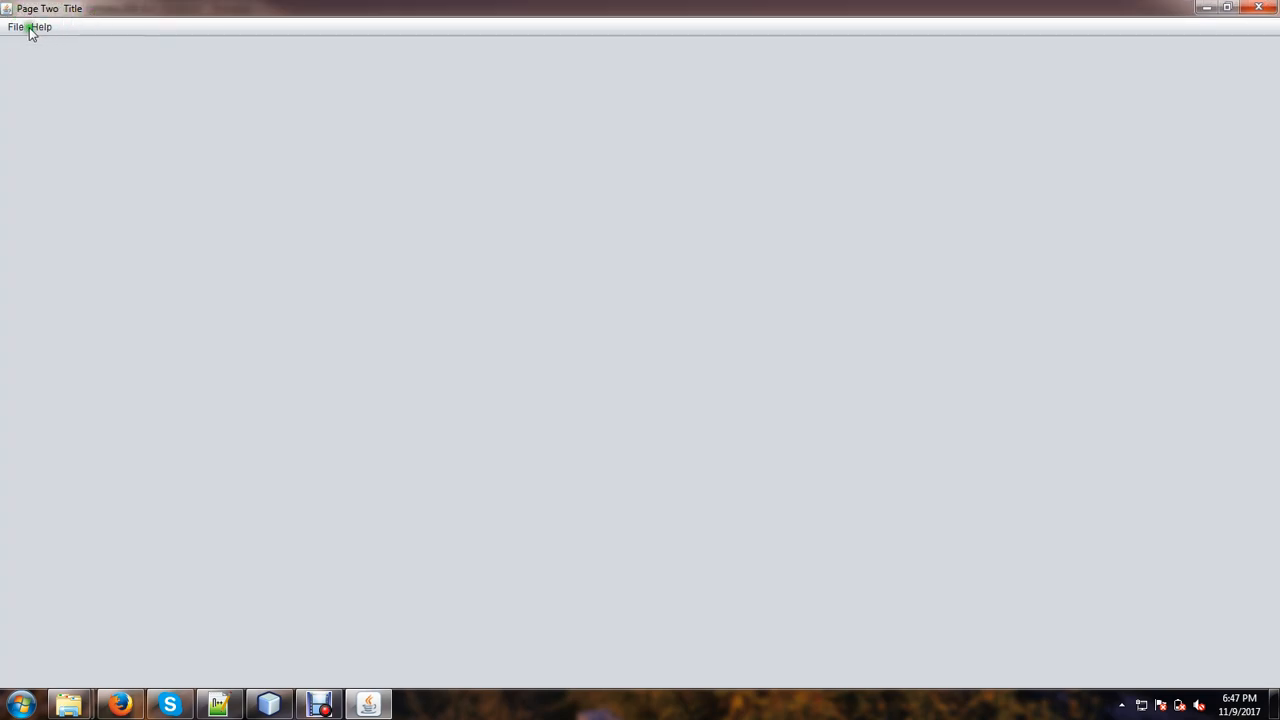
pyautogui.click(15, 27)
pyautogui.click(33, 102)
pyautogui.click(1268, 10)
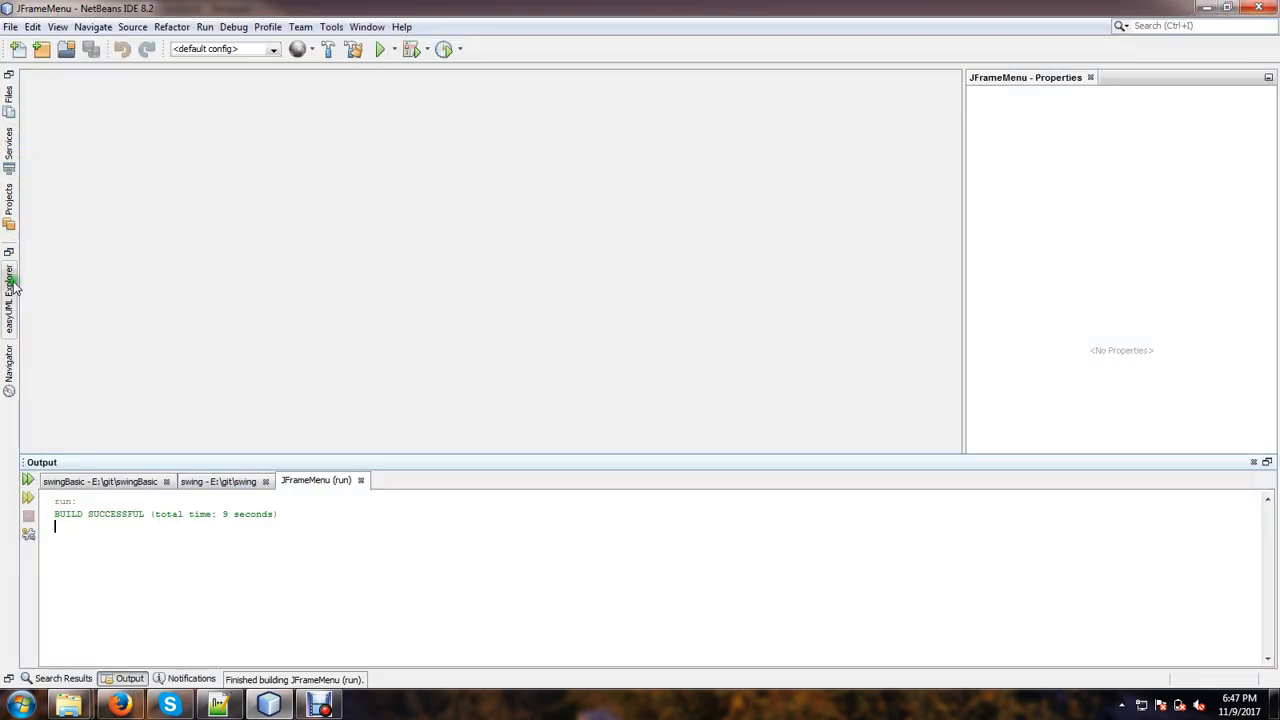
# - Check the main class in the JFrameMenu project's Run properties and close them without changes
pyautogui.click(9, 202)
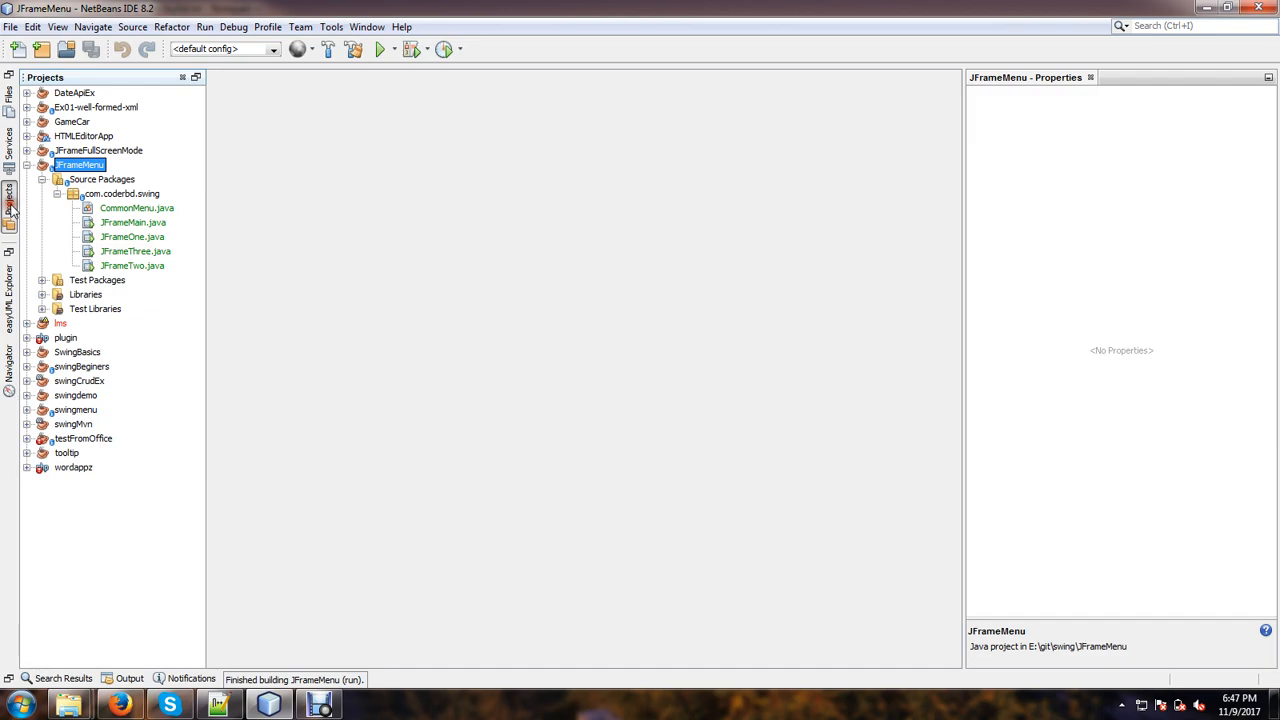
pyautogui.rightClick(70, 172)
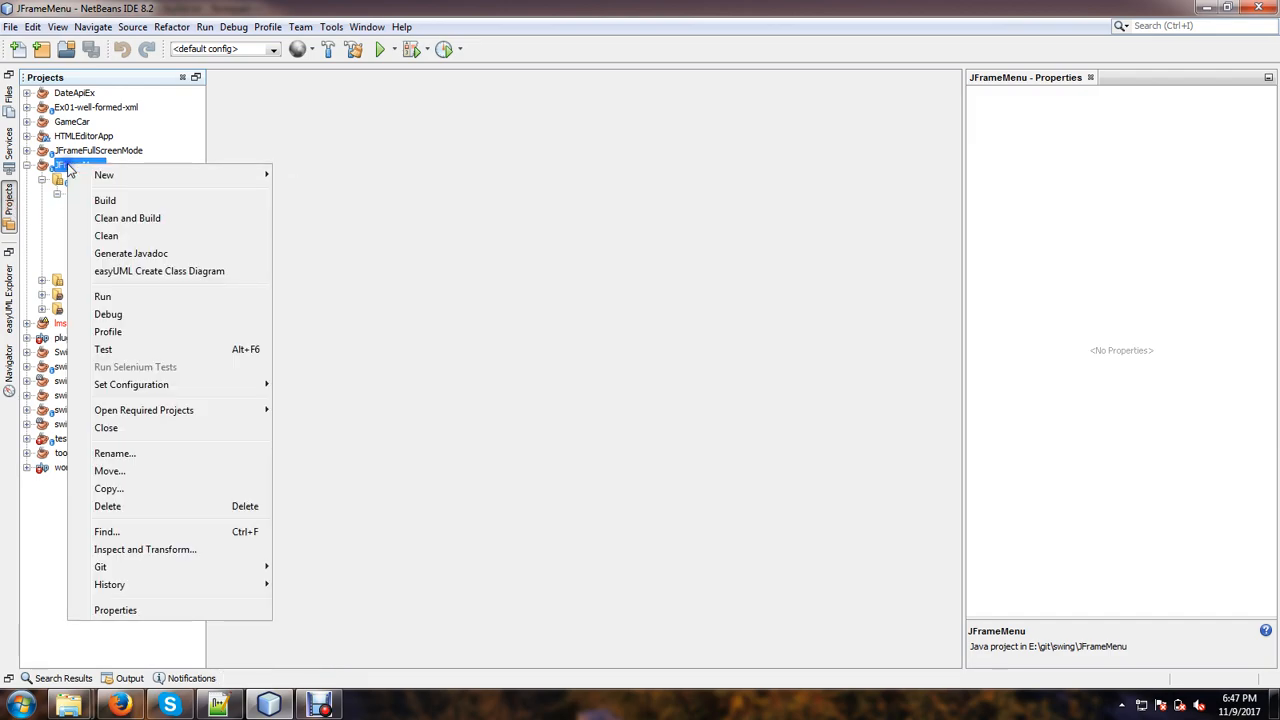
pyautogui.click(110, 610)
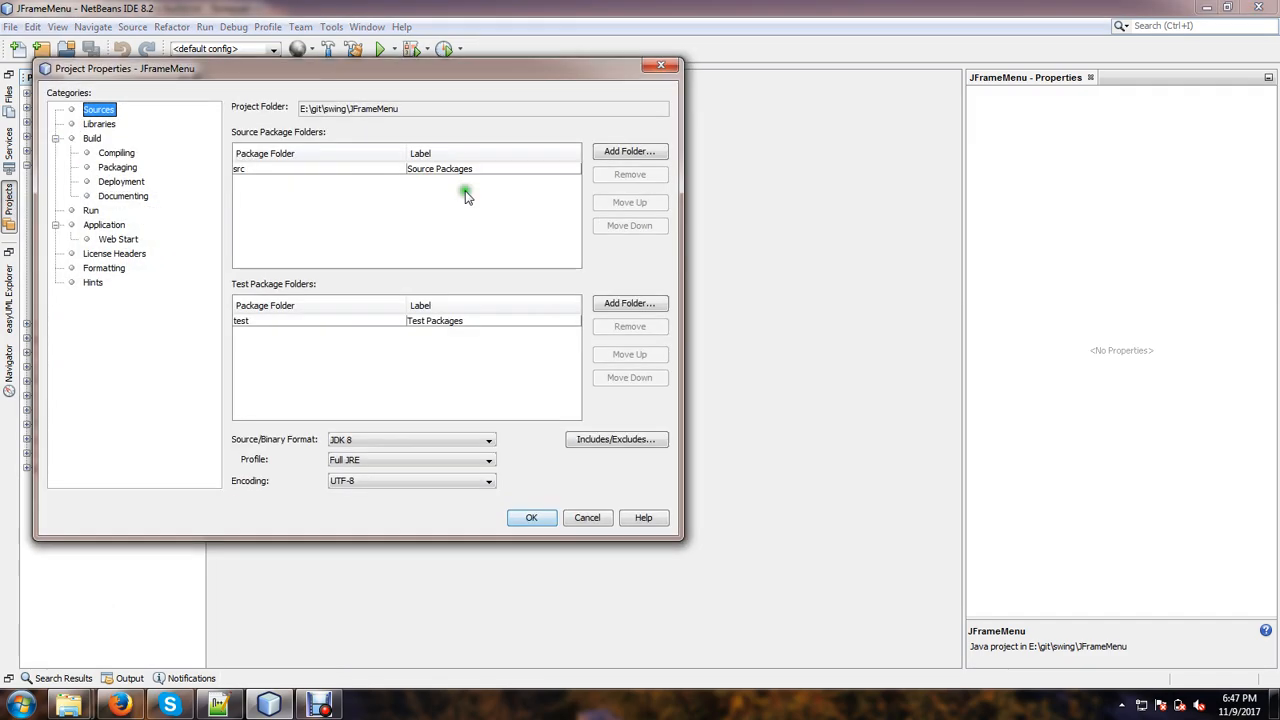
pyautogui.click(90, 211)
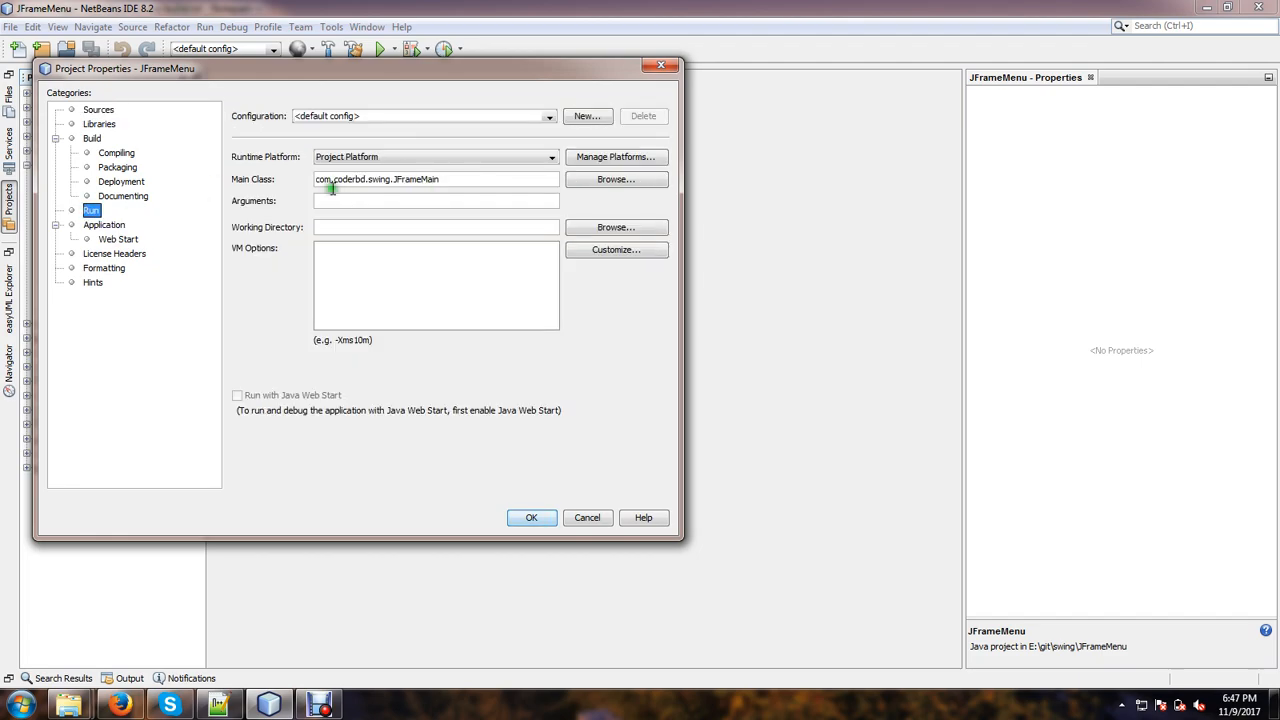
pyautogui.click(491, 180)
pyautogui.moveTo(394, 179); pyautogui.dragTo(474, 180)
pyautogui.click(449, 180)
pyautogui.click(396, 180)
pyautogui.click(593, 519)
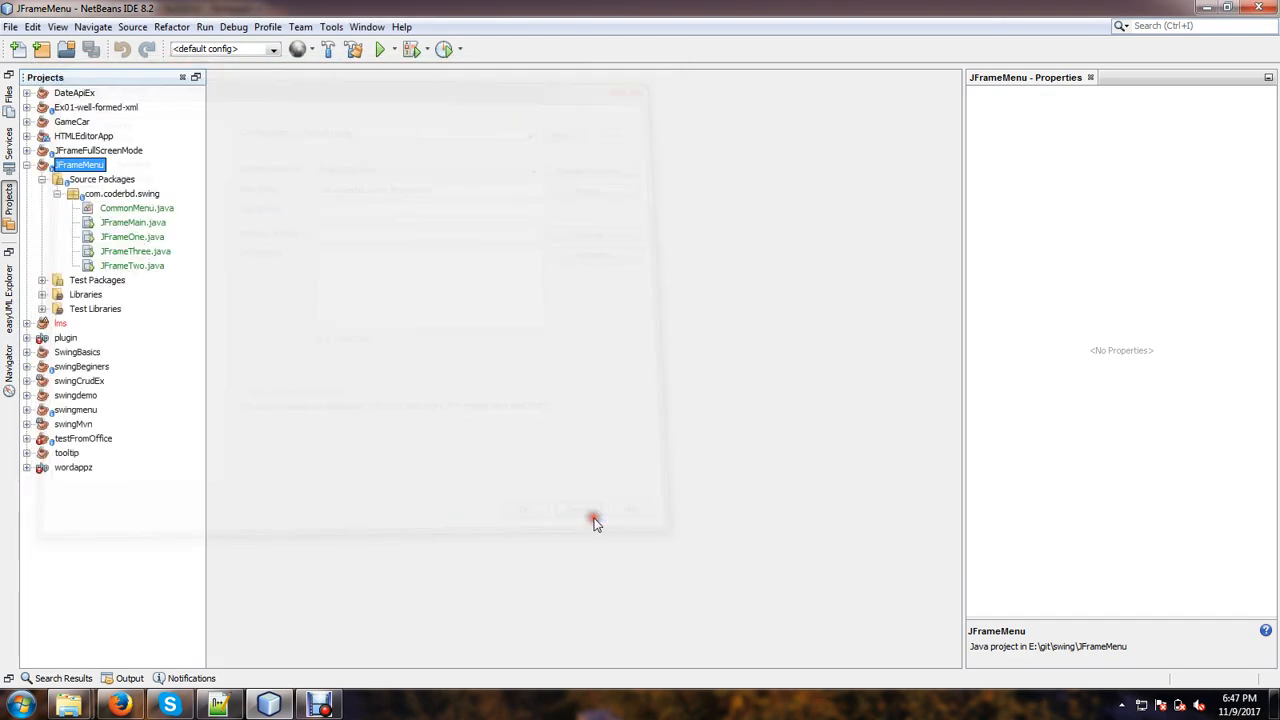
# - Clean and build the JFrameMenu project to generate its jar file
pyautogui.rightClick(84, 172)
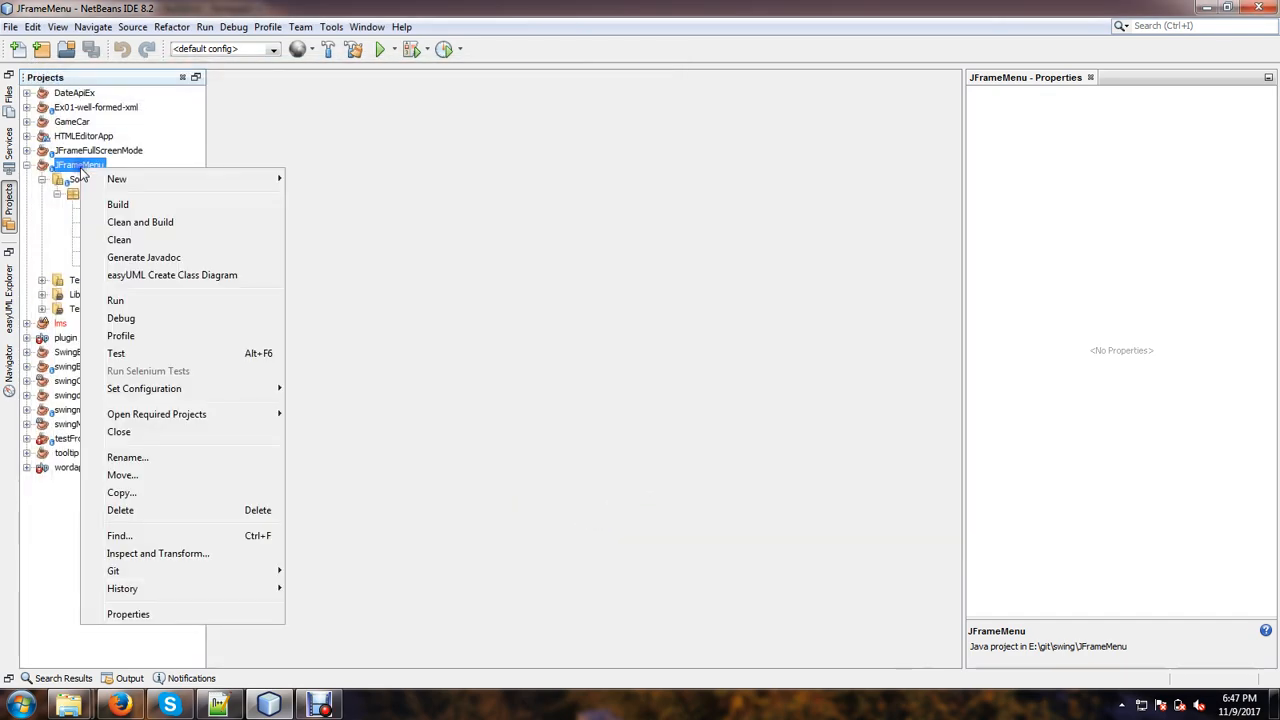
pyautogui.click(131, 222)
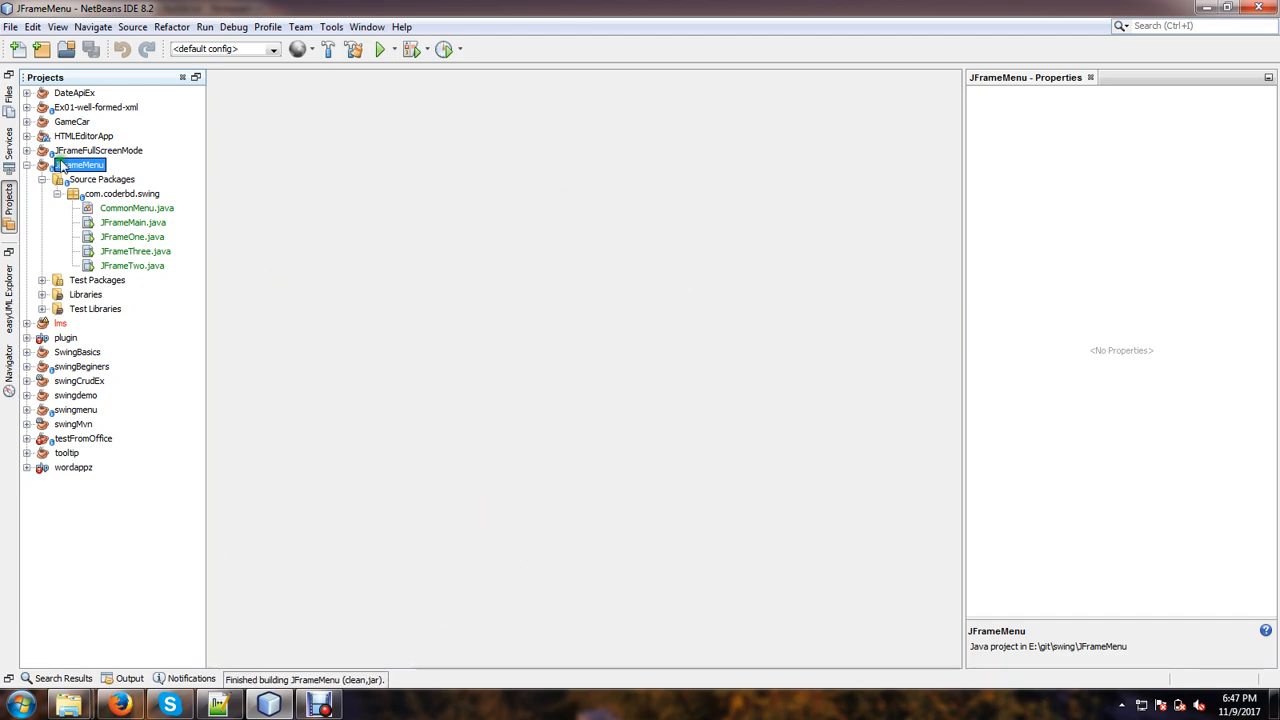
# - In Windows Explorer, copy the JFrameMenu executable jar from E:\git\swing\JFrameMenu\dist
pyautogui.moveTo(68, 705)
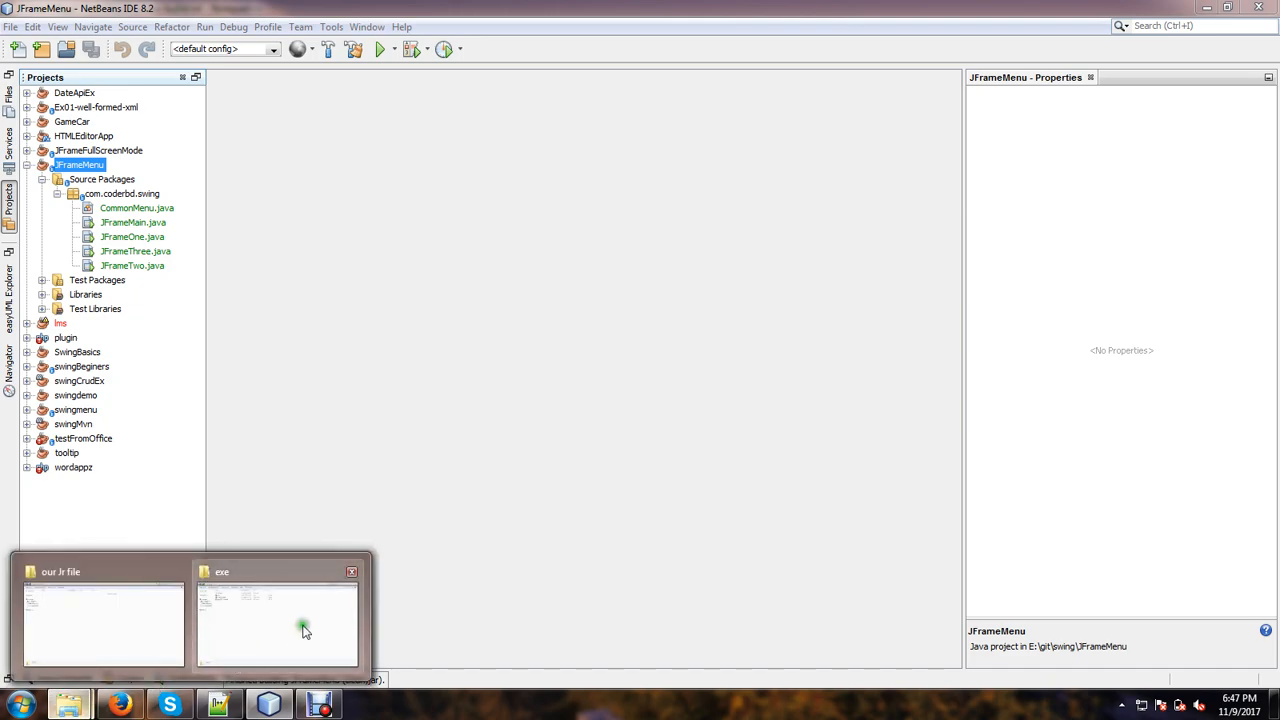
pyautogui.click(114, 625)
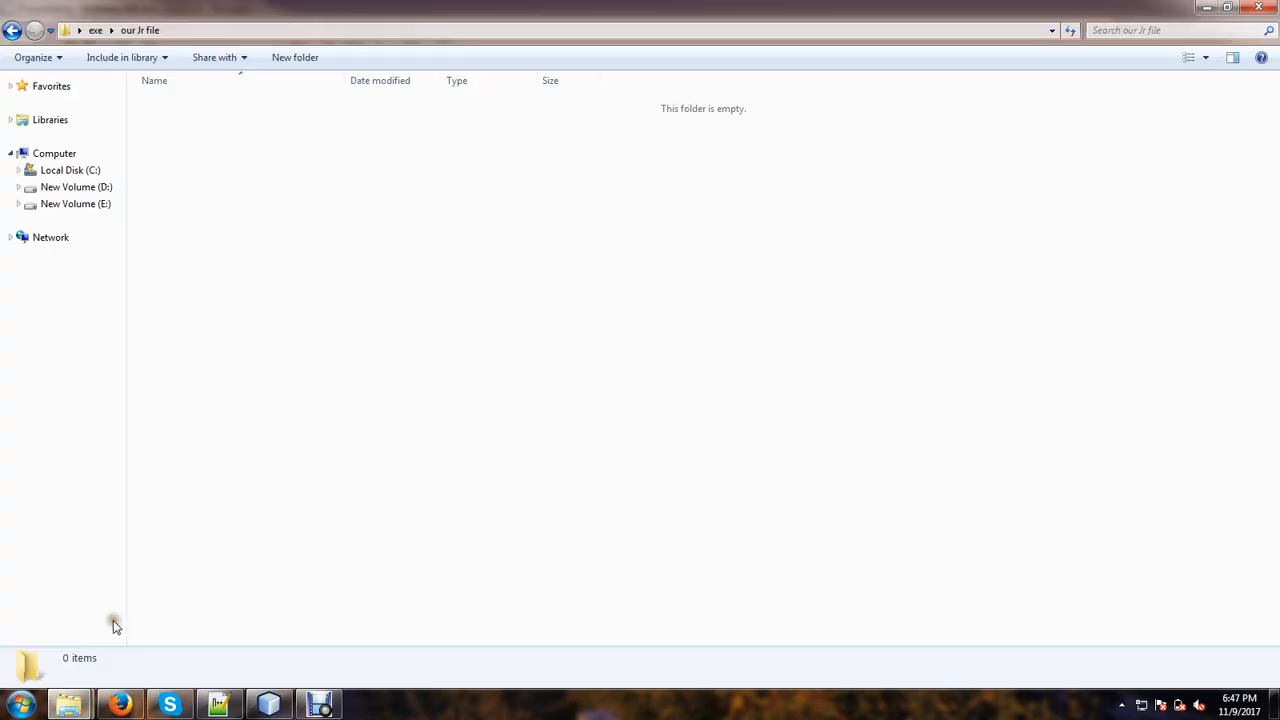
pyautogui.click(66, 204)
pyautogui.doubleClick(165, 439)
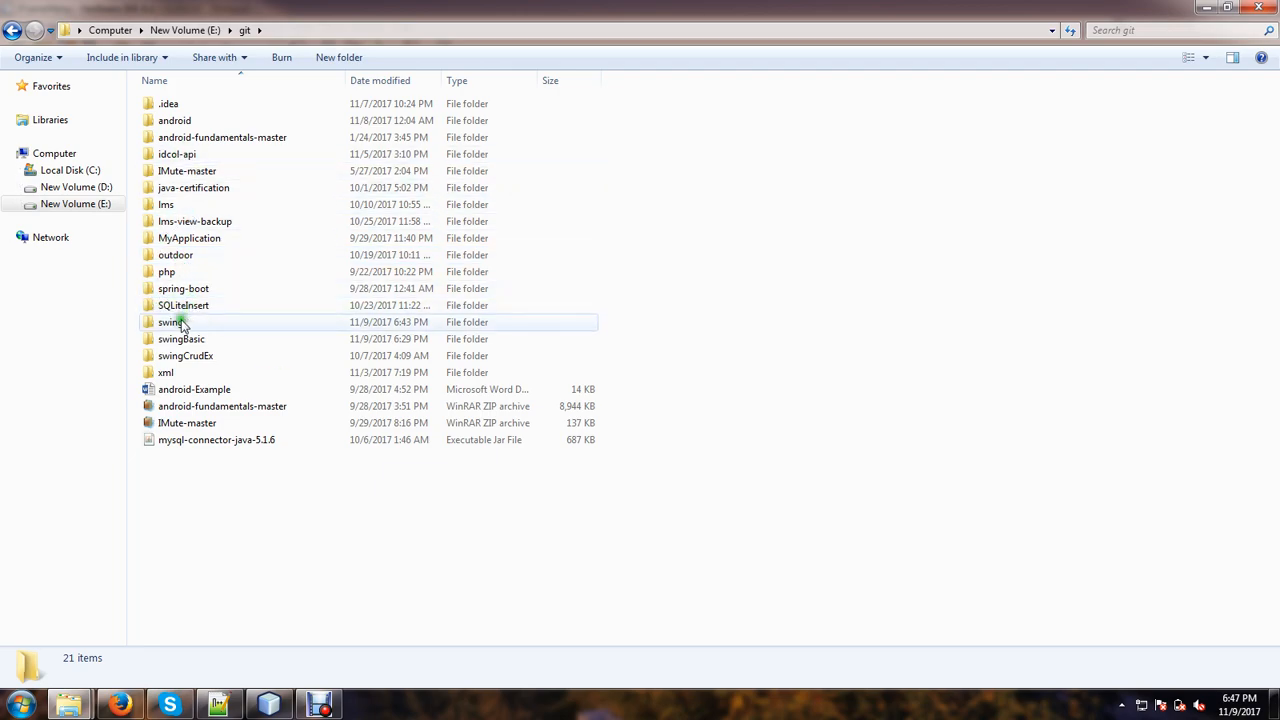
pyautogui.doubleClick(165, 322)
pyautogui.doubleClick(186, 155)
pyautogui.click(181, 122)
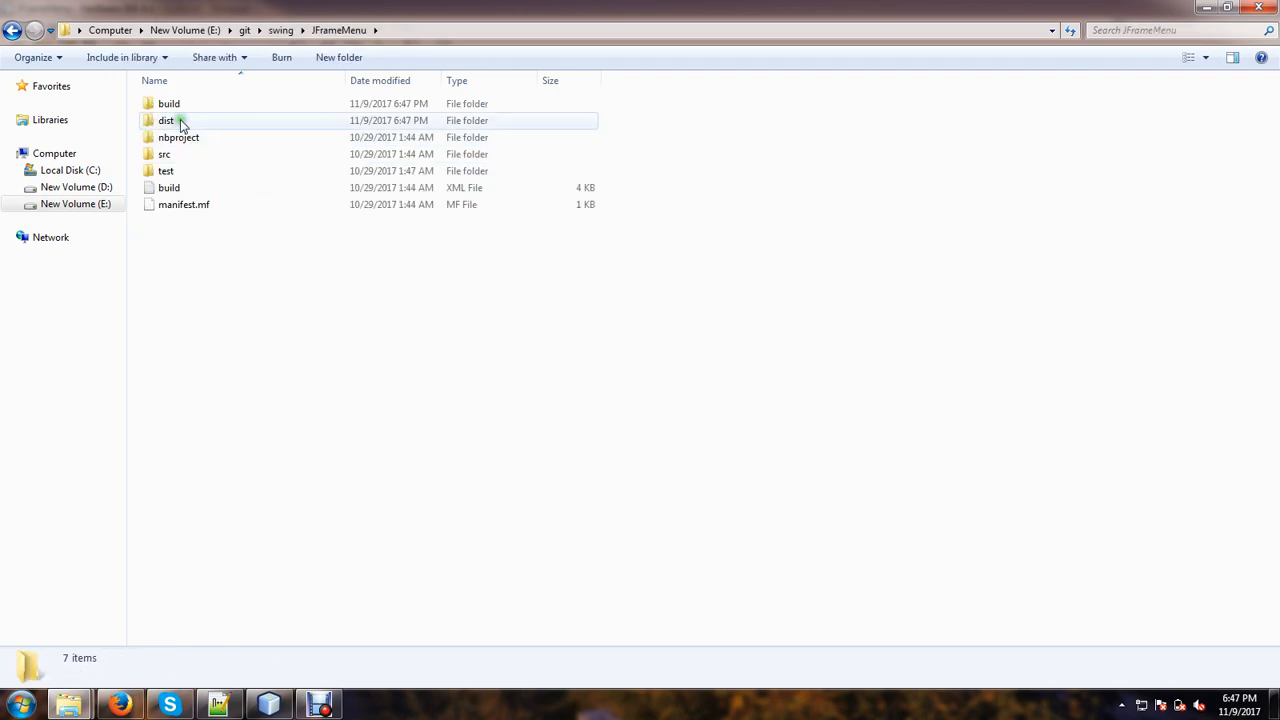
pyautogui.doubleClick(175, 123)
pyautogui.click(212, 106)
pyautogui.rightClick(190, 105)
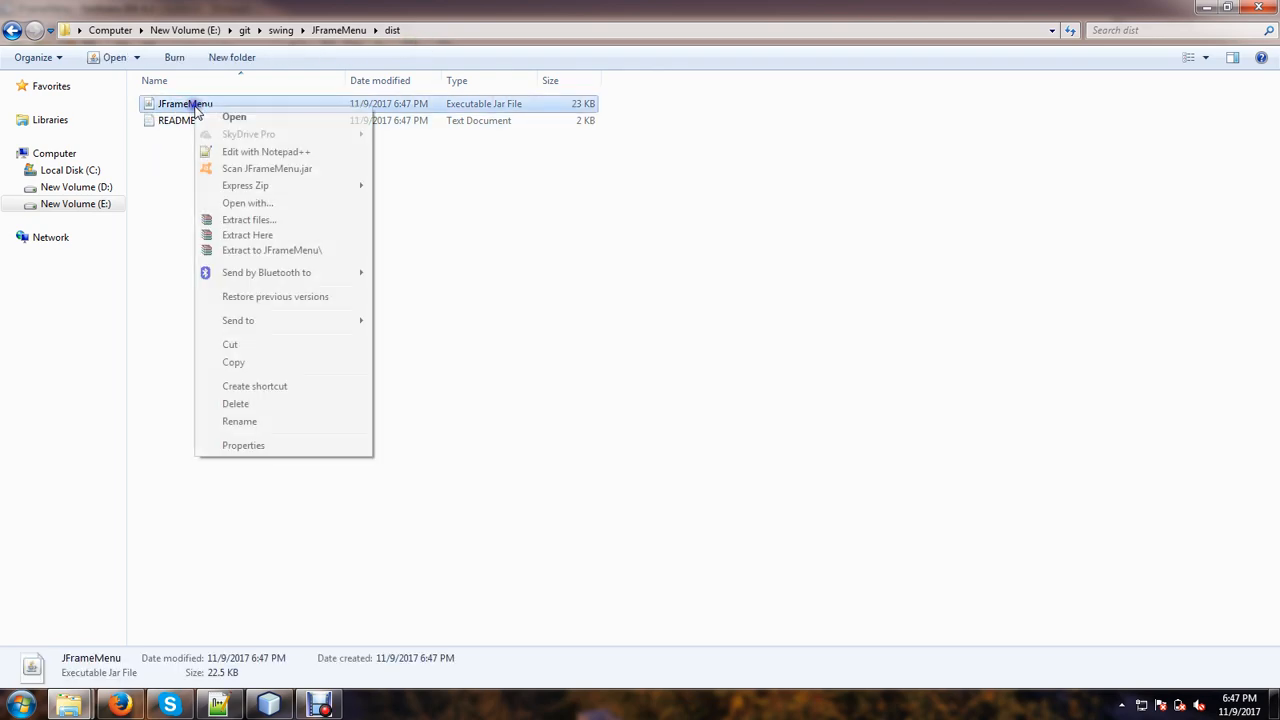
pyautogui.click(233, 362)
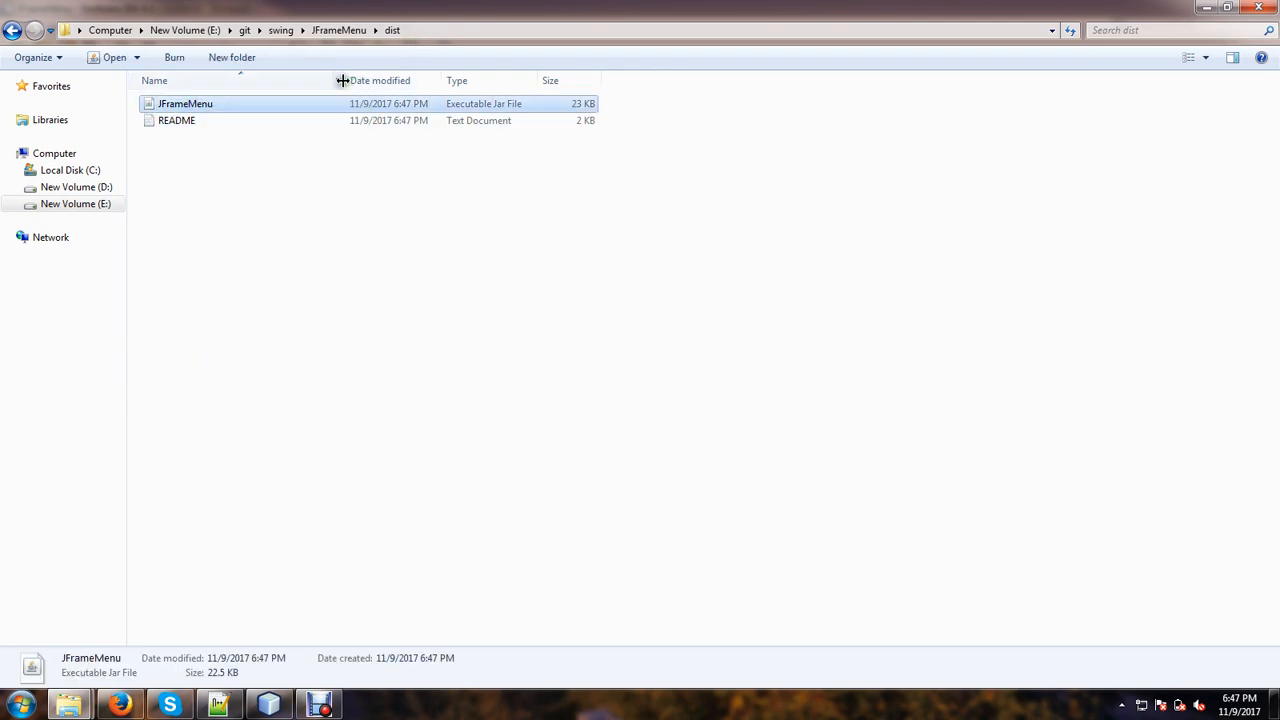
# - Paste the copied jar into the "our Jr file" folder inside the desktop's exe folder
pyautogui.click(62, 90)
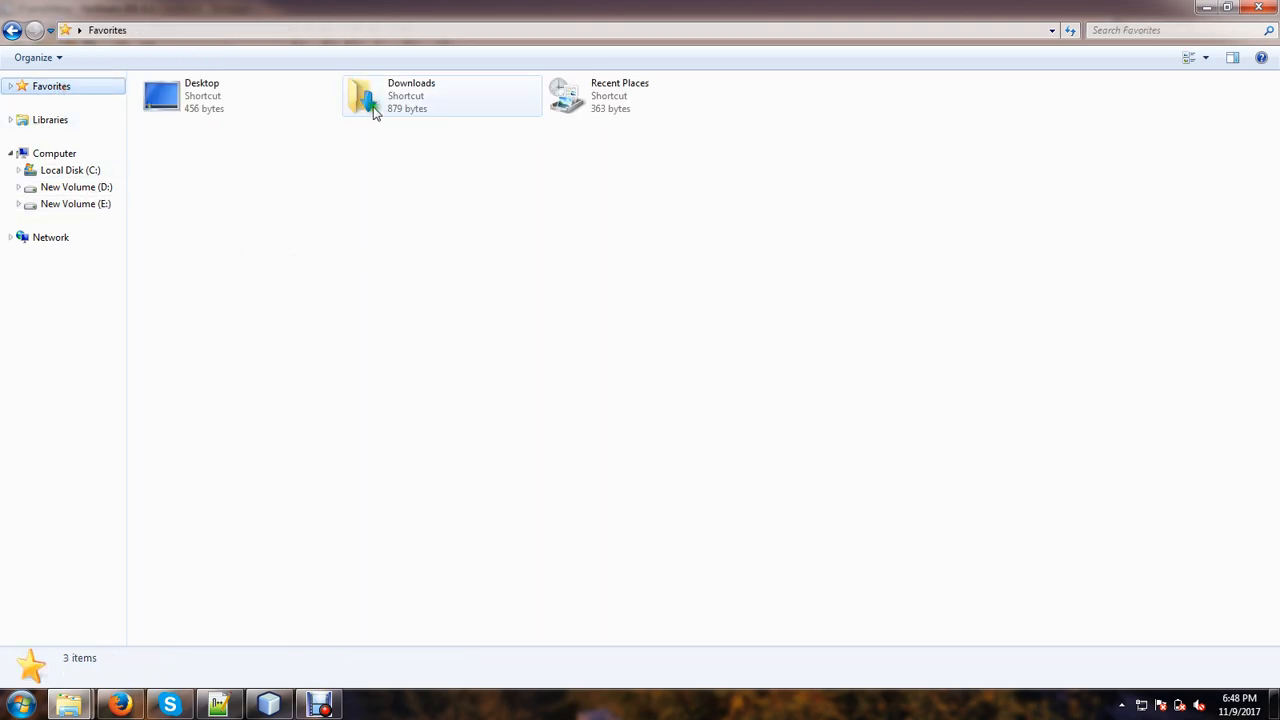
pyautogui.doubleClick(228, 112)
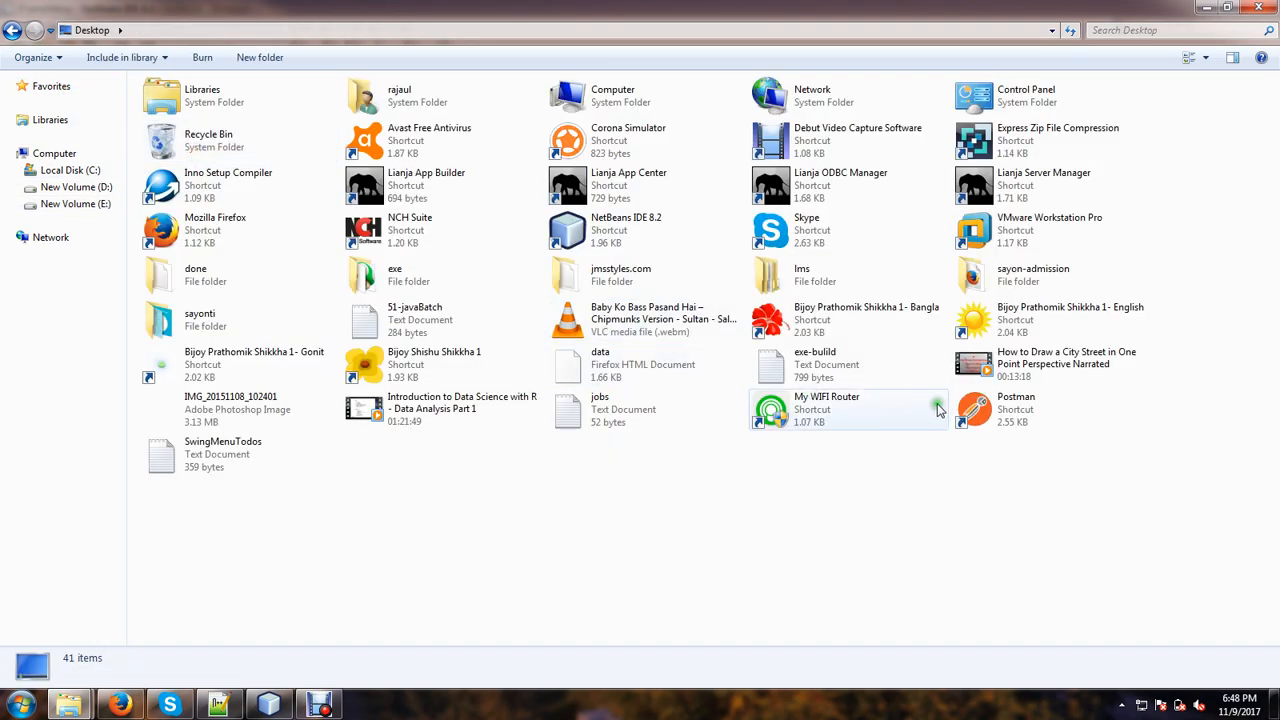
pyautogui.doubleClick(400, 274)
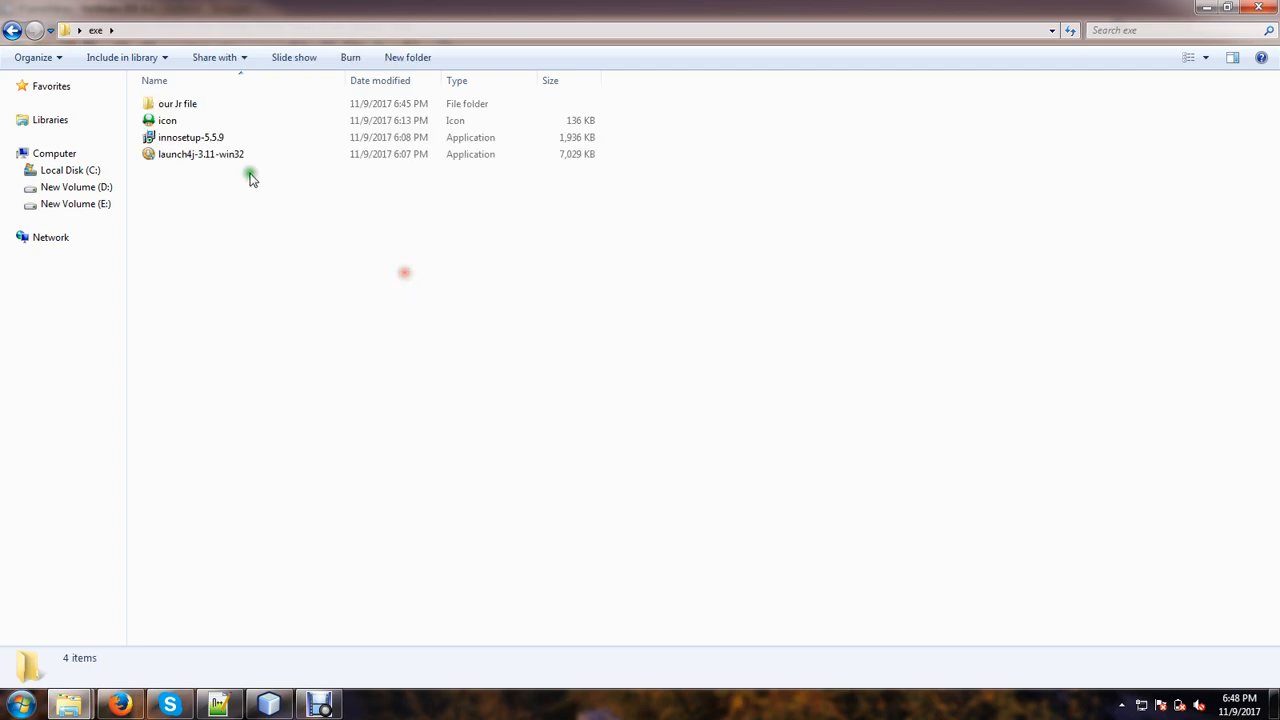
pyautogui.doubleClick(168, 104)
pyautogui.rightClick(207, 167)
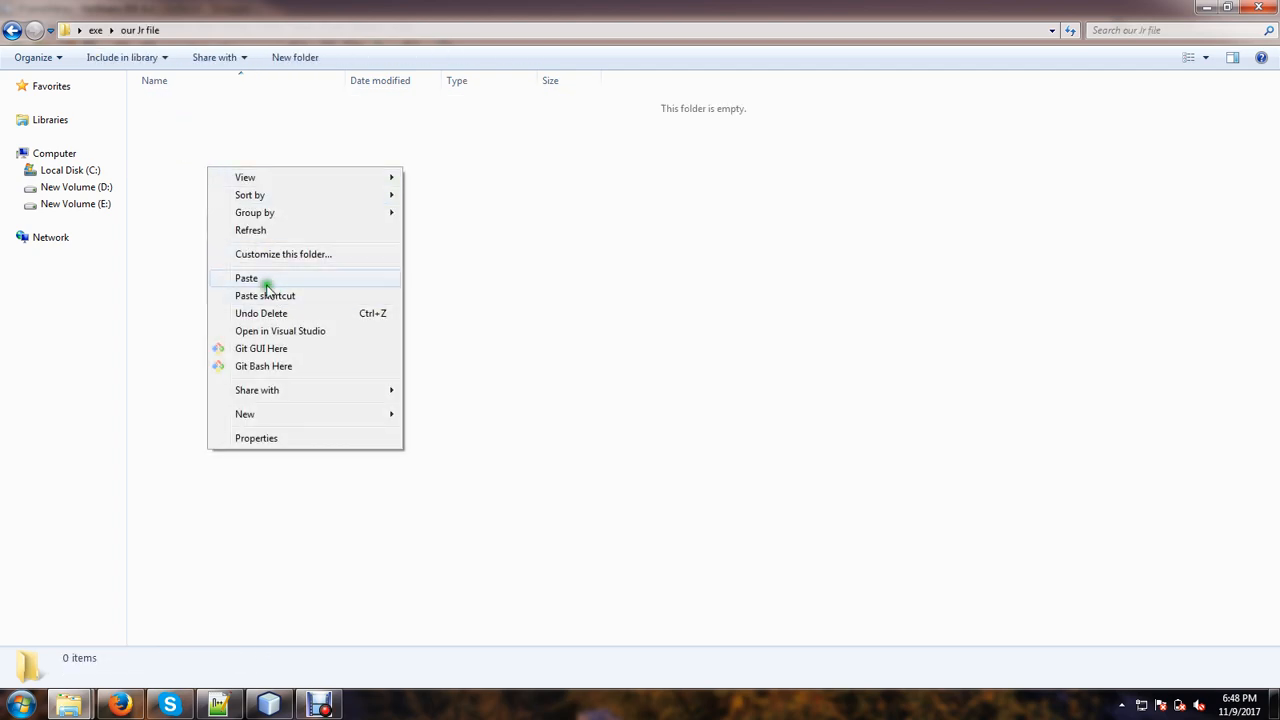
pyautogui.click(260, 279)
# - Rename the "our Jr file" folder to "our Jar file" and open it
pyautogui.click(13, 31)
pyautogui.click(180, 105)
pyautogui.rightClick(178, 105)
pyautogui.click(222, 536)
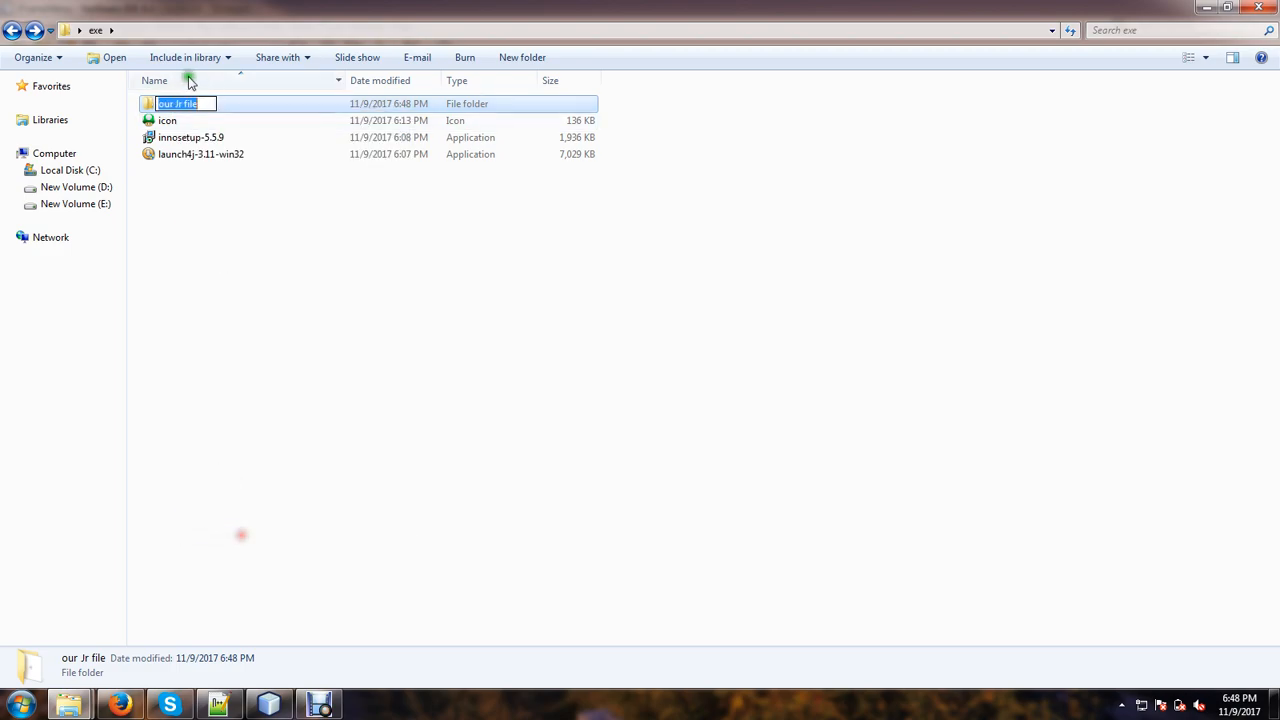
pyautogui.press('End')
pyautogui.write('a')
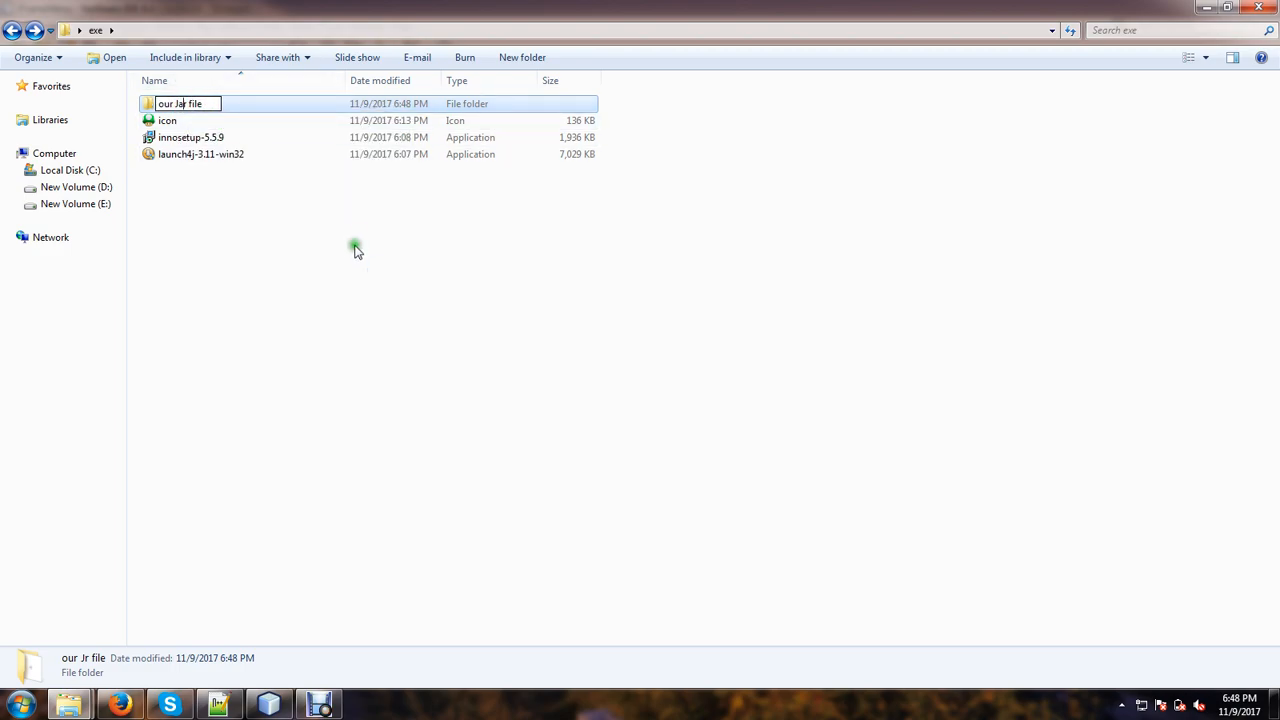
pyautogui.click(343, 246)
pyautogui.doubleClick(193, 103)
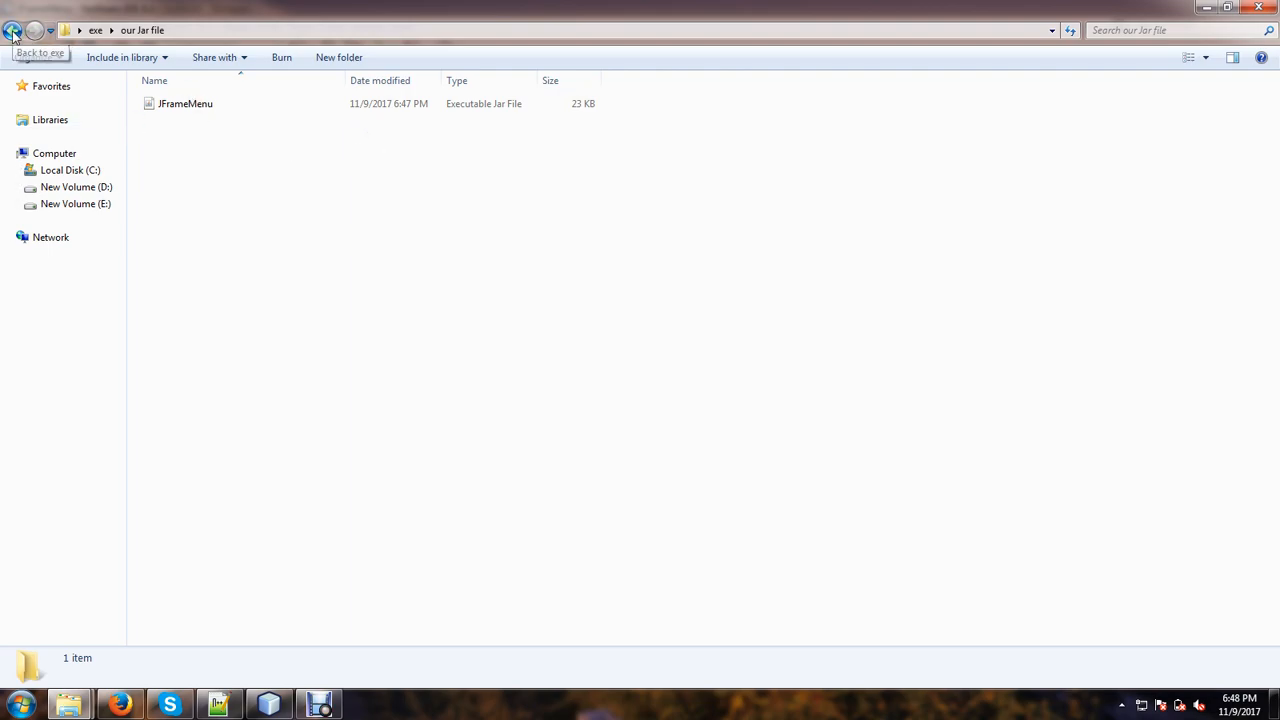
# - Switch to the Notepad++ notes and copy the Launch4j download link from Step-2
pyautogui.click(222, 706)
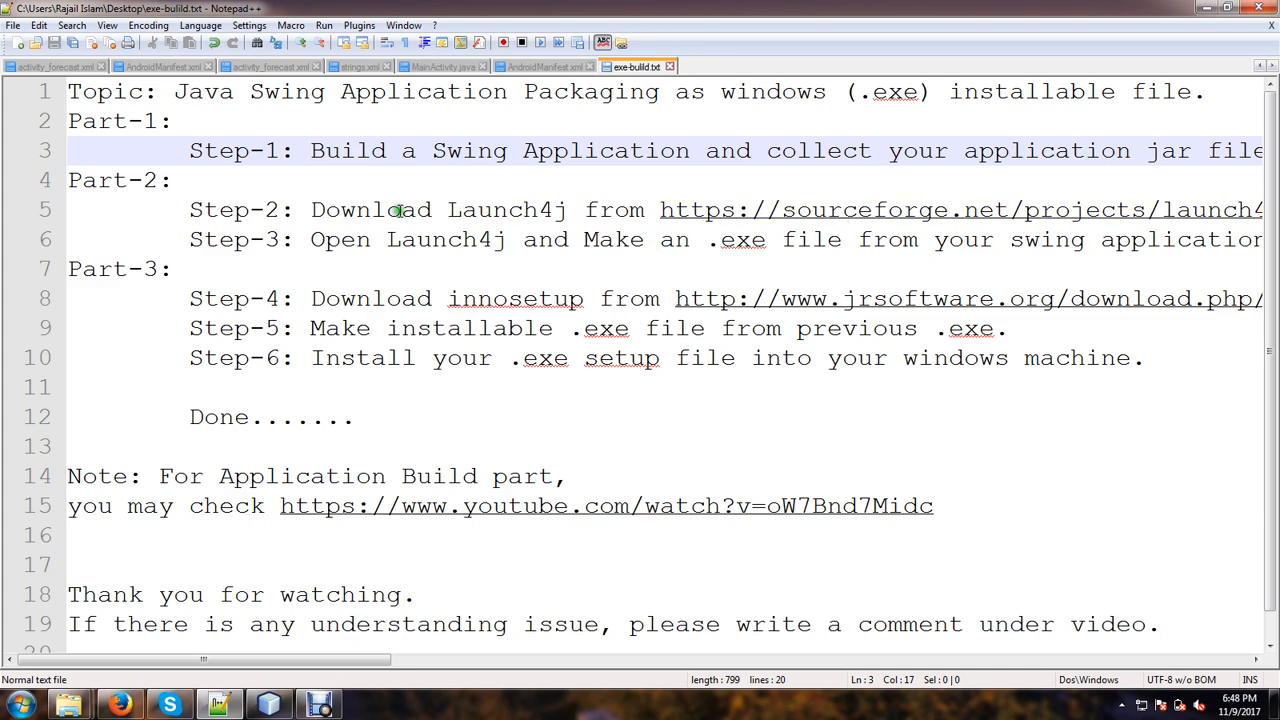
pyautogui.click(156, 183)
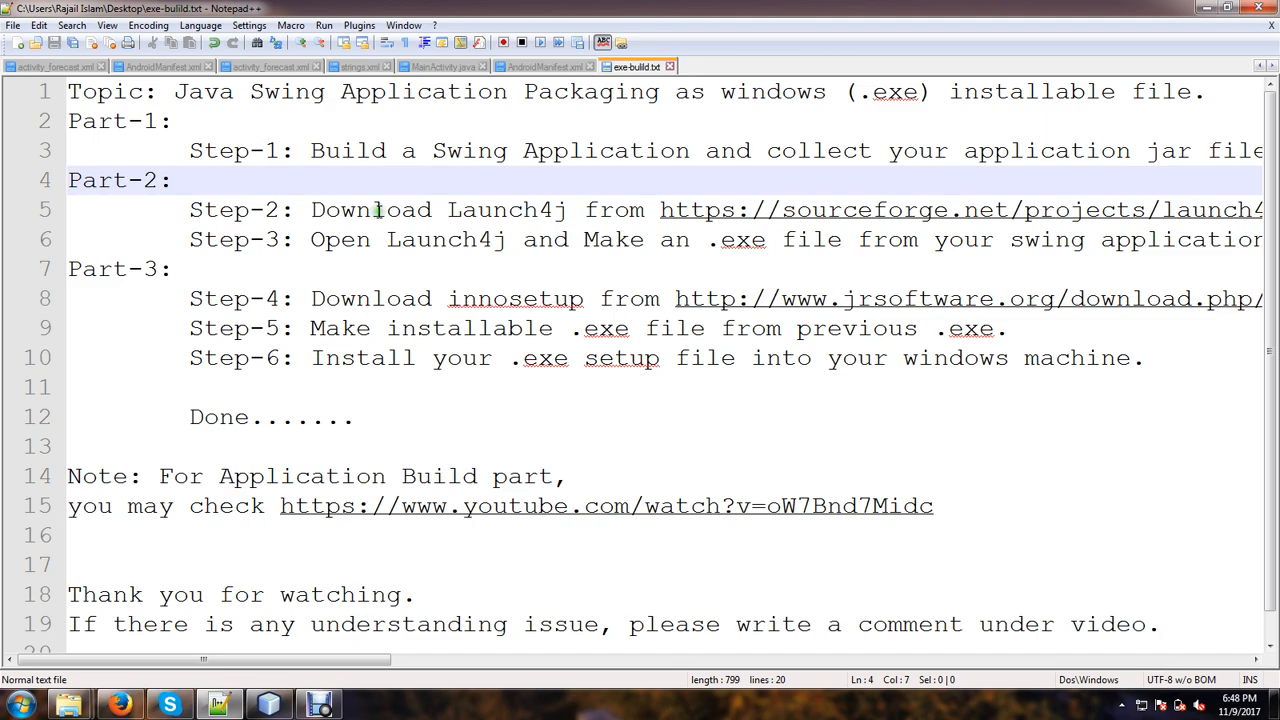
pyautogui.doubleClick(485, 210)
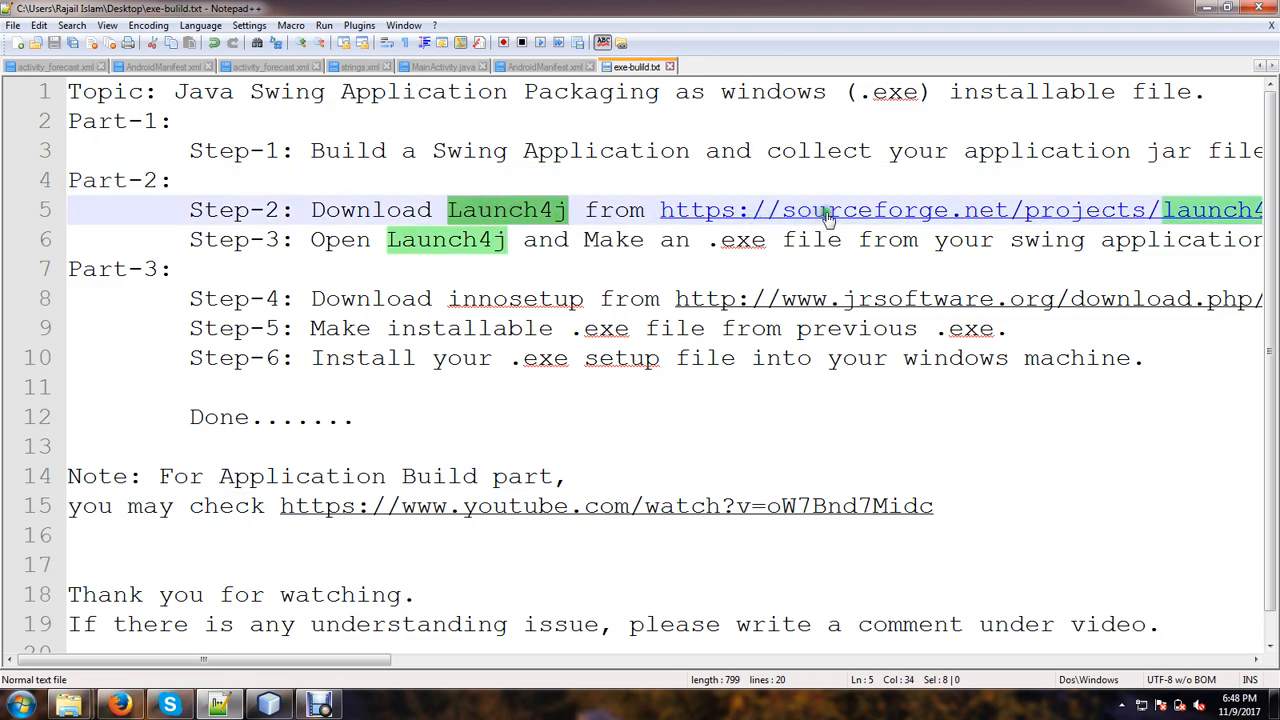
pyautogui.moveTo(661, 211); pyautogui.dragTo(1274, 210)
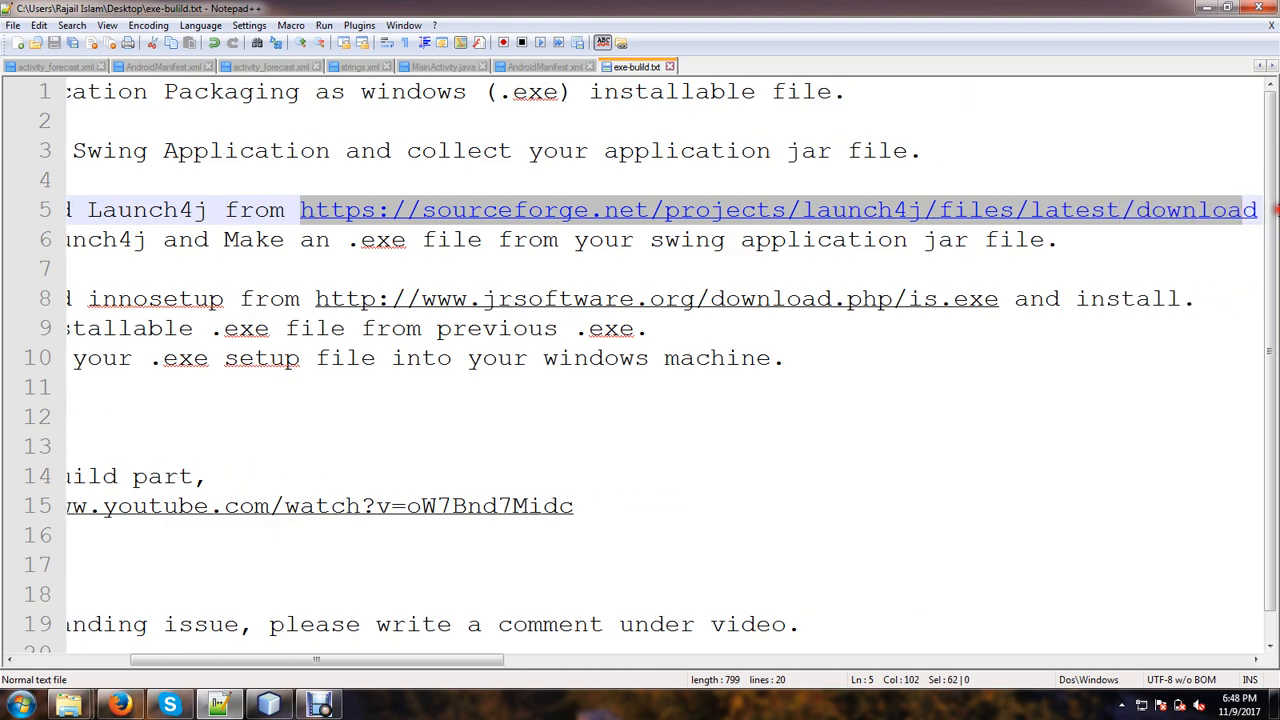
pyautogui.click(119, 705)
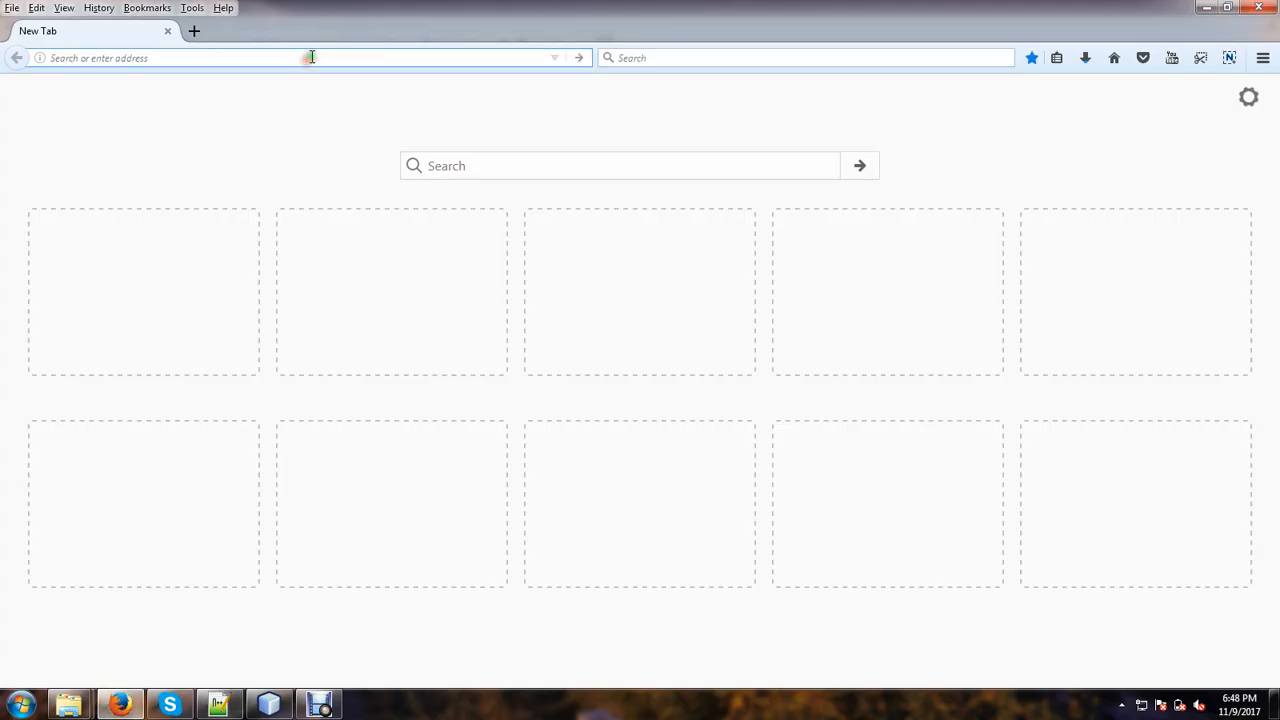
pyautogui.click(311, 57)
pyautogui.hotkey('ctrl', 'v')
pyautogui.press('Return')
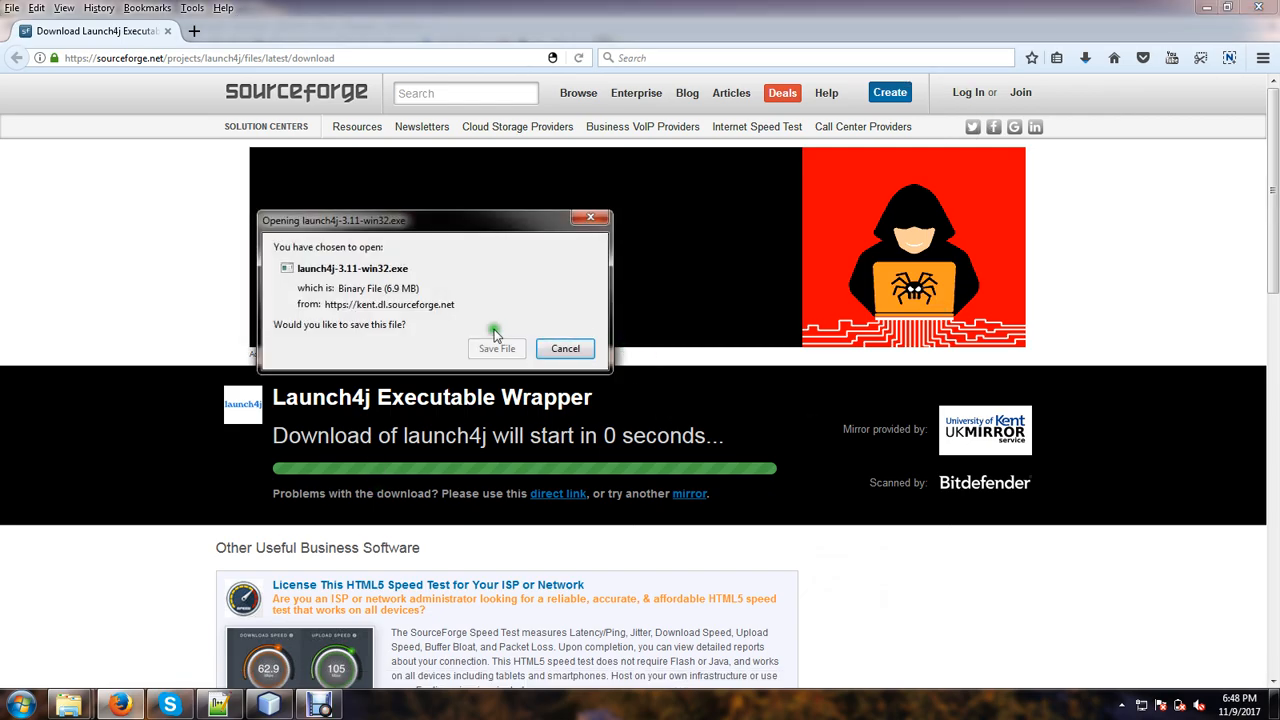
pyautogui.click(494, 345)
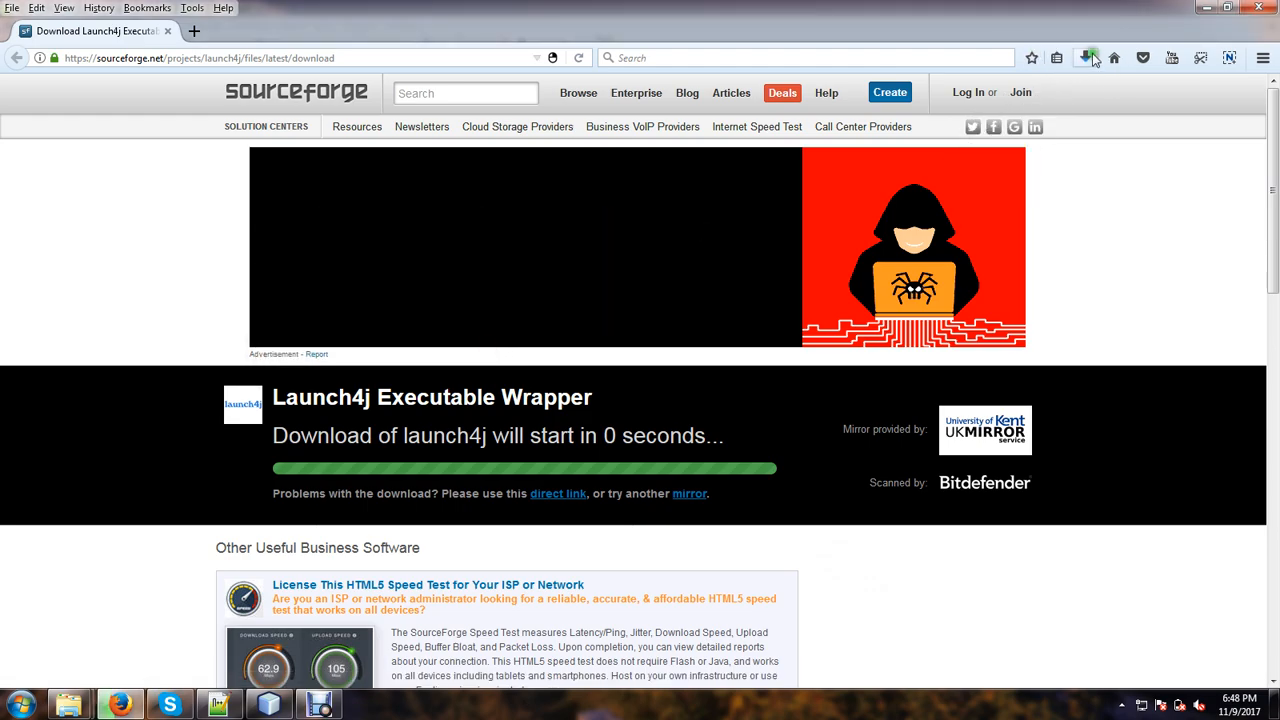
# - Check the completed launch4j-3.11-win32.exe download, then review Step-3 in the Notepad++ notes
pyautogui.click(1088, 57)
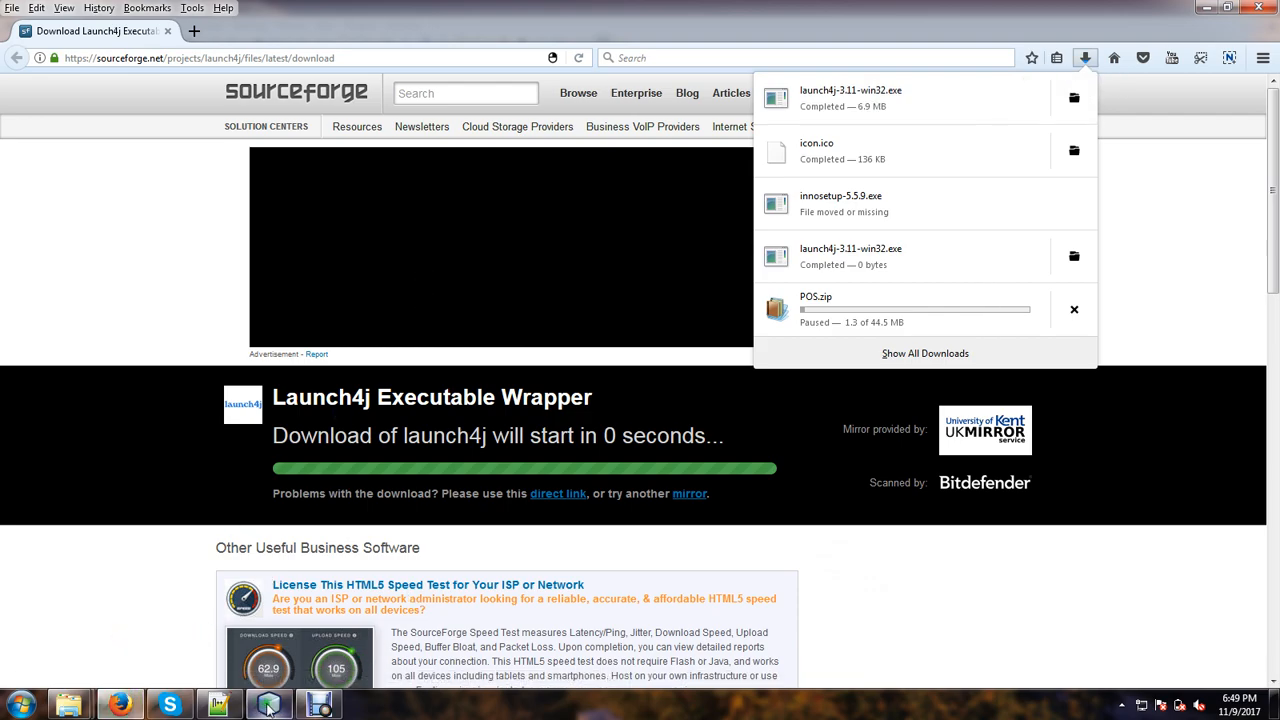
pyautogui.click(219, 706)
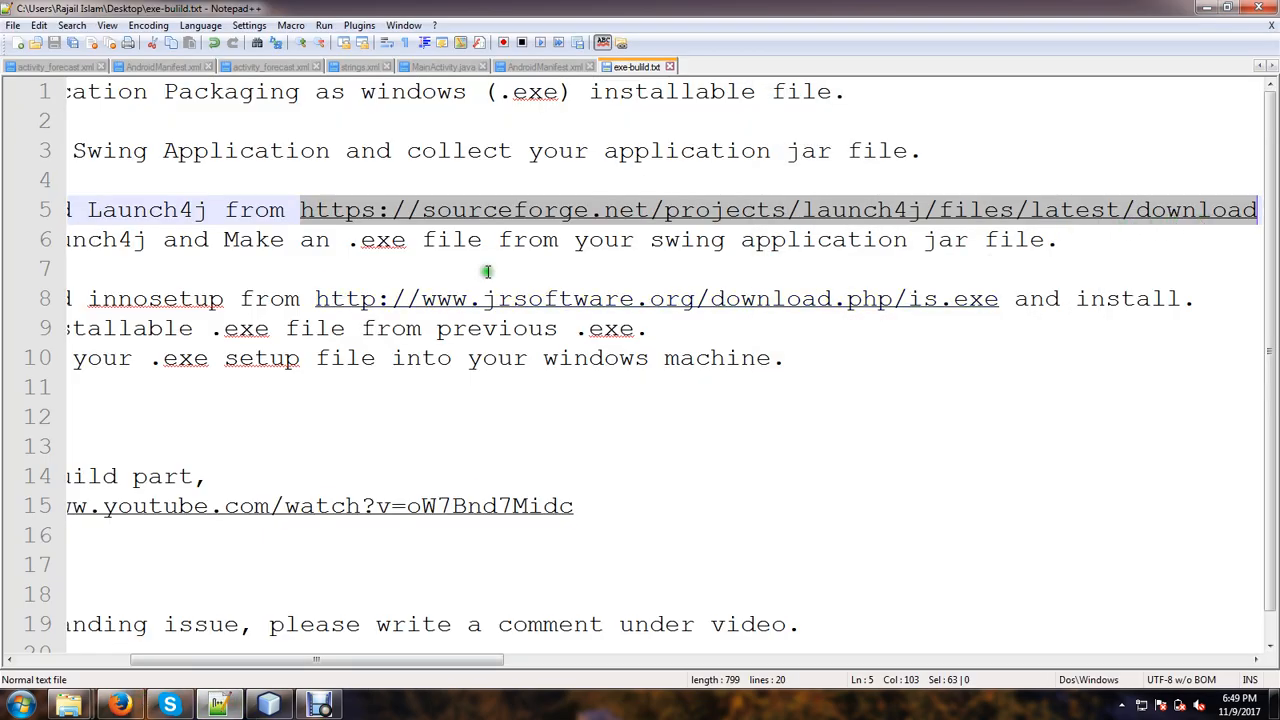
pyautogui.moveTo(422, 664); pyautogui.dragTo(214, 664)
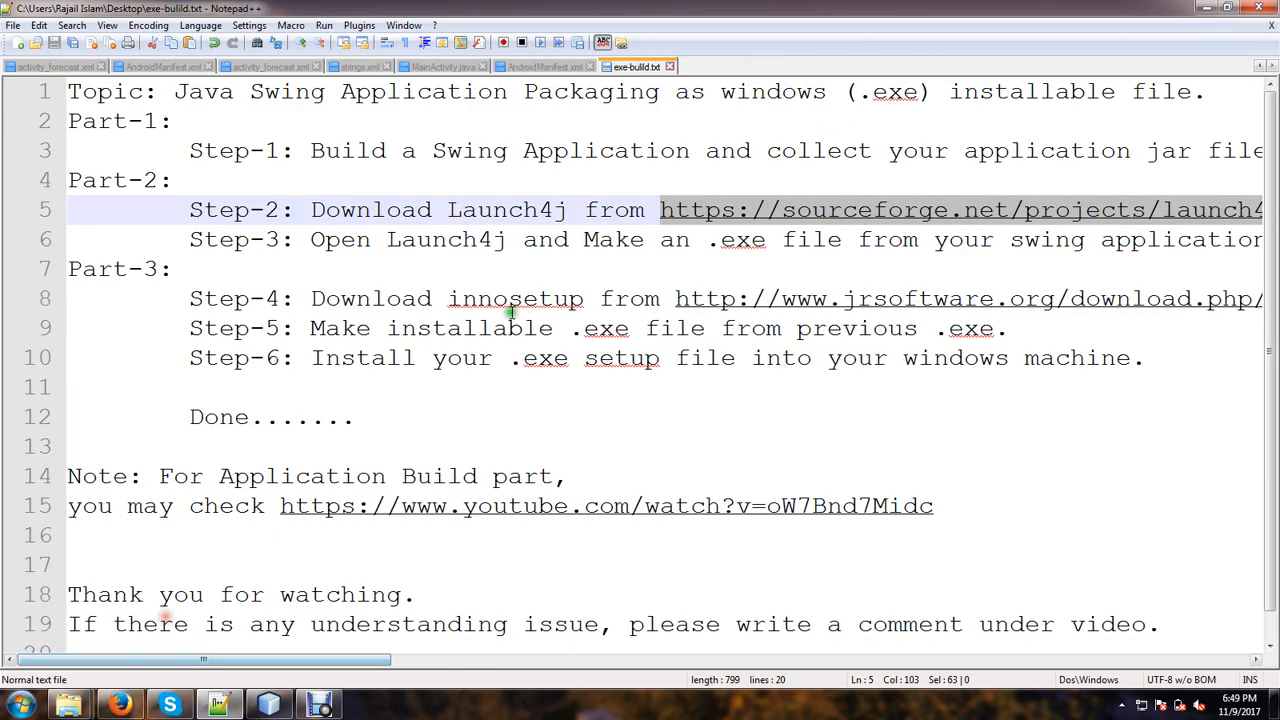
pyautogui.click(675, 242)
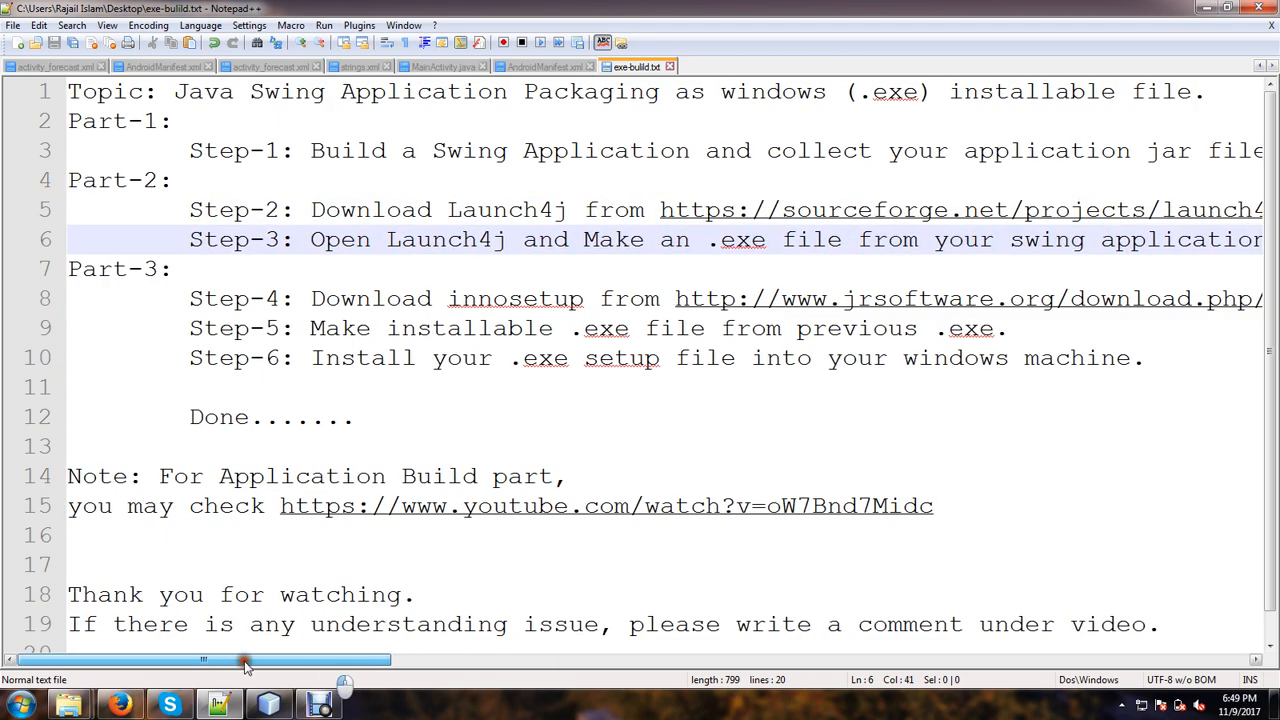
pyautogui.moveTo(310, 240); pyautogui.dragTo(507, 242)
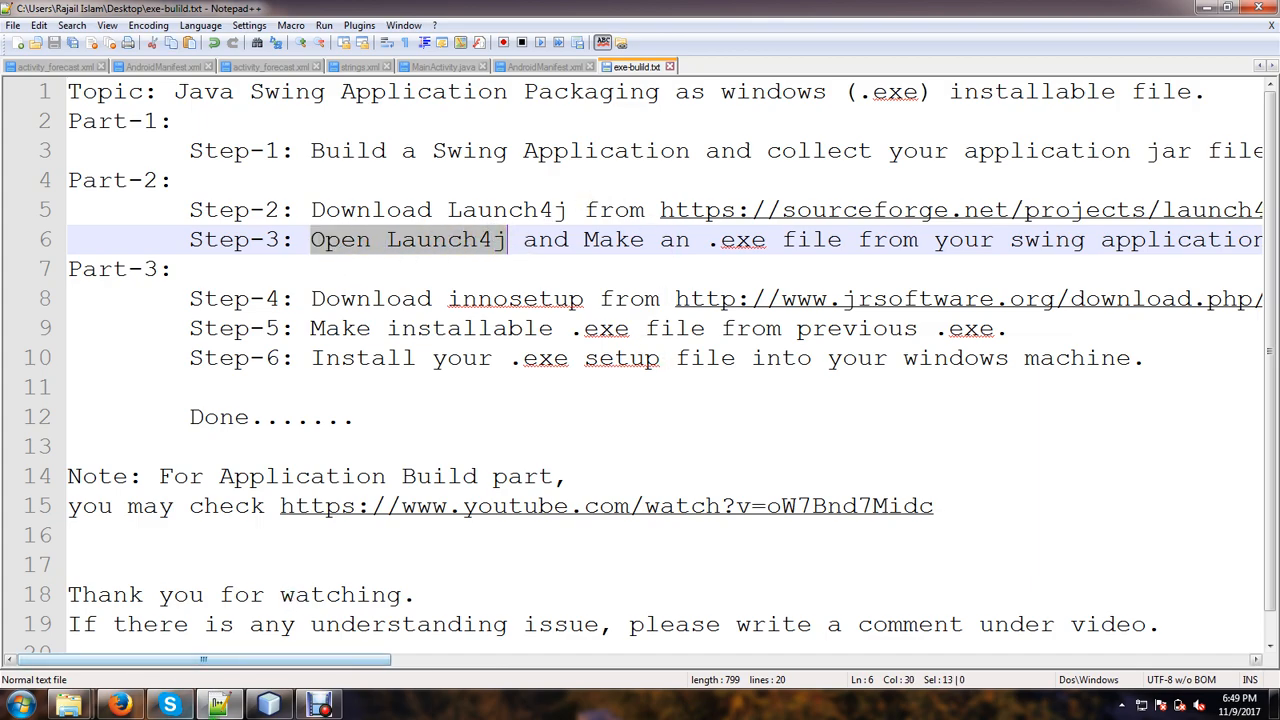
# - Switch to Firefox, open the folder containing the downloaded launch4j-3.11-win32.exe and run the installer
pyautogui.click(122, 706)
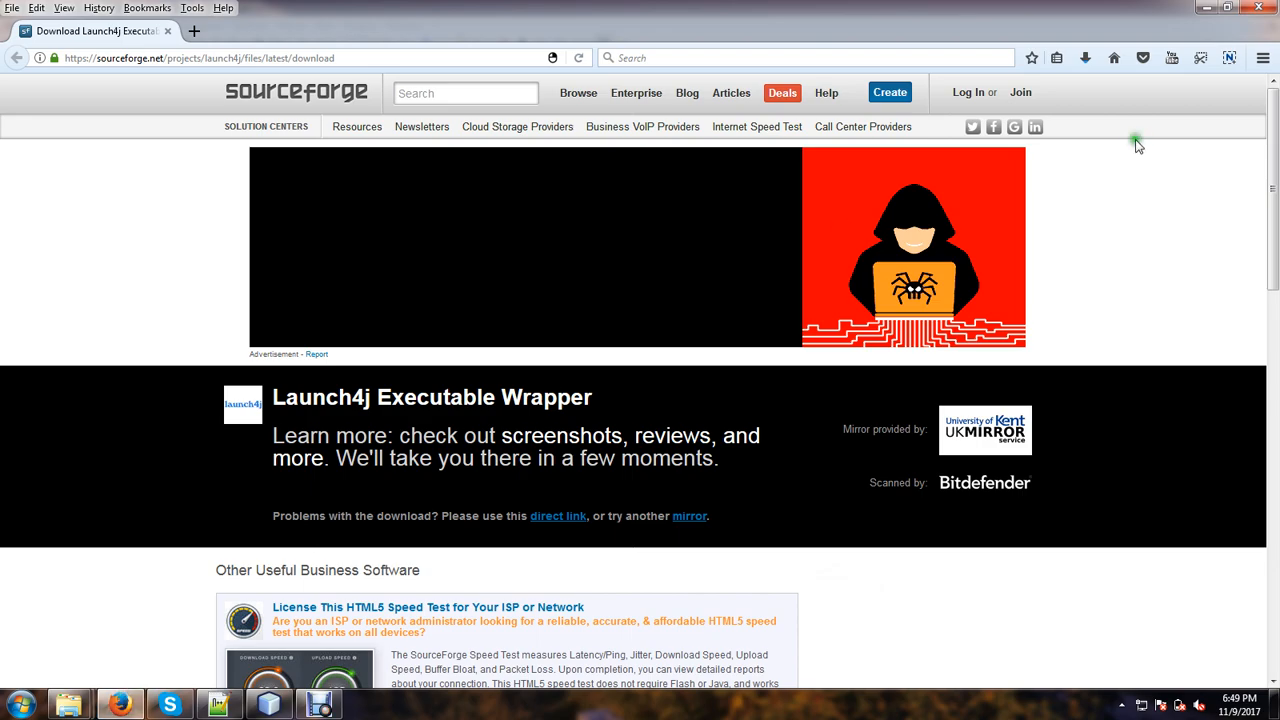
pyautogui.click(1085, 57)
pyautogui.rightClick(812, 95)
pyautogui.click(850, 106)
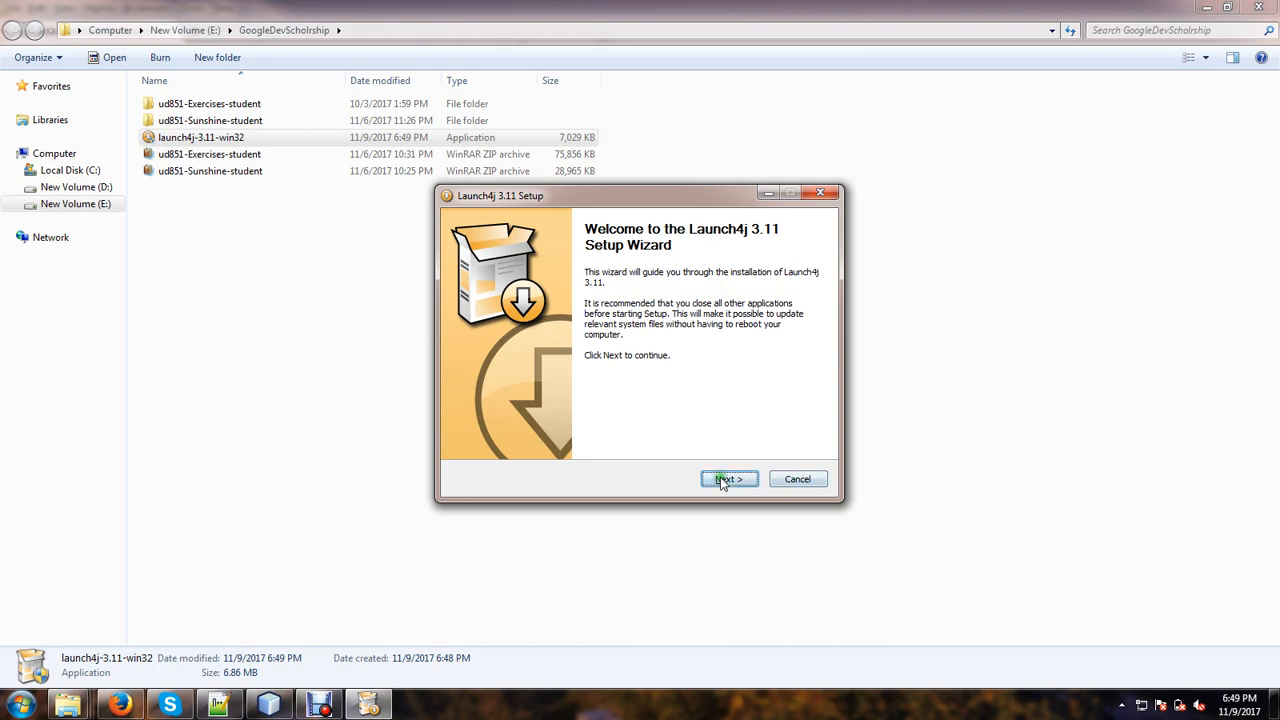
# - Accept the license, install Launch4j 3.11 into C:\Program Files (x86)\Launch4j and finish with Run Launch4j 3.11 enabled
pyautogui.click(723, 481)
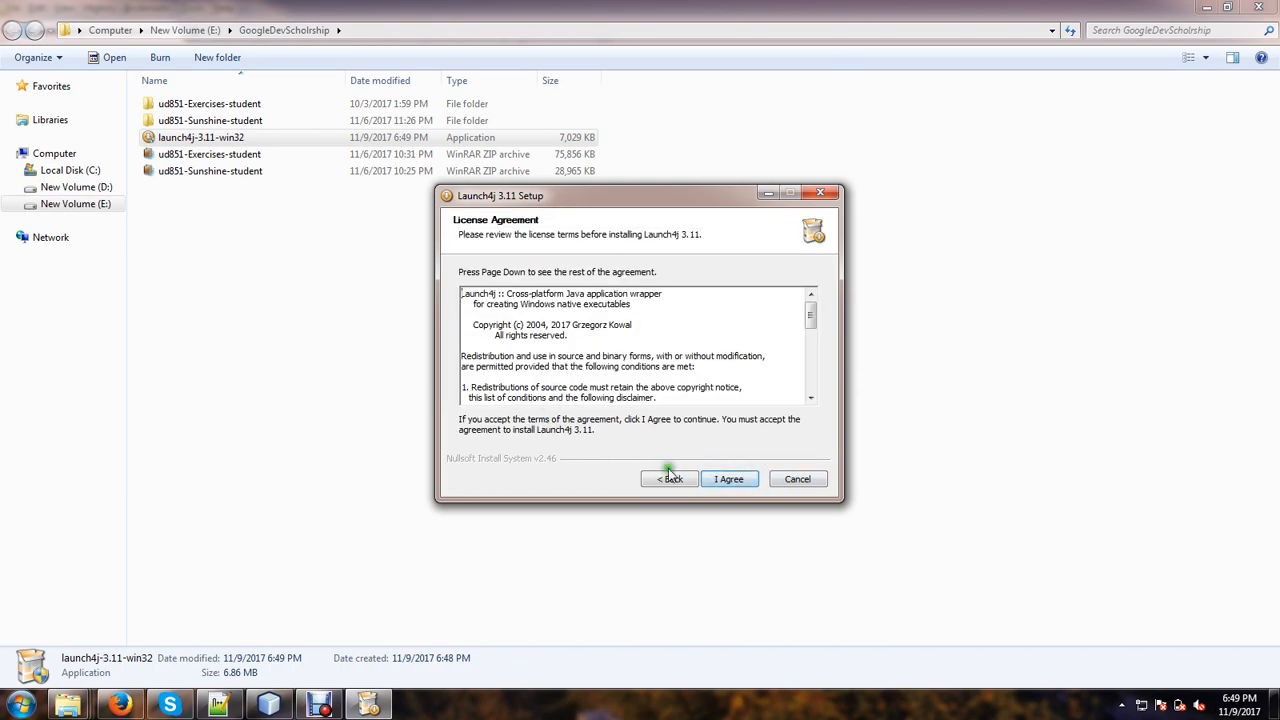
pyautogui.click(731, 479)
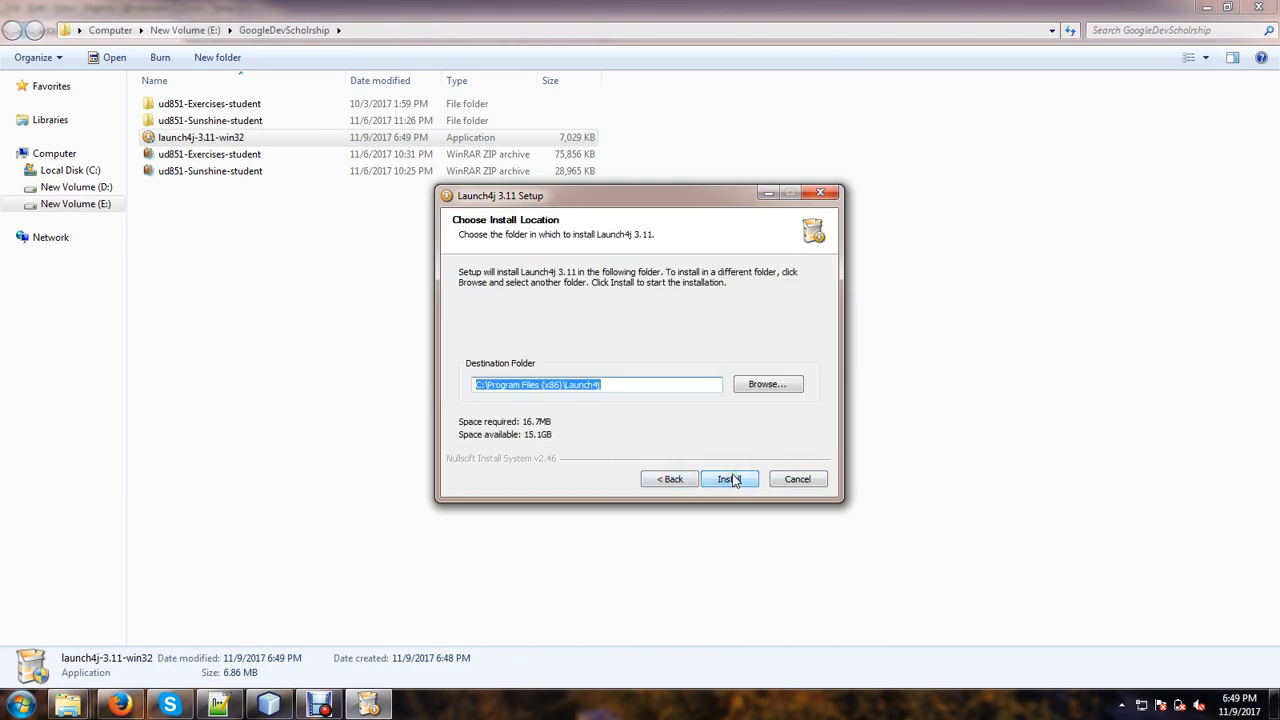
pyautogui.click(729, 479)
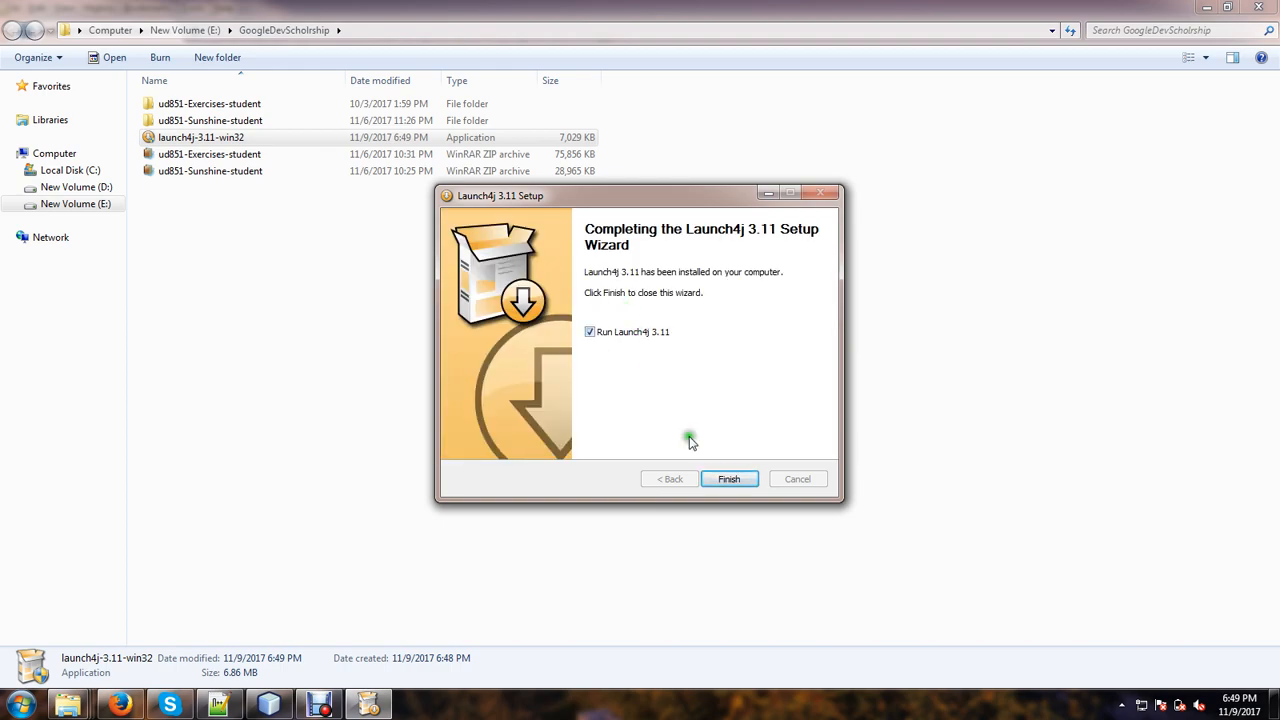
pyautogui.click(729, 479)
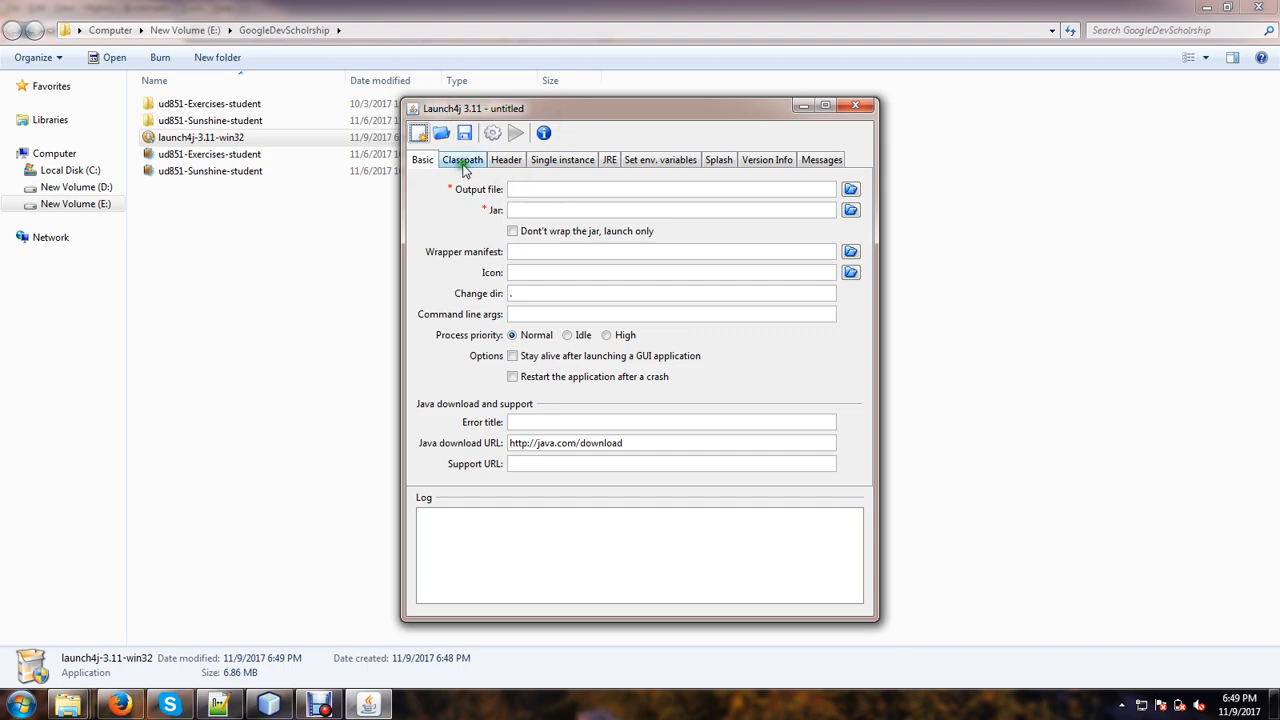
# - Browse for the output file location and create a folder named "output" inside the exe folder
pyautogui.click(512, 190)
pyautogui.click(850, 190)
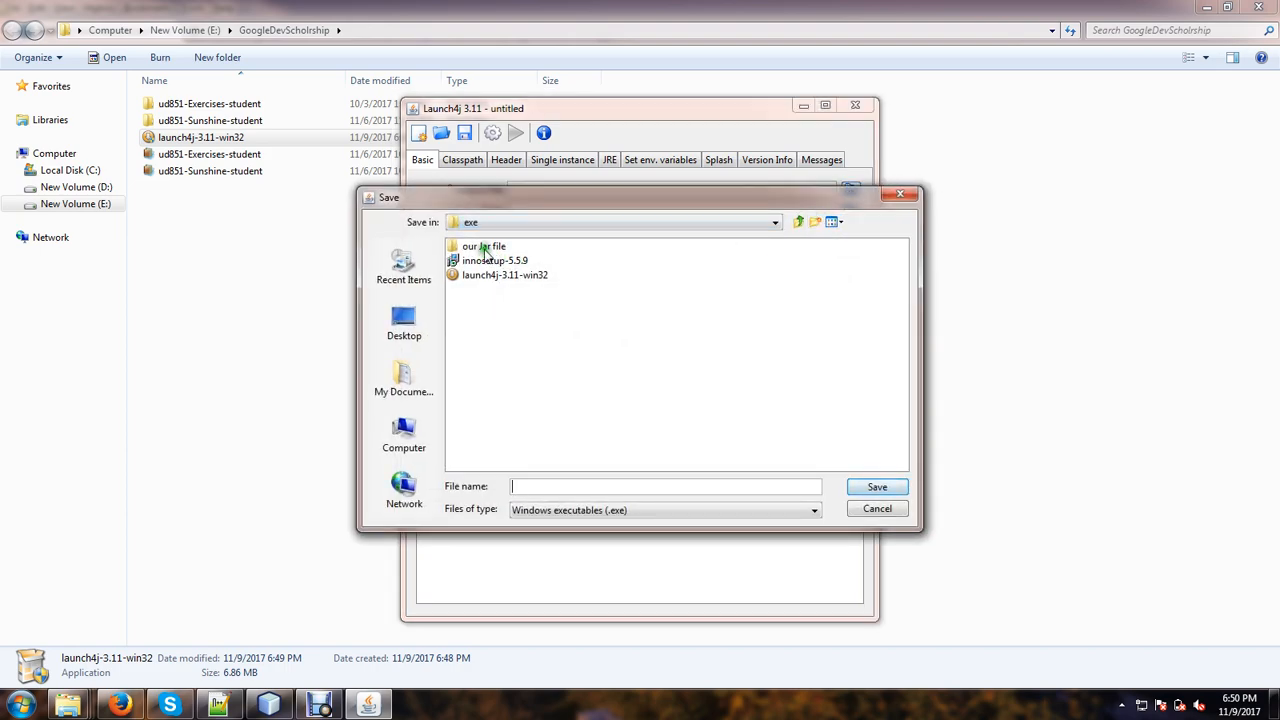
pyautogui.rightClick(479, 323)
pyautogui.click(545, 378)
pyautogui.write('output')
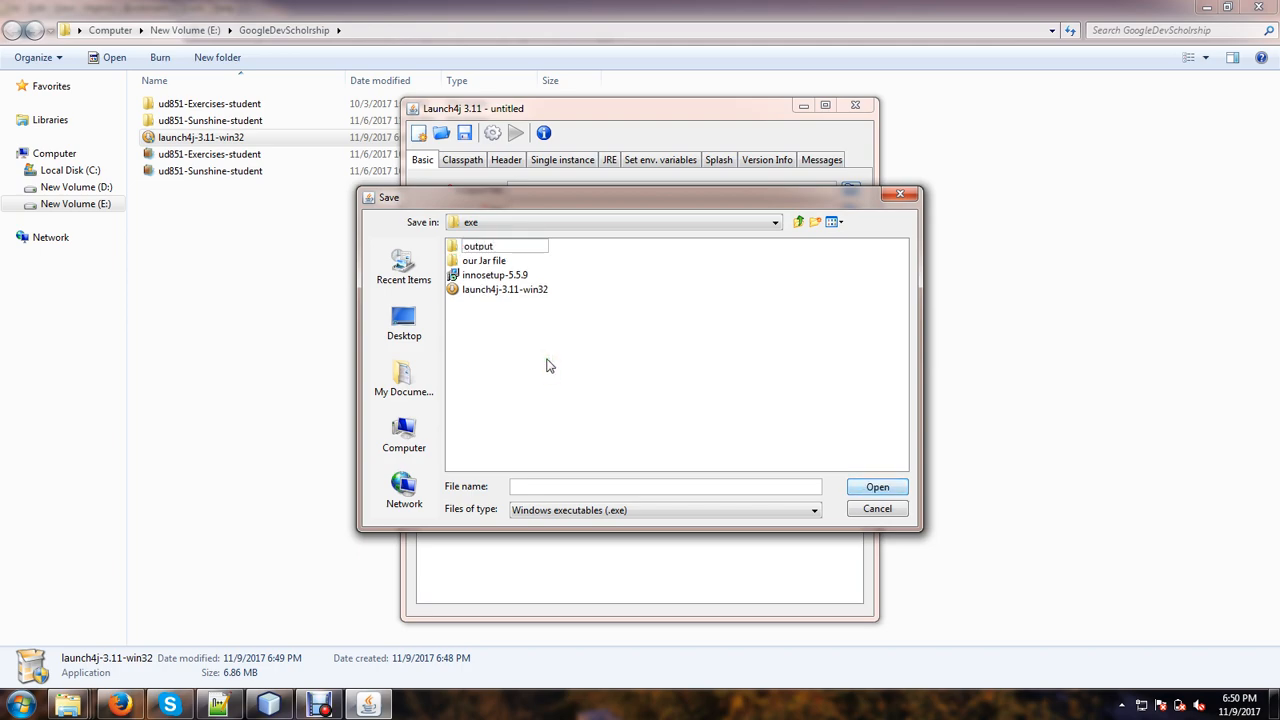
pyautogui.click(548, 365)
# - Set the output file to jmenu.exe inside the output folder
pyautogui.doubleClick(482, 258)
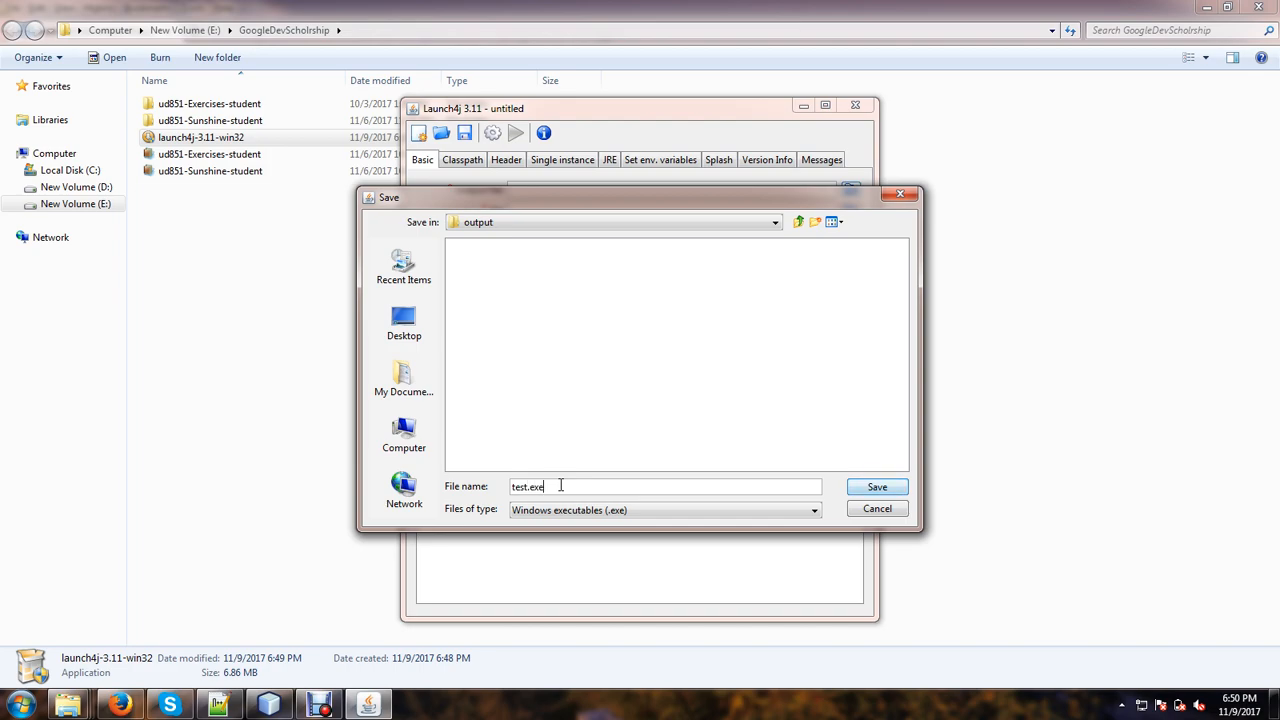
pyautogui.click(560, 486)
pyautogui.moveTo(527, 488); pyautogui.dragTo(499, 489)
pyautogui.click(877, 490)
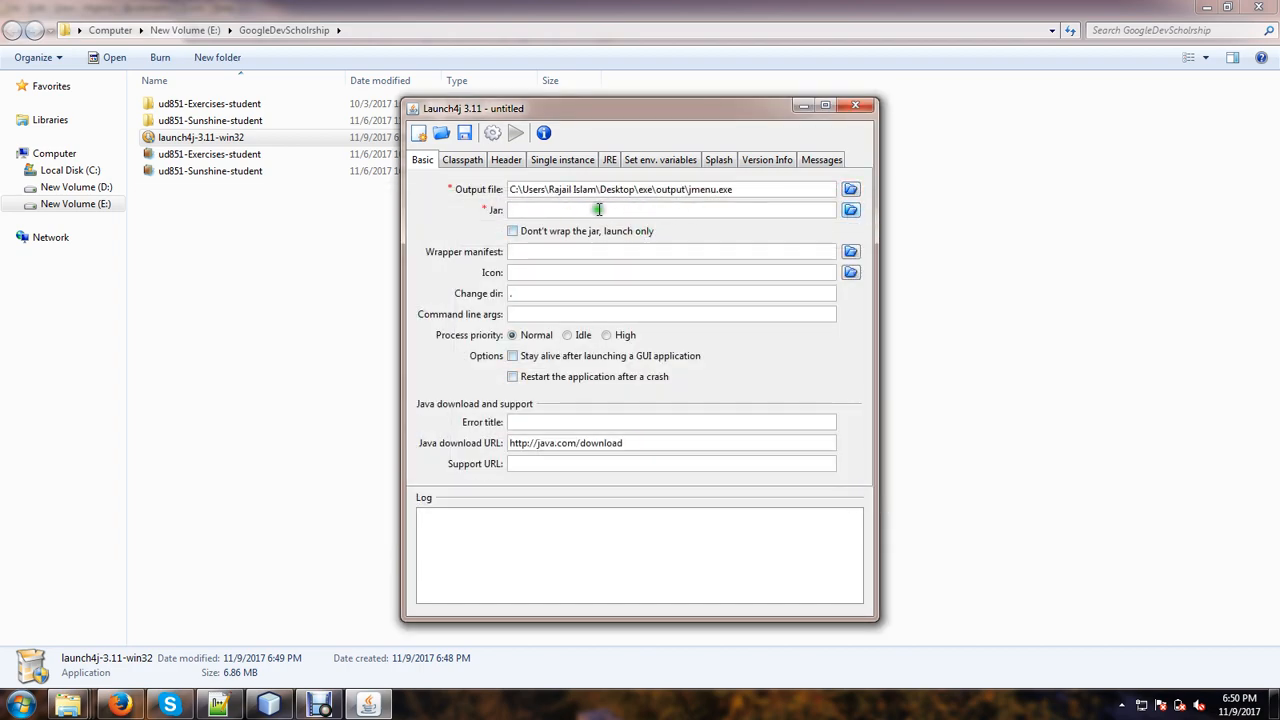
# - Select JFrameMenu.jar from the "our Jar file" folder as the jar to wrap
pyautogui.click(850, 212)
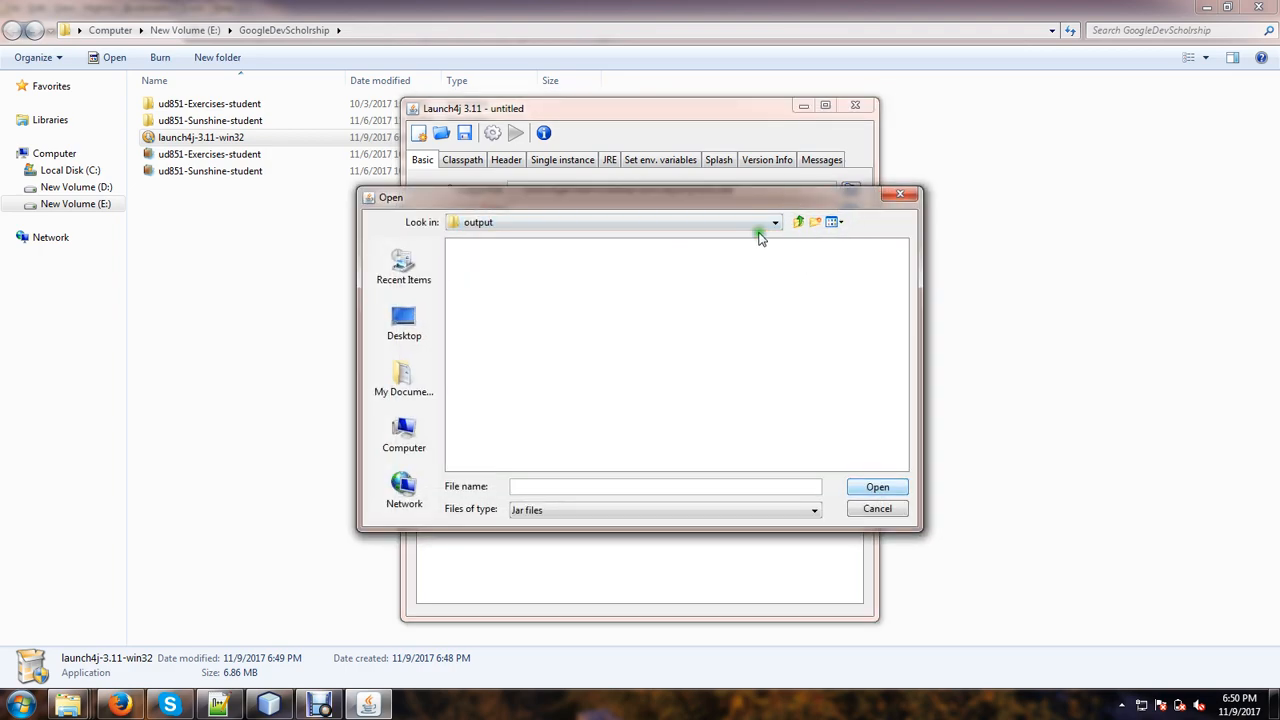
pyautogui.click(799, 222)
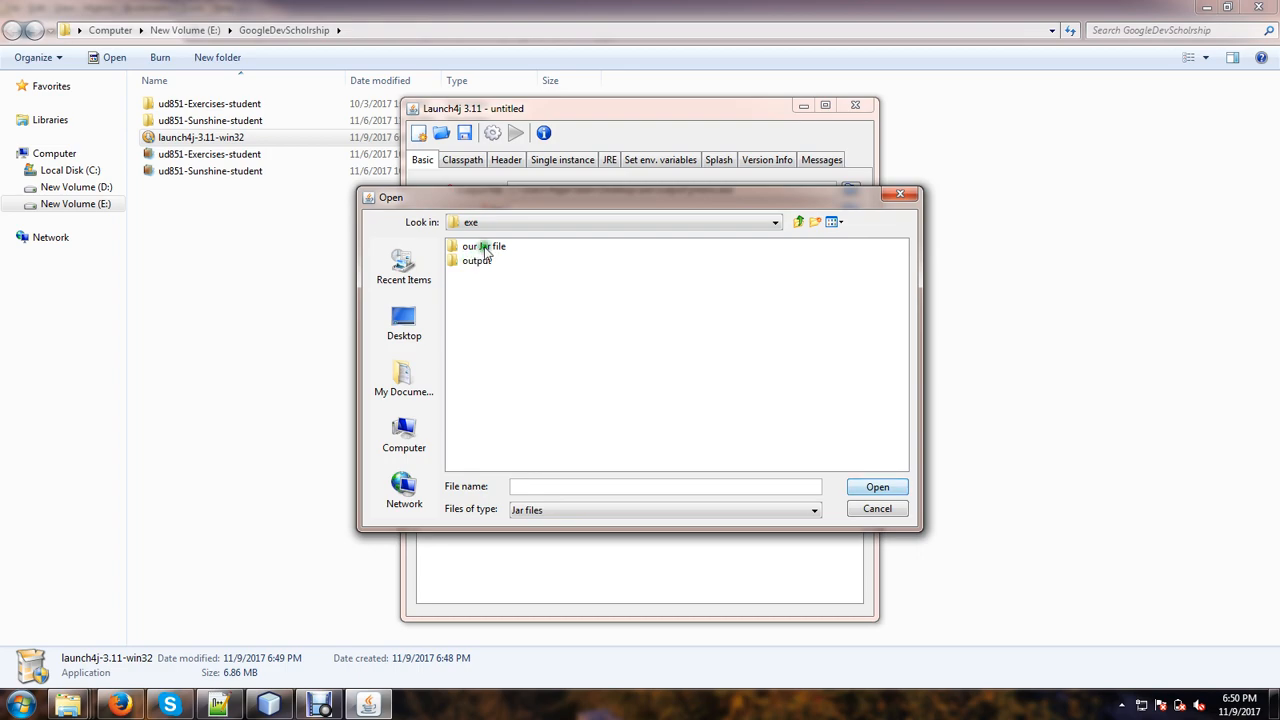
pyautogui.doubleClick(486, 249)
pyautogui.click(488, 250)
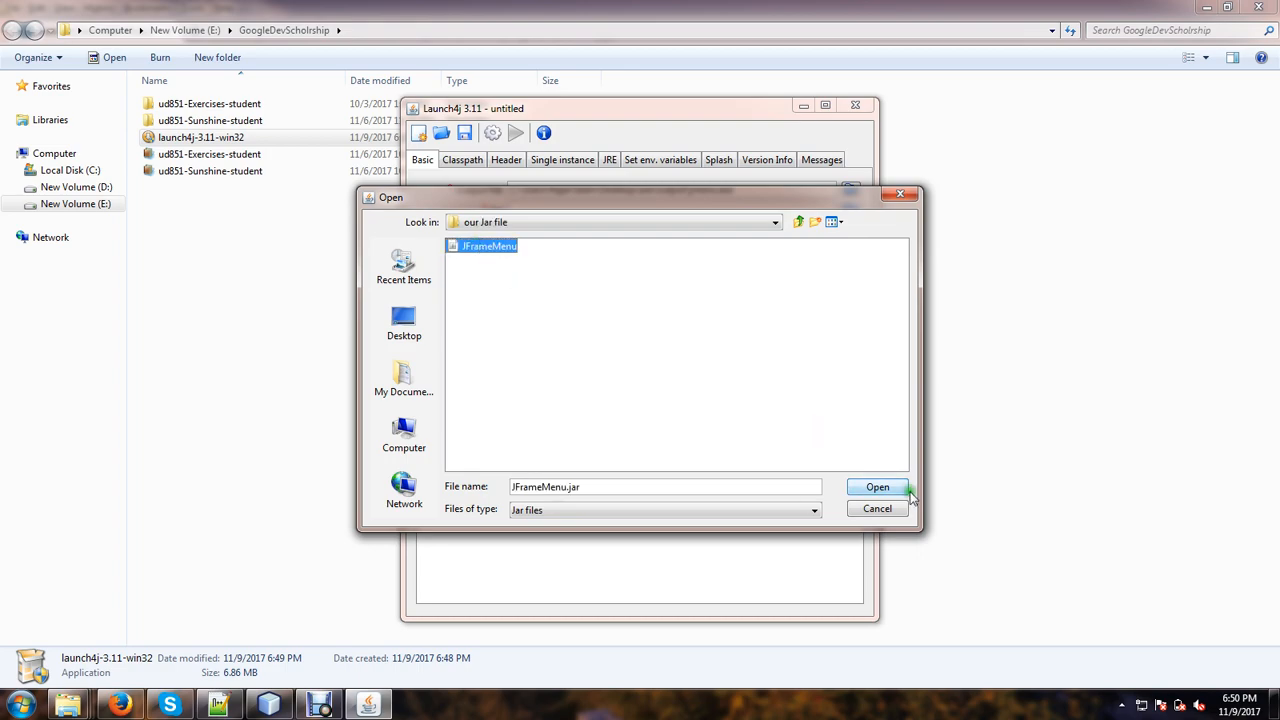
pyautogui.click(878, 488)
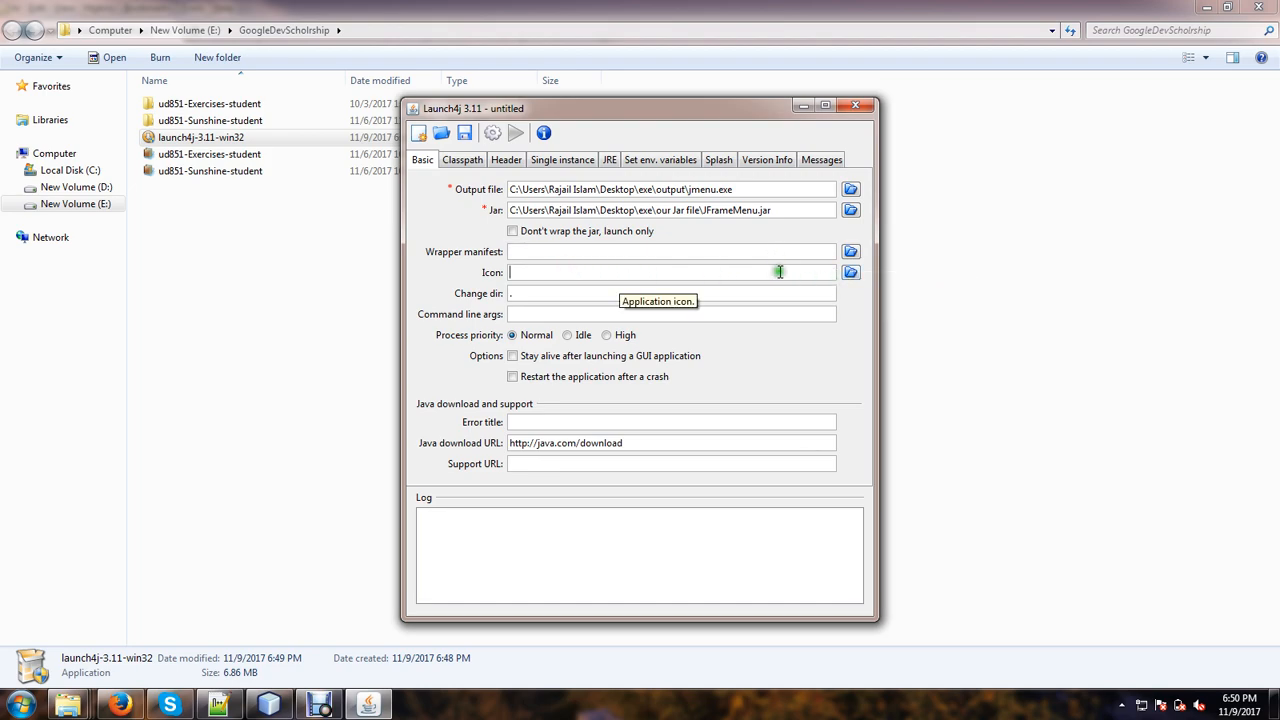
# - Set the application icon to icon.ico from the exe folder
pyautogui.click(851, 274)
pyautogui.click(468, 275)
pyautogui.click(877, 487)
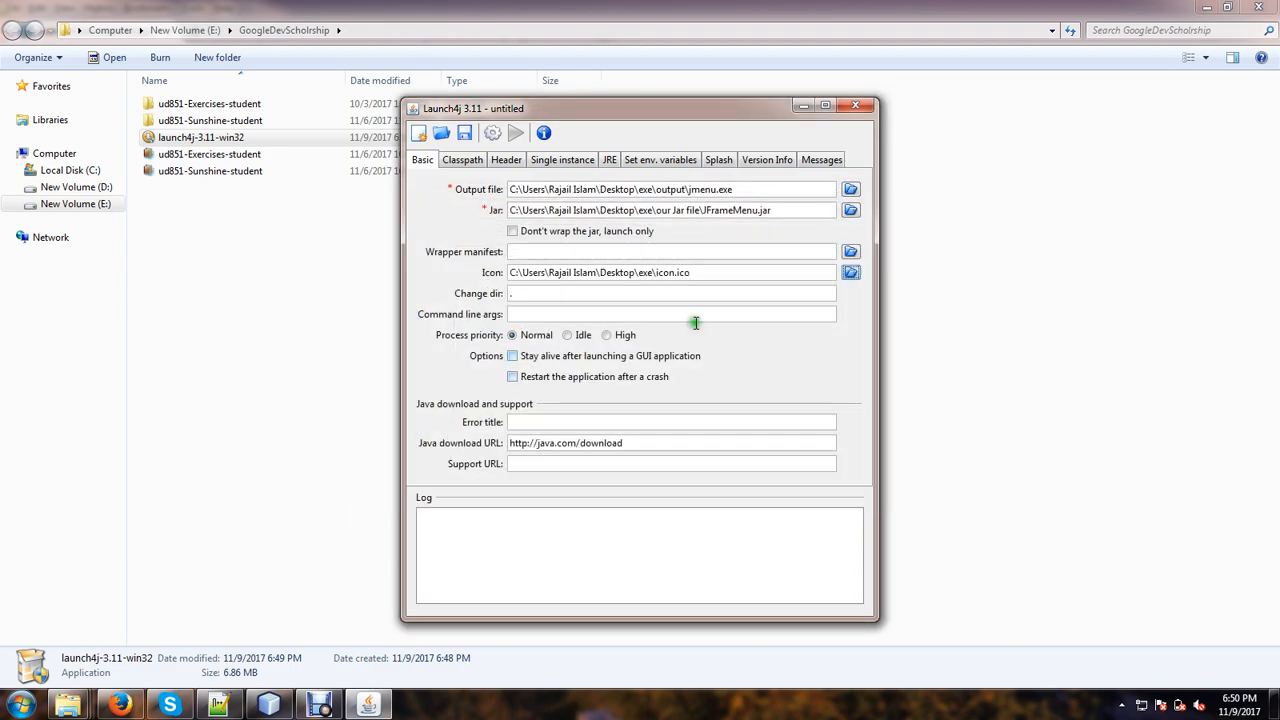
pyautogui.click(460, 164)
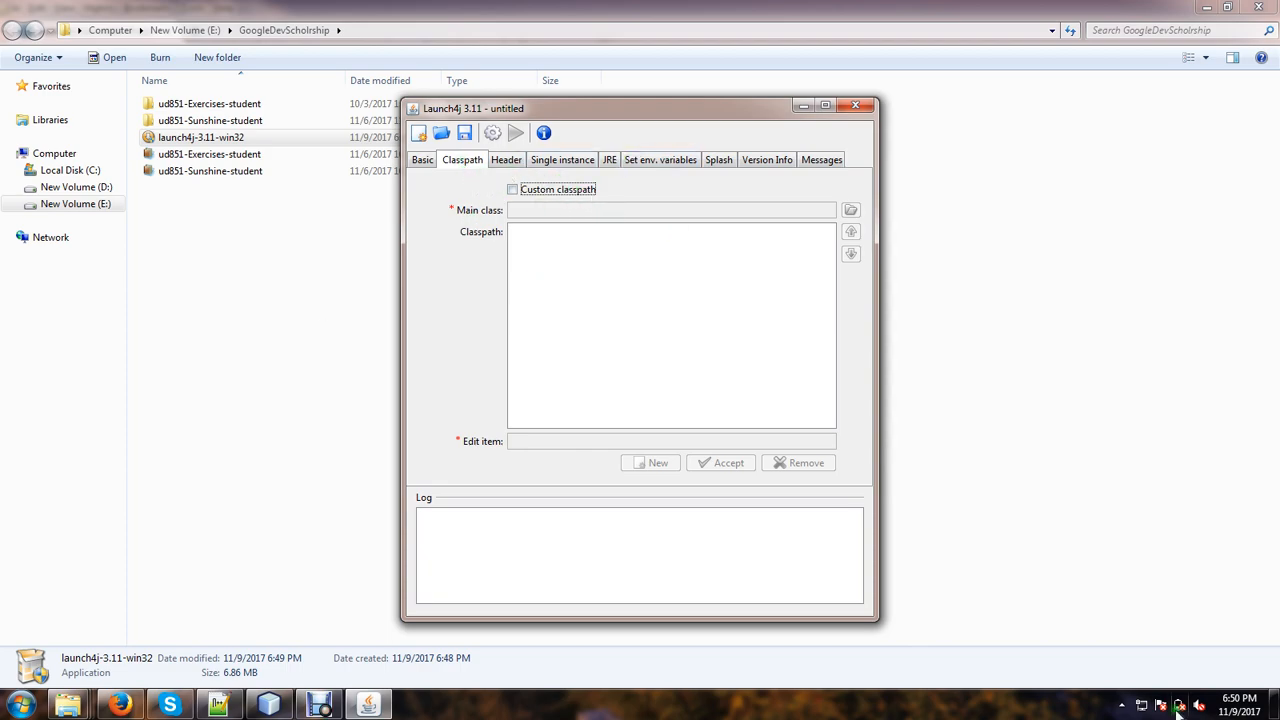
pyautogui.click(505, 163)
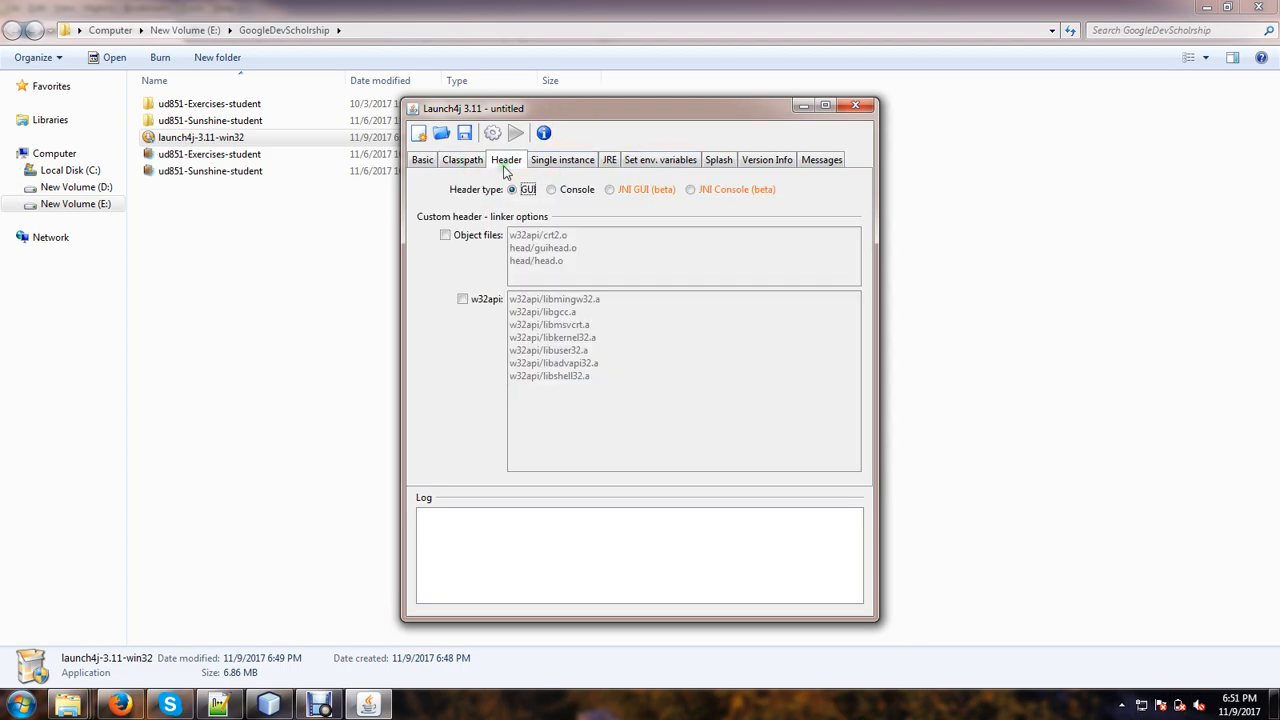
pyautogui.click(556, 160)
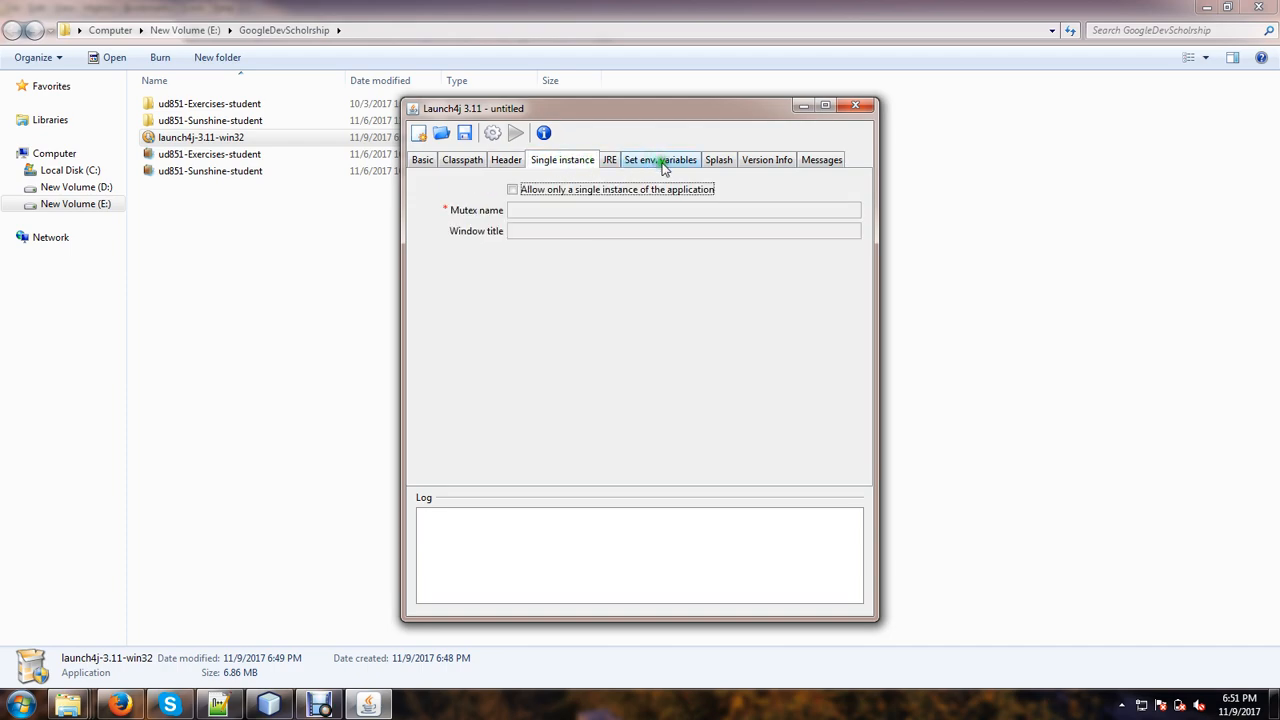
# - Open the JRE settings, then copy the path C:\Program Files\Java\jre1.8.0_144 from Windows Explorer
pyautogui.click(609, 161)
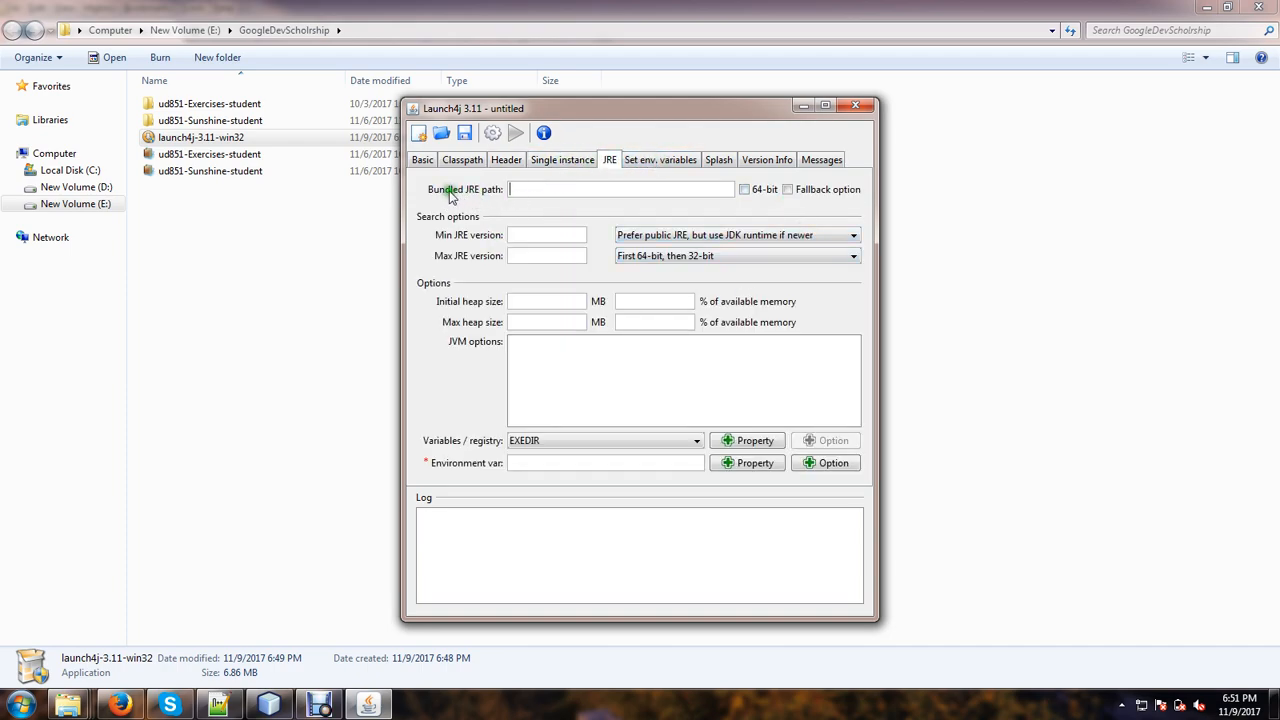
pyautogui.moveTo(70, 700)
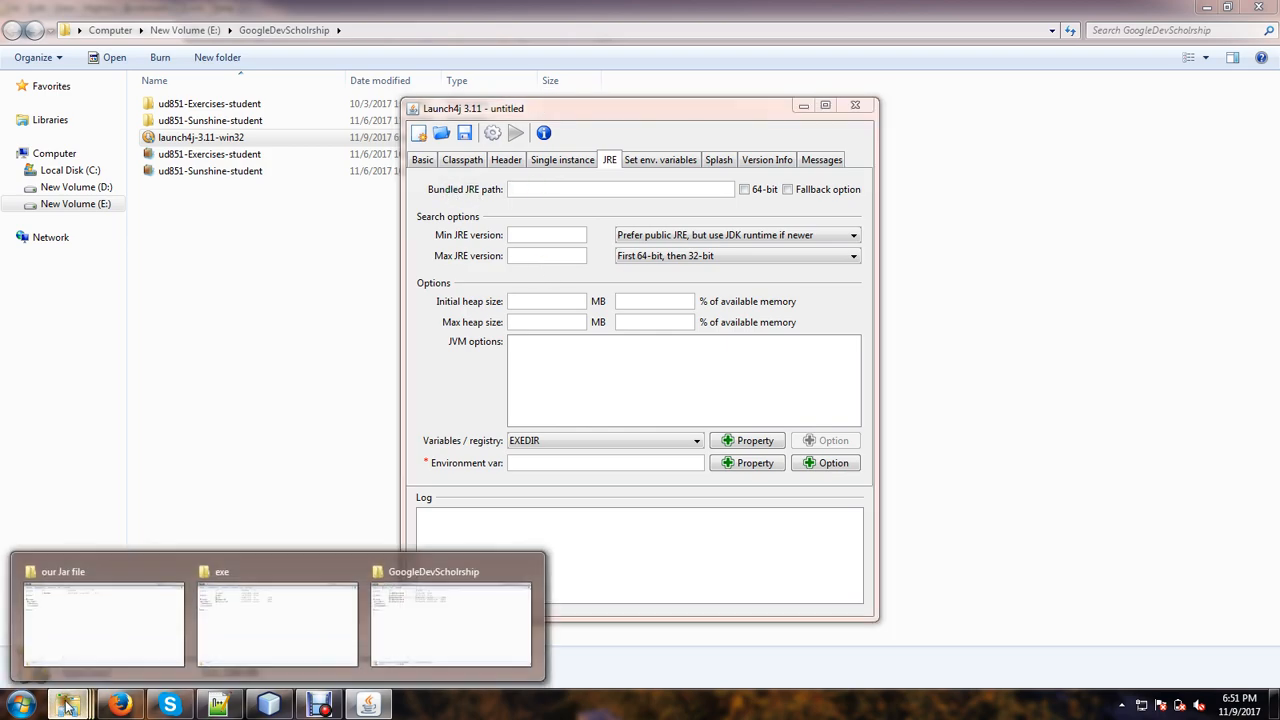
pyautogui.click(70, 628)
pyautogui.click(75, 172)
pyautogui.doubleClick(180, 170)
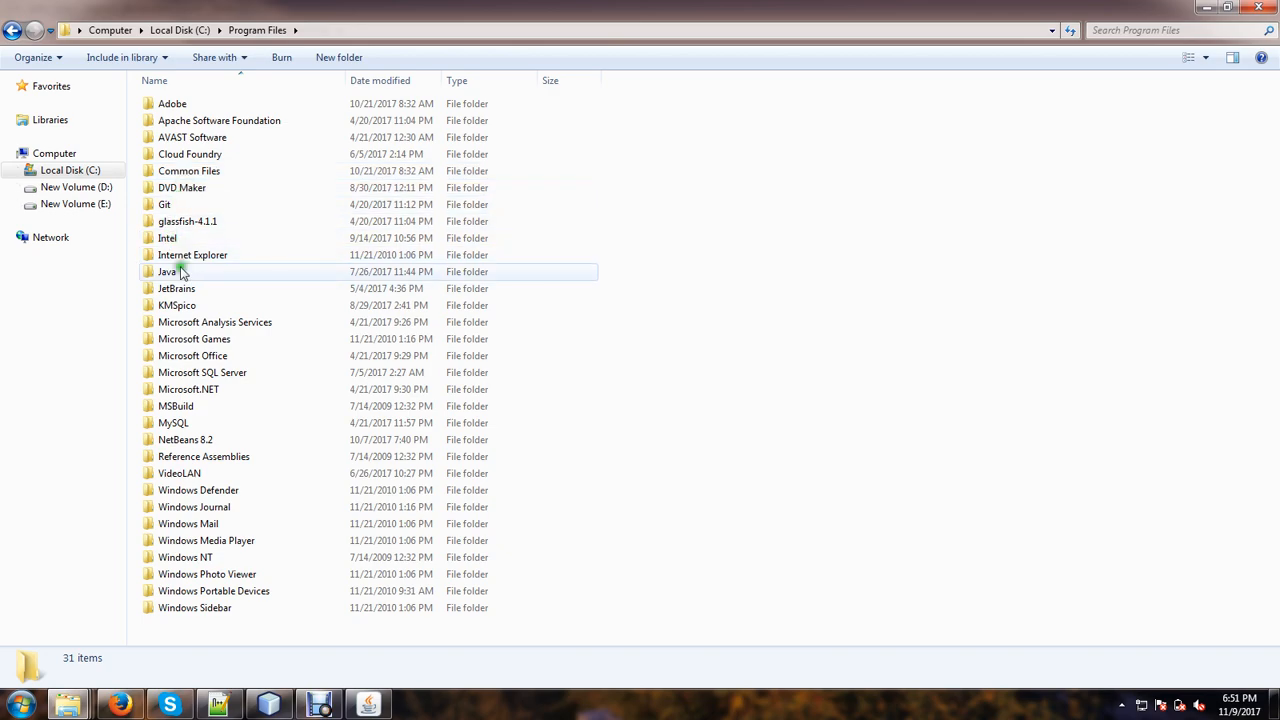
pyautogui.doubleClick(175, 271)
pyautogui.doubleClick(203, 125)
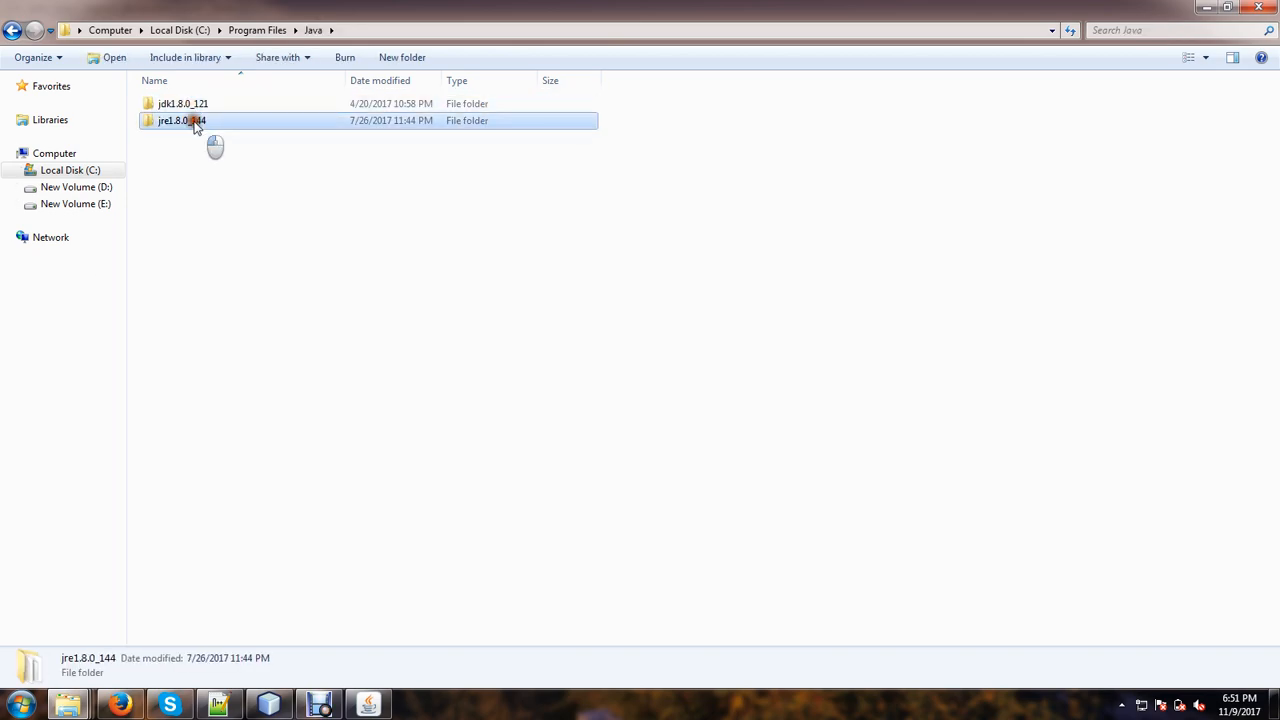
pyautogui.click(410, 31)
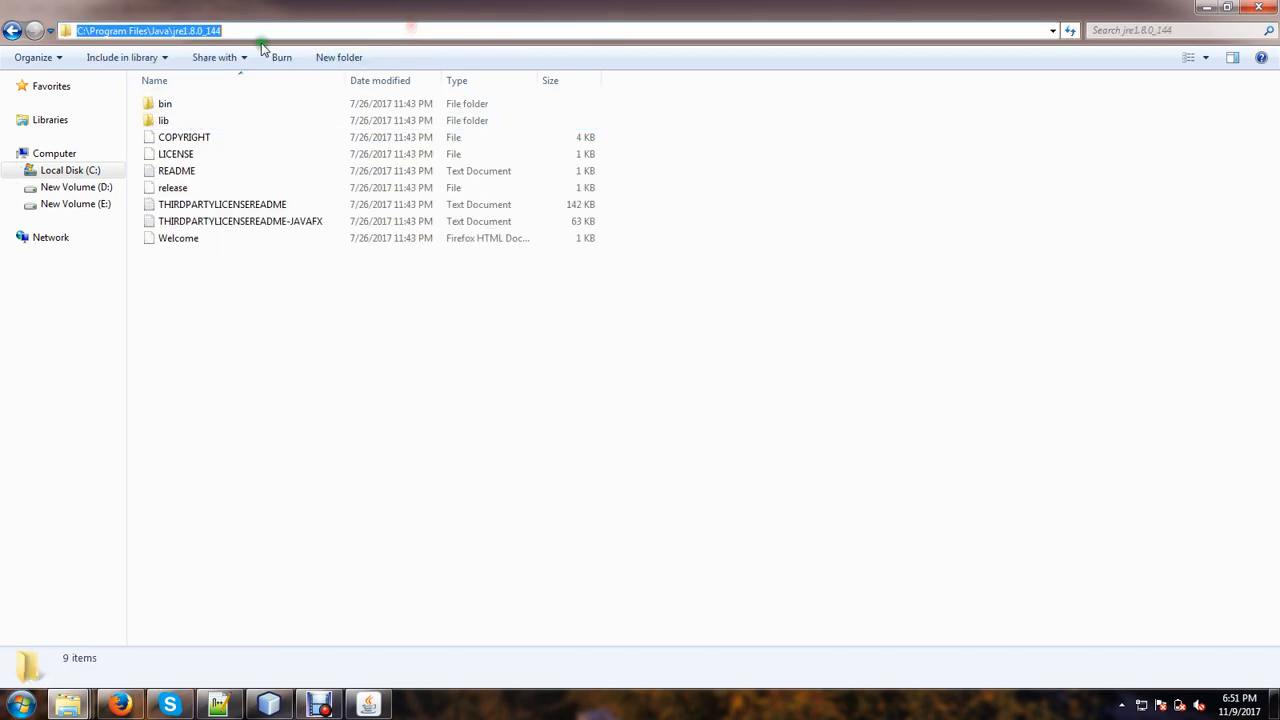
pyautogui.rightClick(192, 32)
pyautogui.click(228, 80)
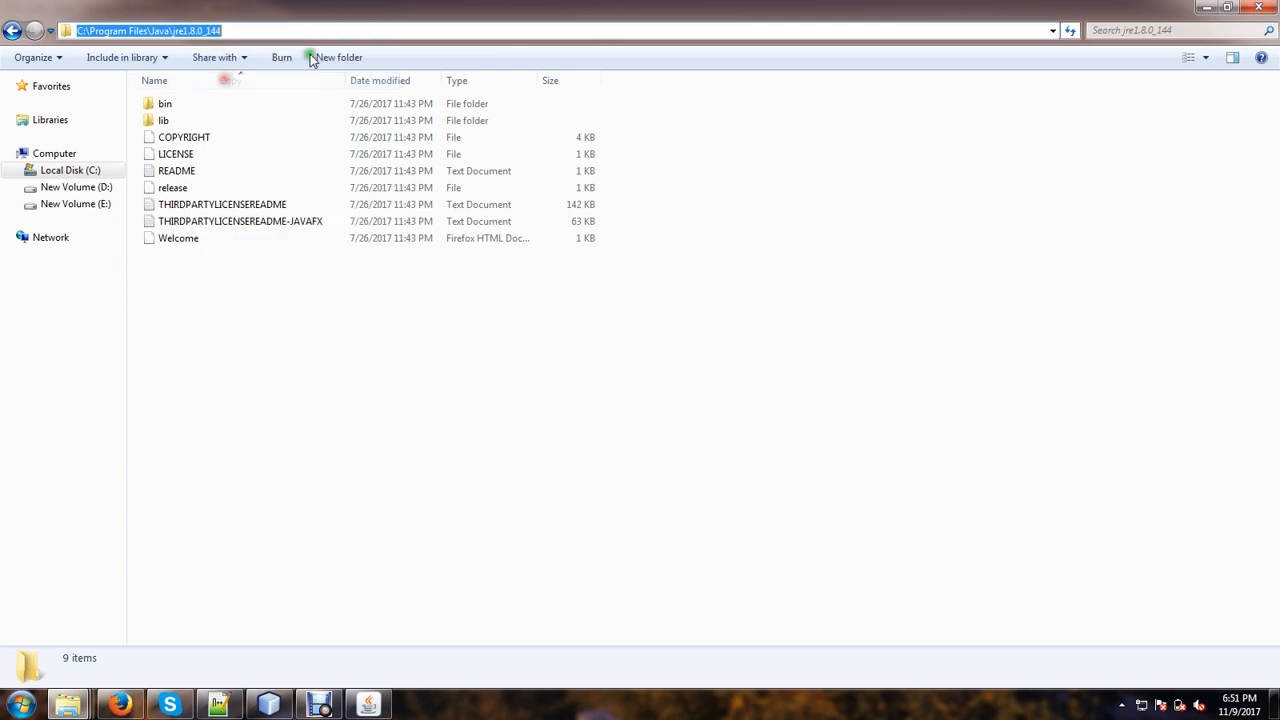
# - Switch back to Launch4j and set the bundled JRE path to C:\Program Files\Java\jre1.8.0_144
pyautogui.click(368, 705)
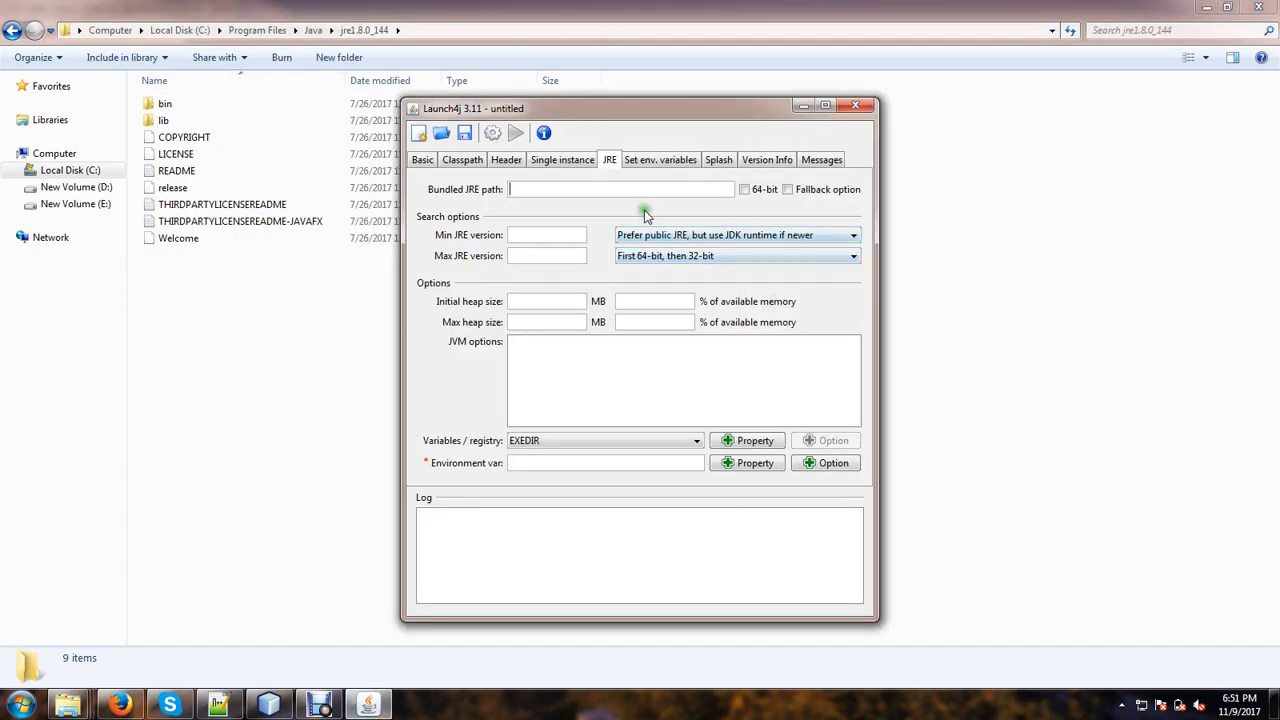
pyautogui.click(598, 191)
pyautogui.hotkey('ctrl', 'v')
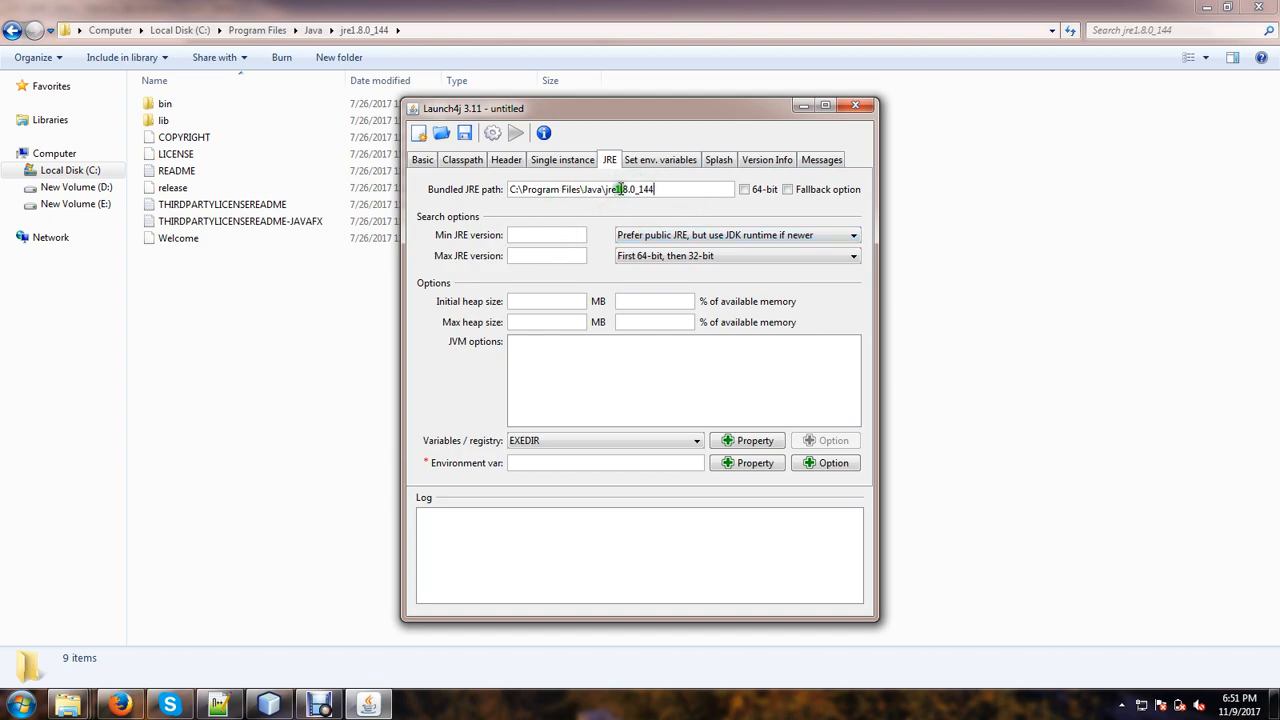
# - Set the maximum JRE version to 1.8.0_144, copied from the bundled JRE path, and the minimum to 1.7.0_0
pyautogui.moveTo(617, 189); pyautogui.dragTo(676, 190)
pyautogui.hotkey('ctrl', 'c')
pyautogui.click(520, 256)
pyautogui.hotkey('ctrl', 'v')
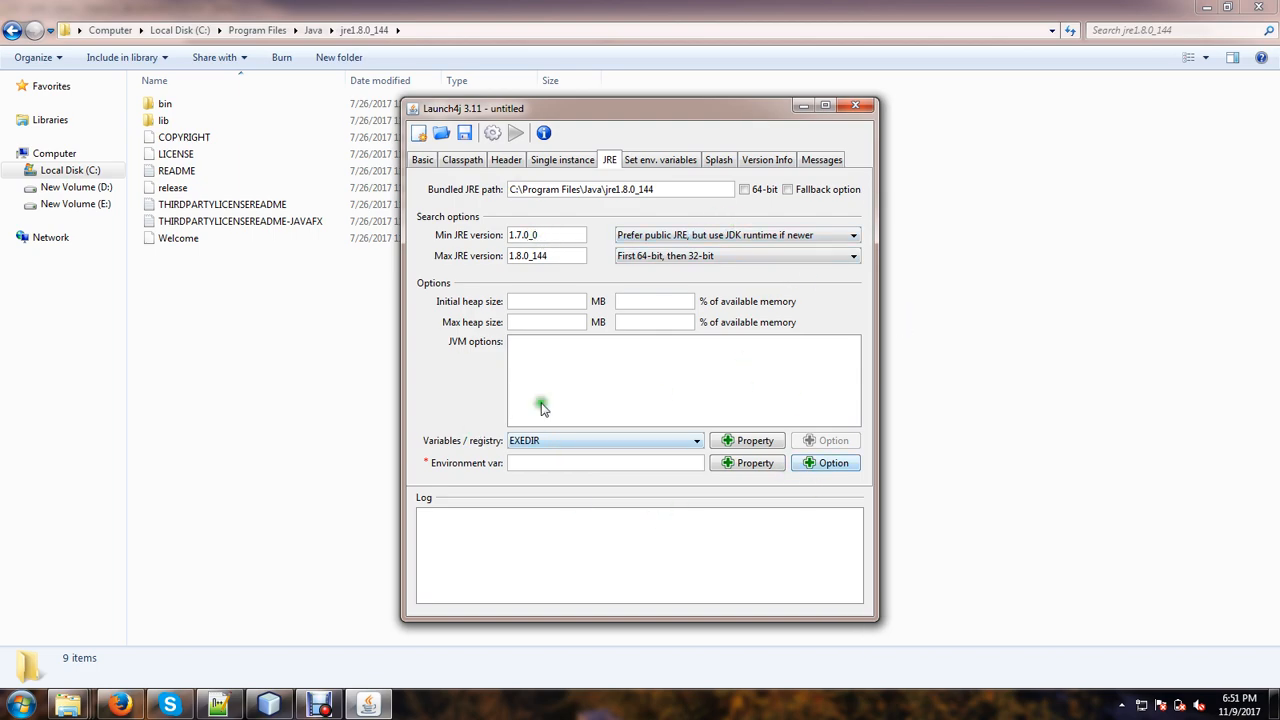
pyautogui.click(668, 162)
pyautogui.click(766, 160)
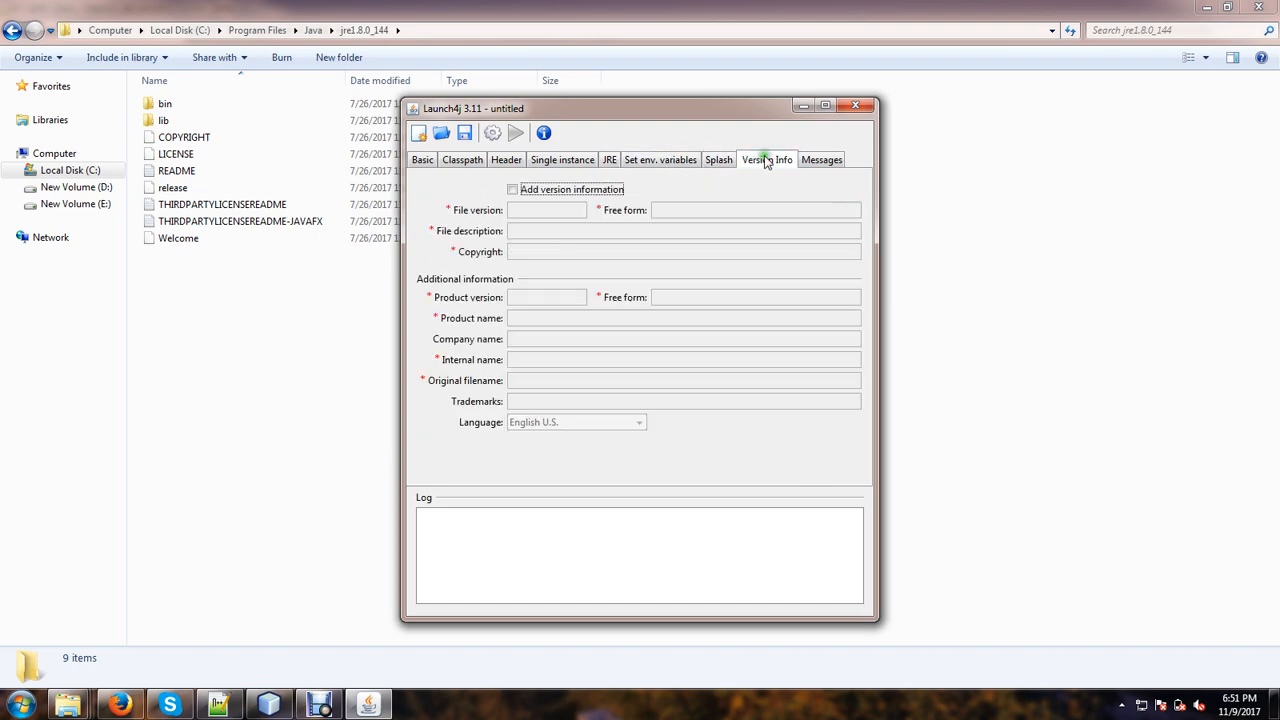
pyautogui.click(513, 190)
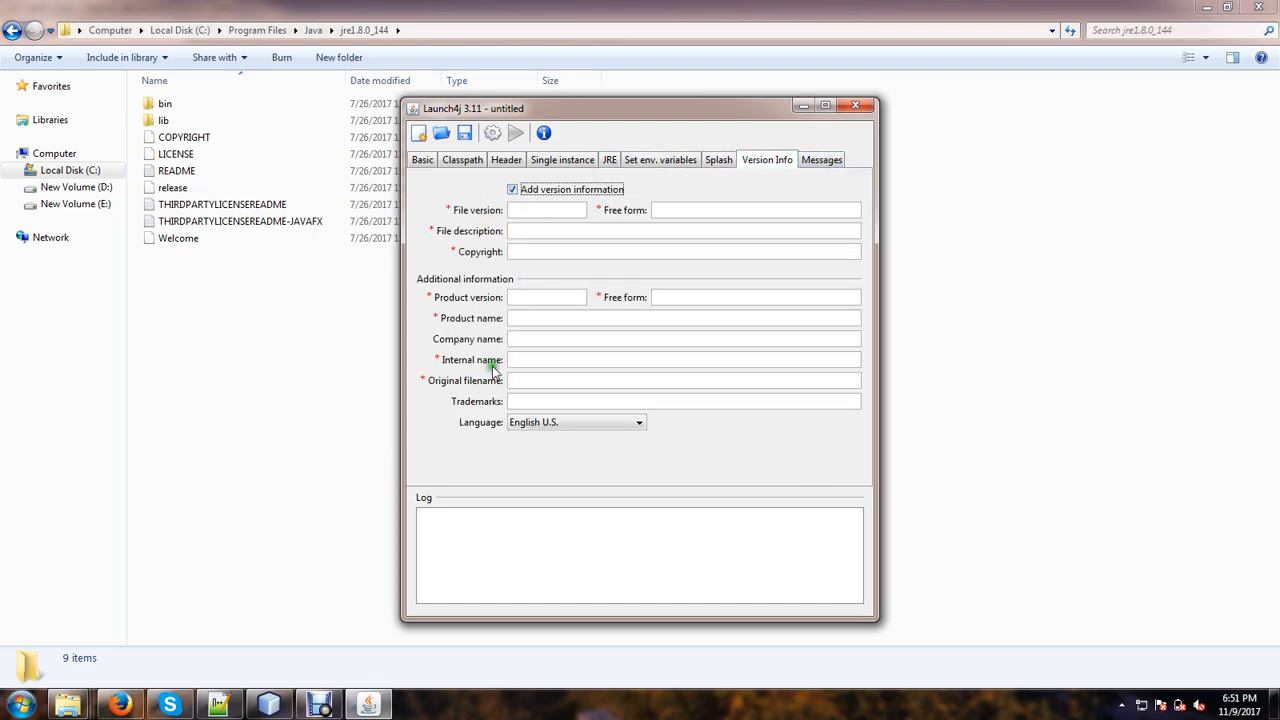
pyautogui.click(512, 189)
pyautogui.click(822, 162)
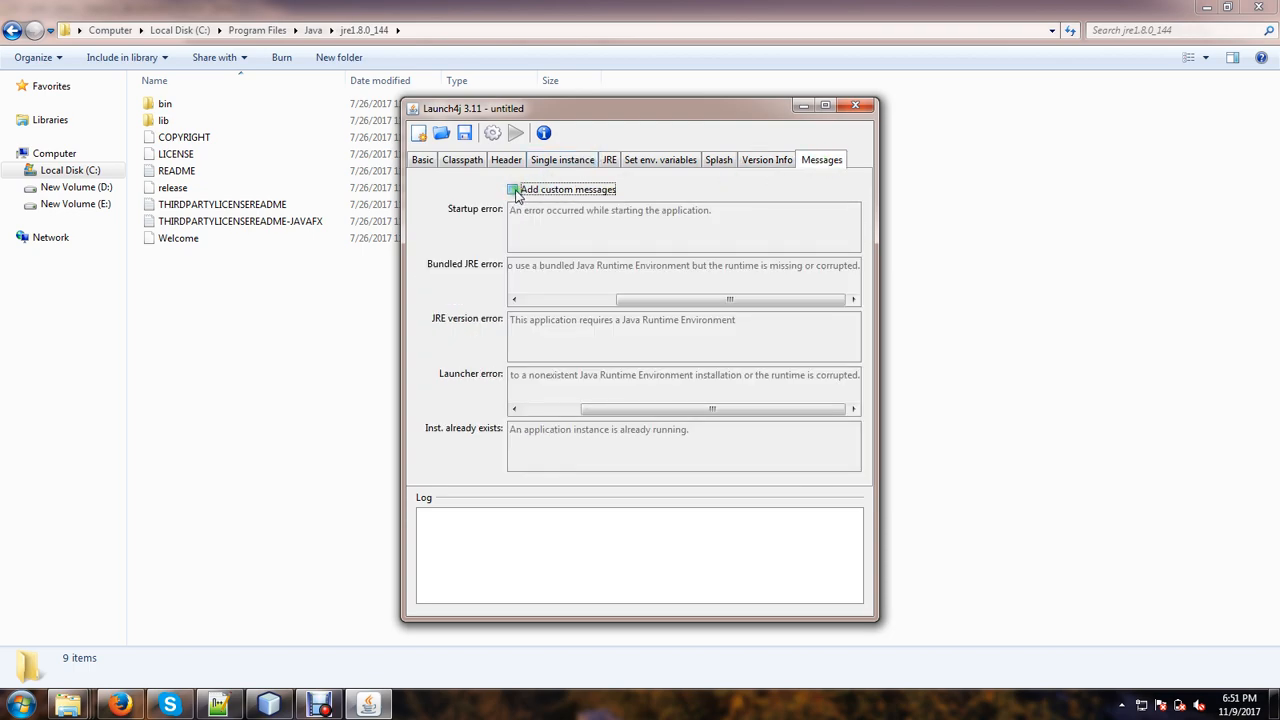
# - Build the wrapper, saving the Launch4j configuration as ddddddddd in the exe folder's output subfolder
pyautogui.click(755, 166)
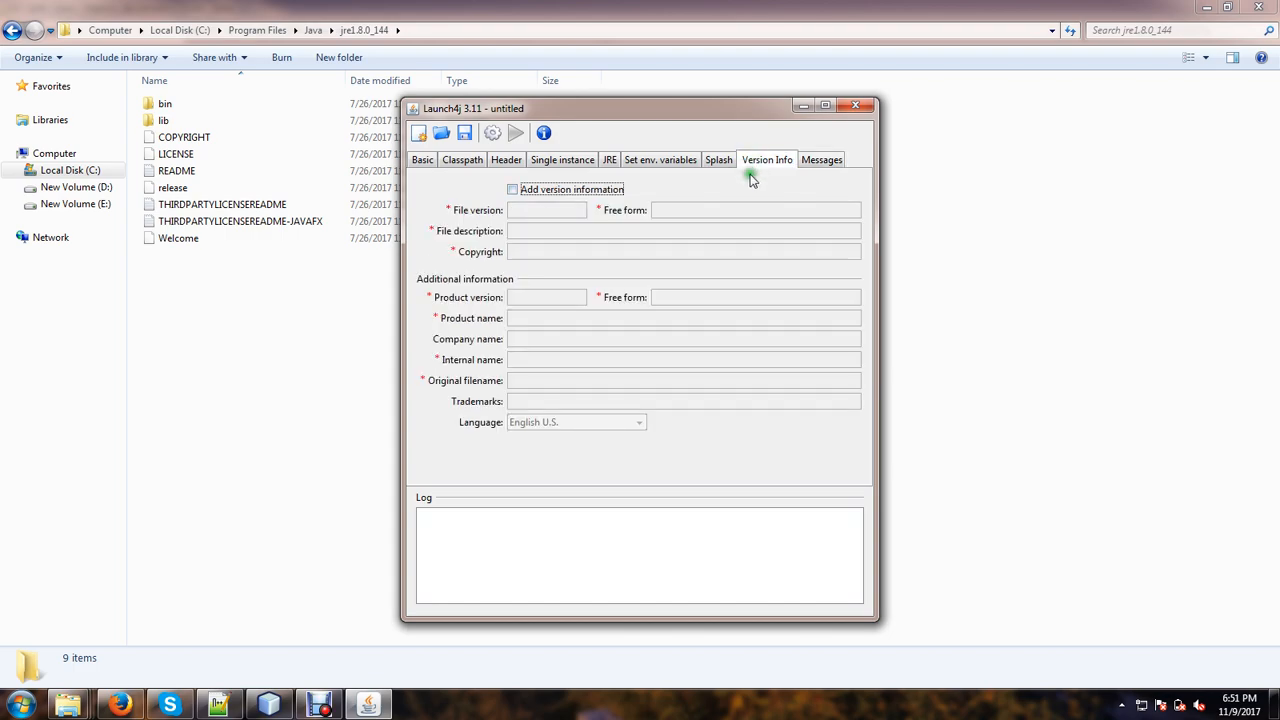
pyautogui.click(462, 160)
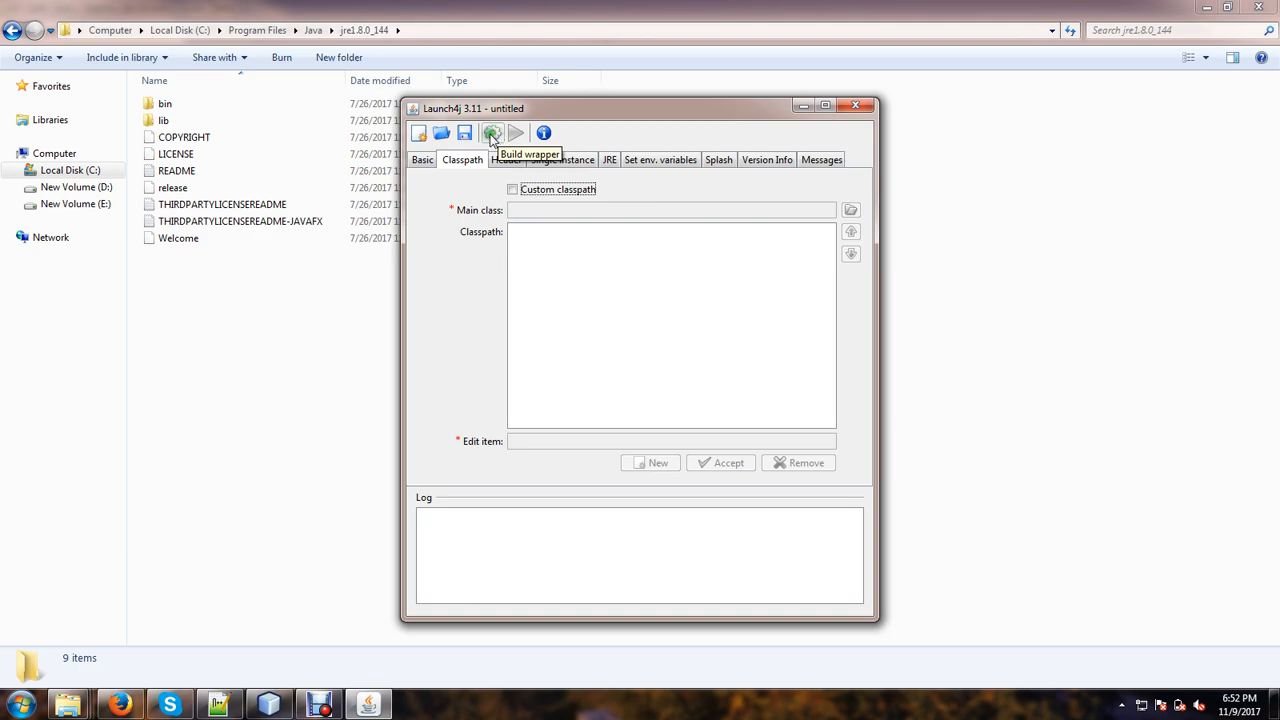
pyautogui.click(494, 137)
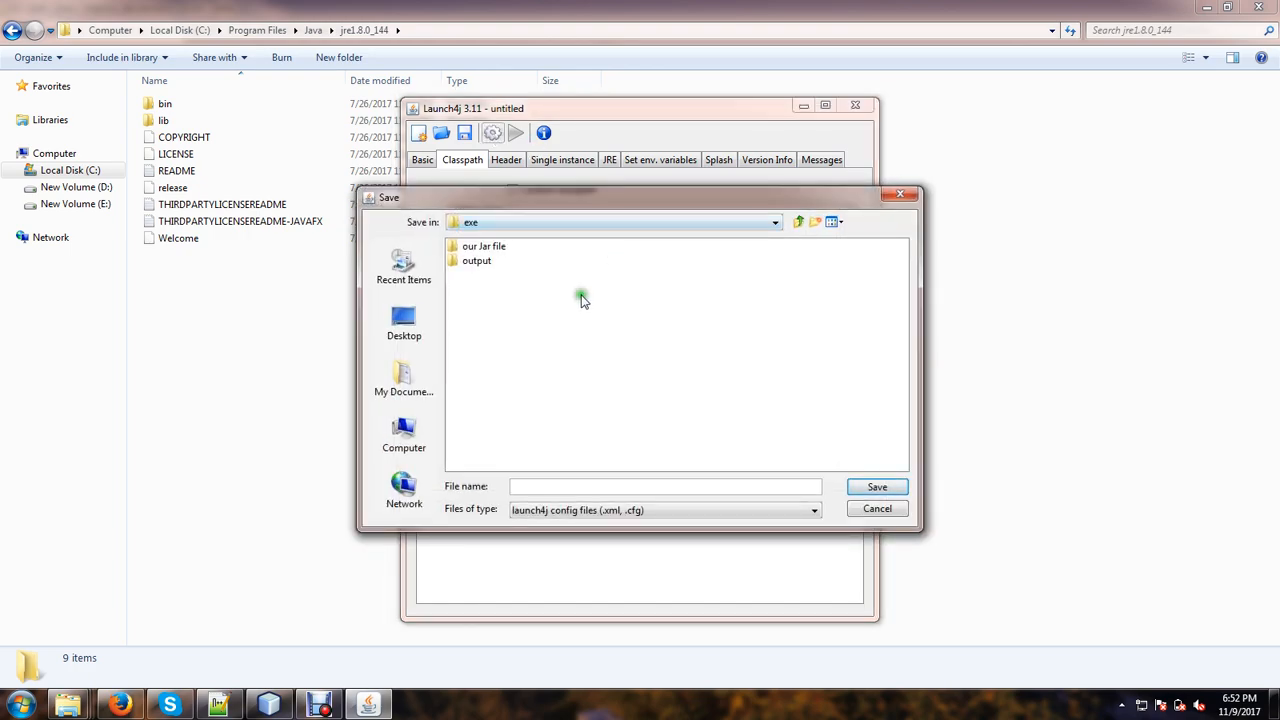
pyautogui.doubleClick(478, 261)
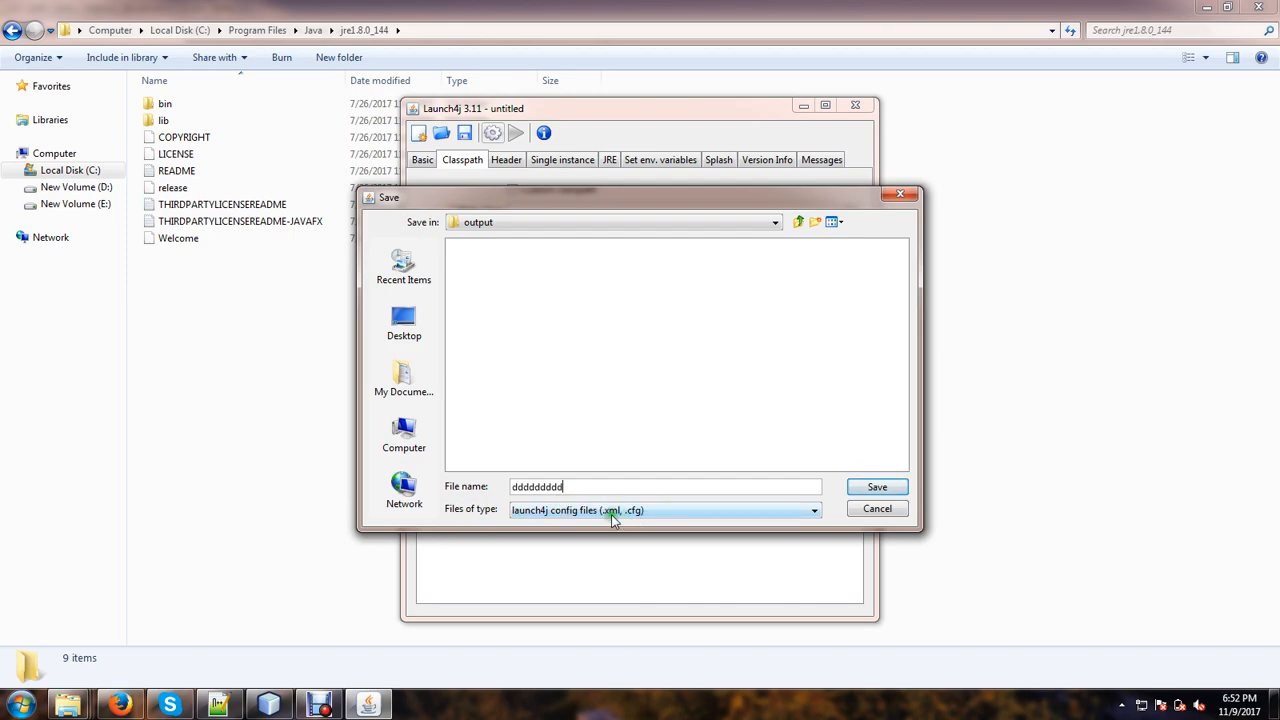
pyautogui.click(878, 487)
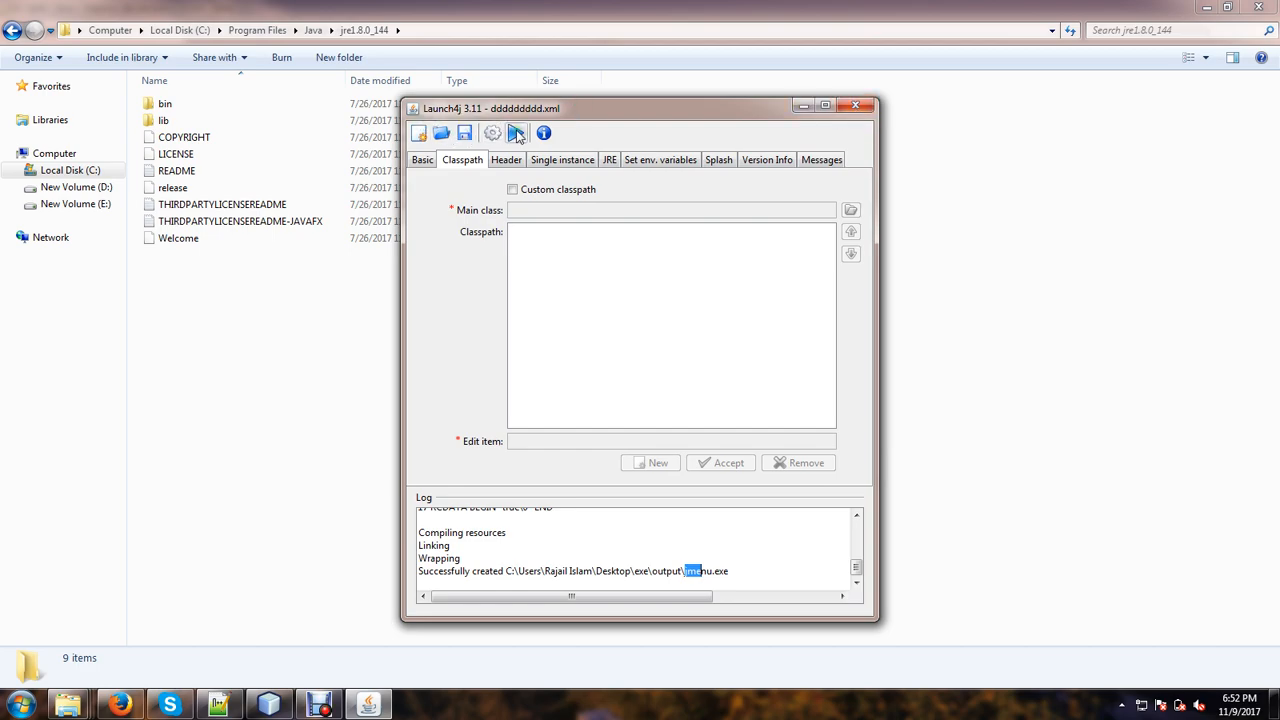
# - Close Launch4j and open the output folder inside the Desktop's exe folder in Windows Explorer
pyautogui.click(858, 107)
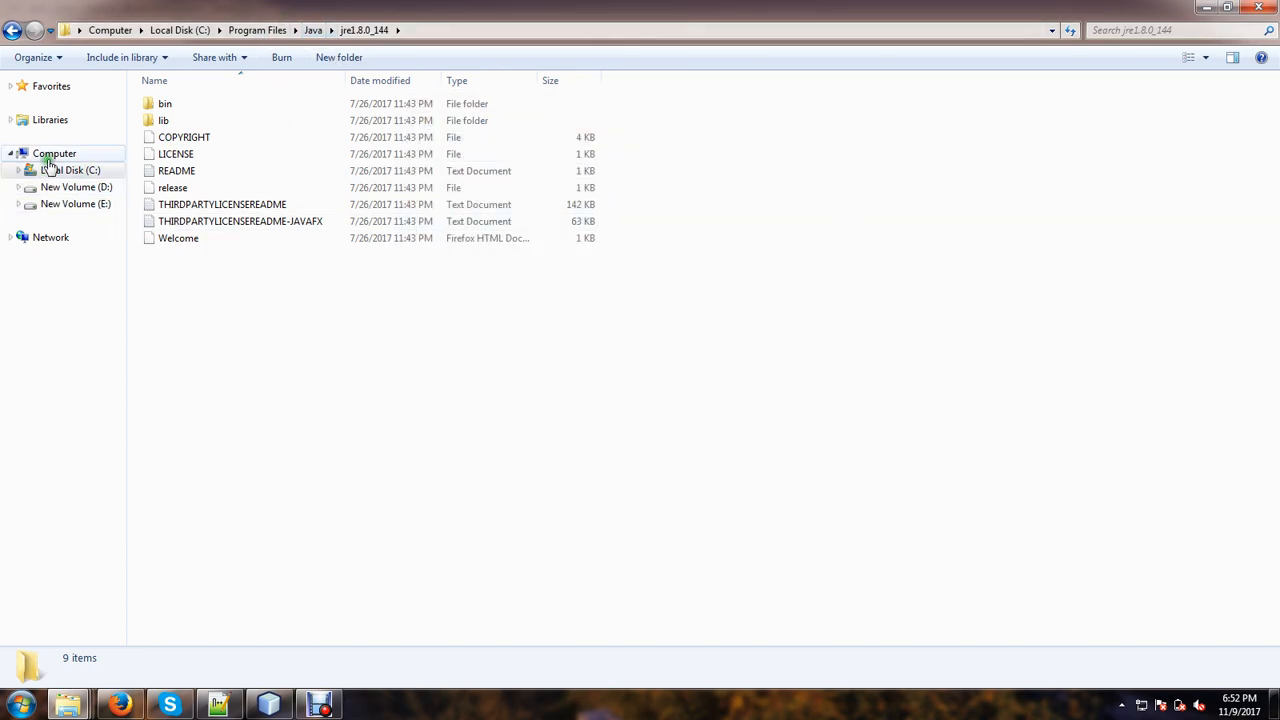
pyautogui.click(45, 87)
pyautogui.doubleClick(200, 105)
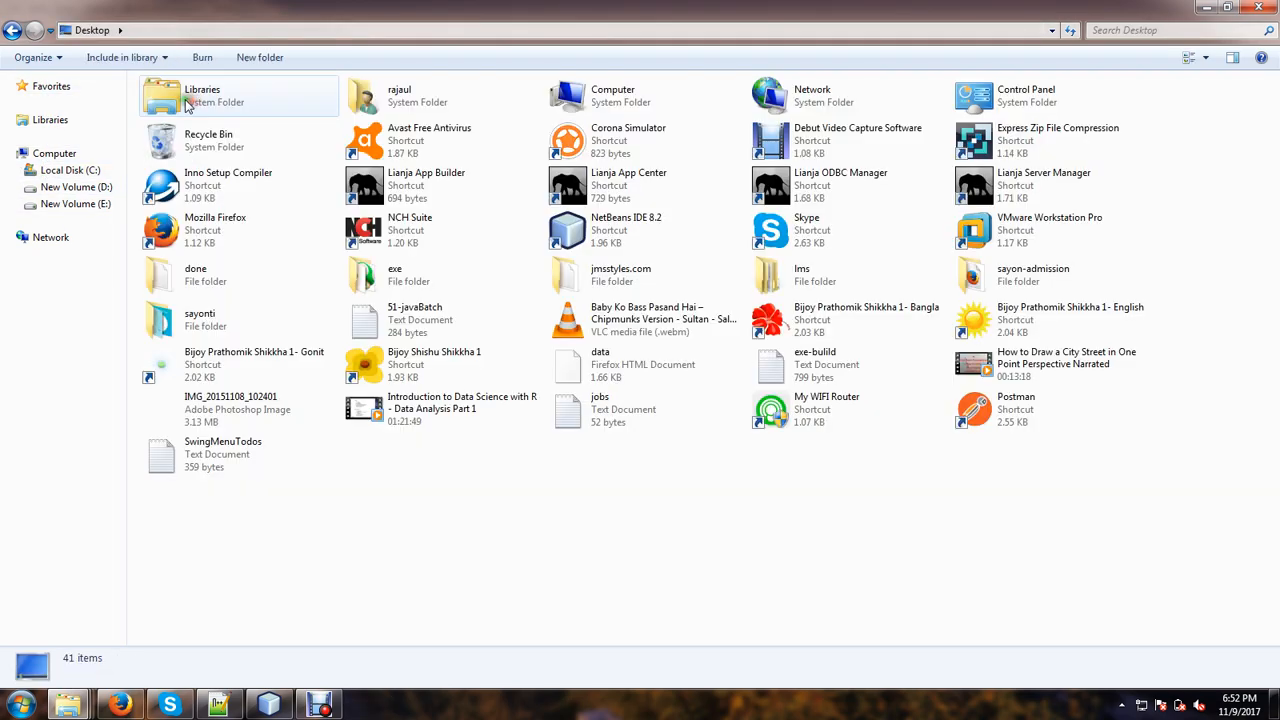
pyautogui.doubleClick(392, 276)
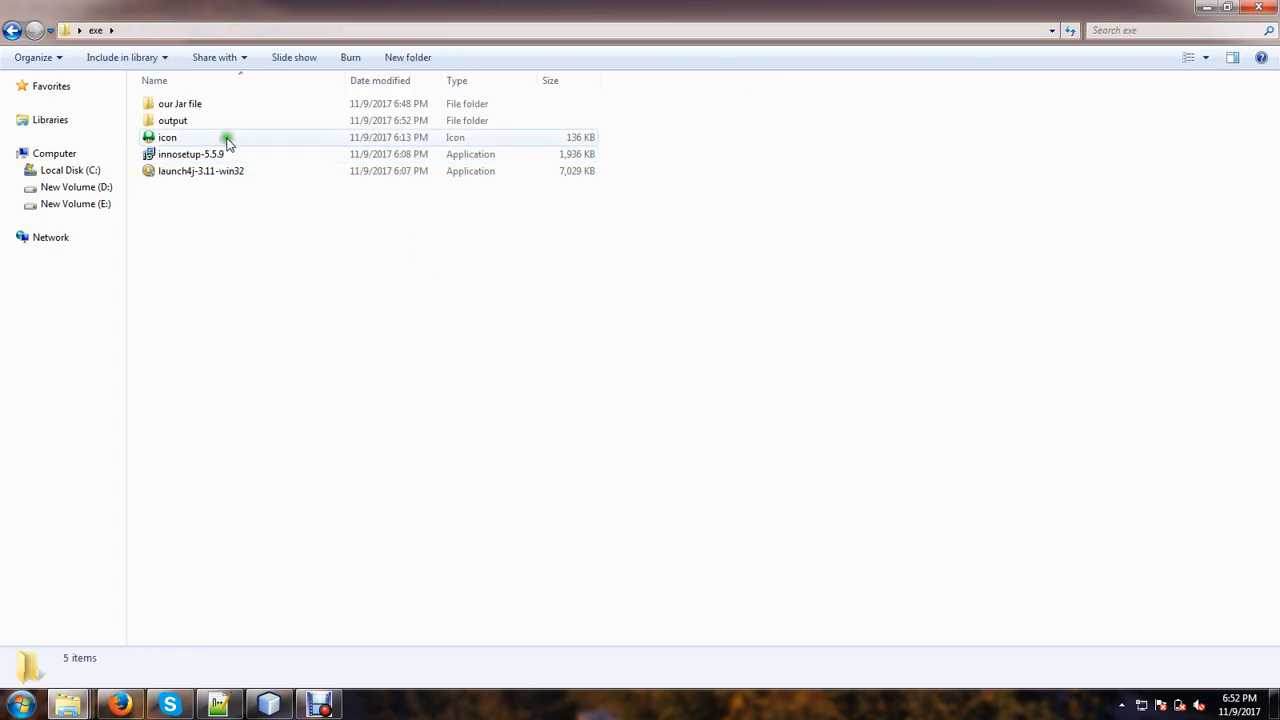
pyautogui.doubleClick(186, 121)
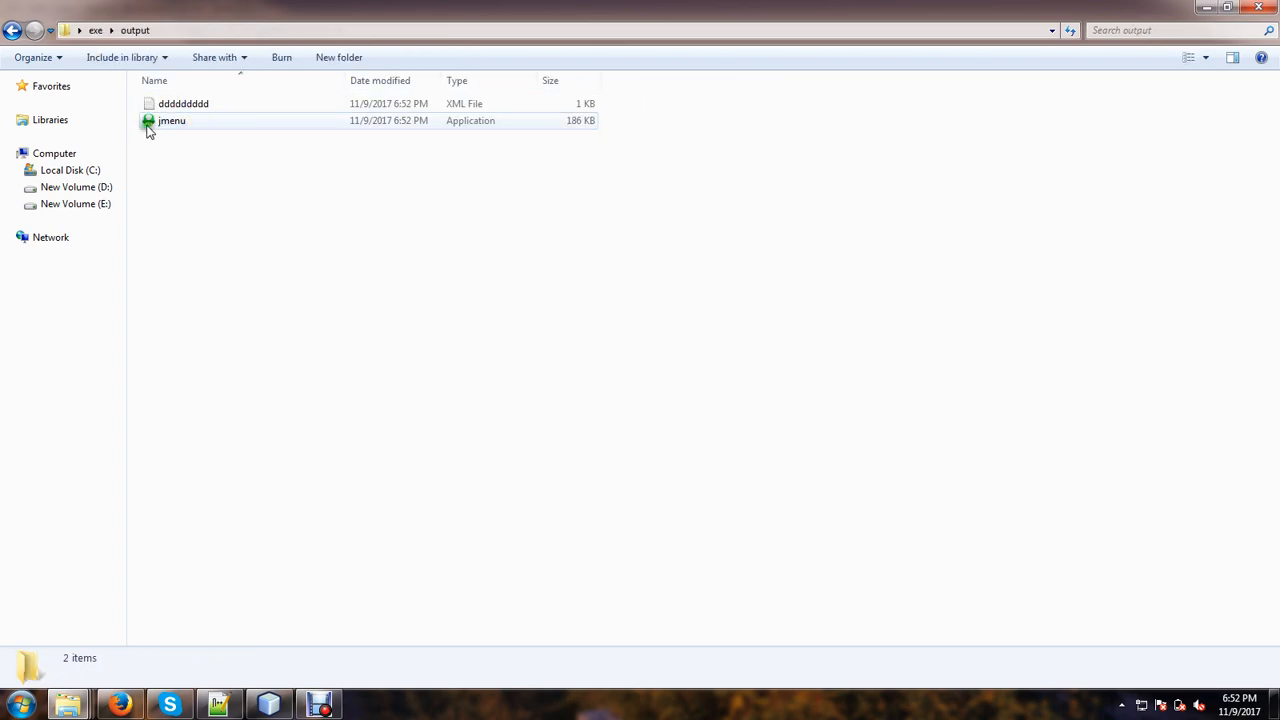
# - Run the built jmenu application, test its Page Two, Page Three and Main Page entries, and close it
pyautogui.click(180, 124)
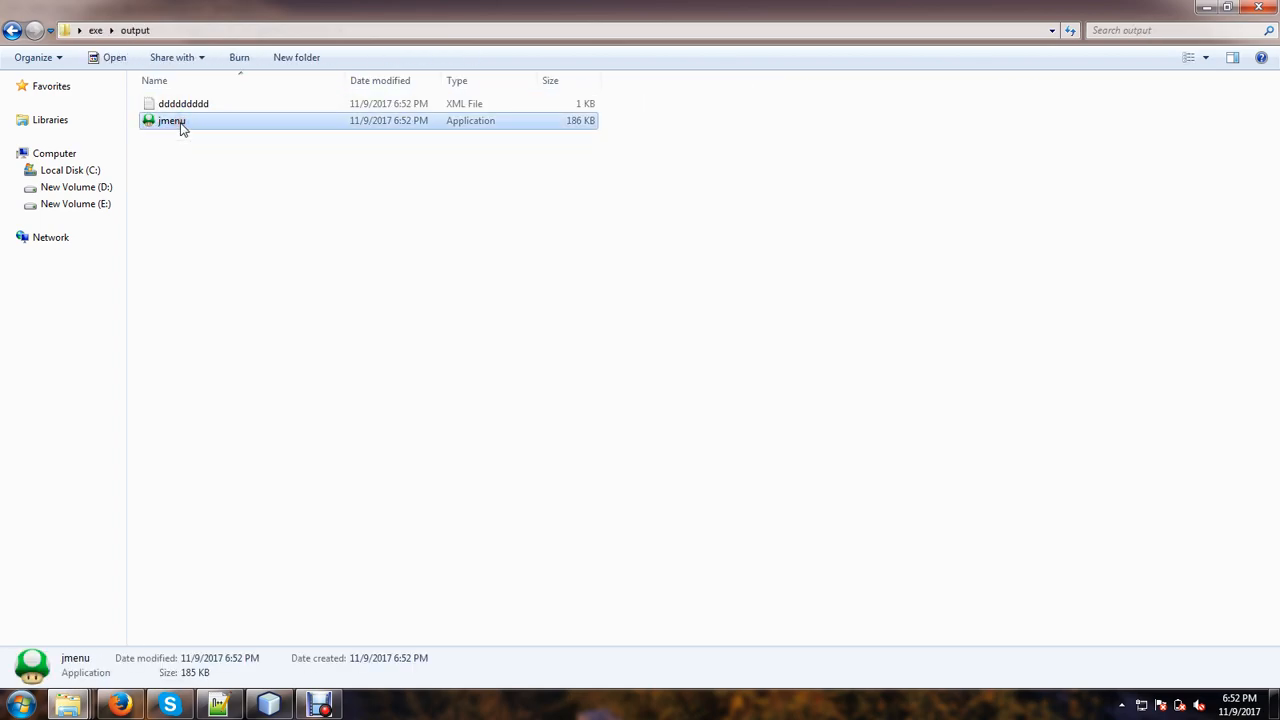
pyautogui.doubleClick(180, 122)
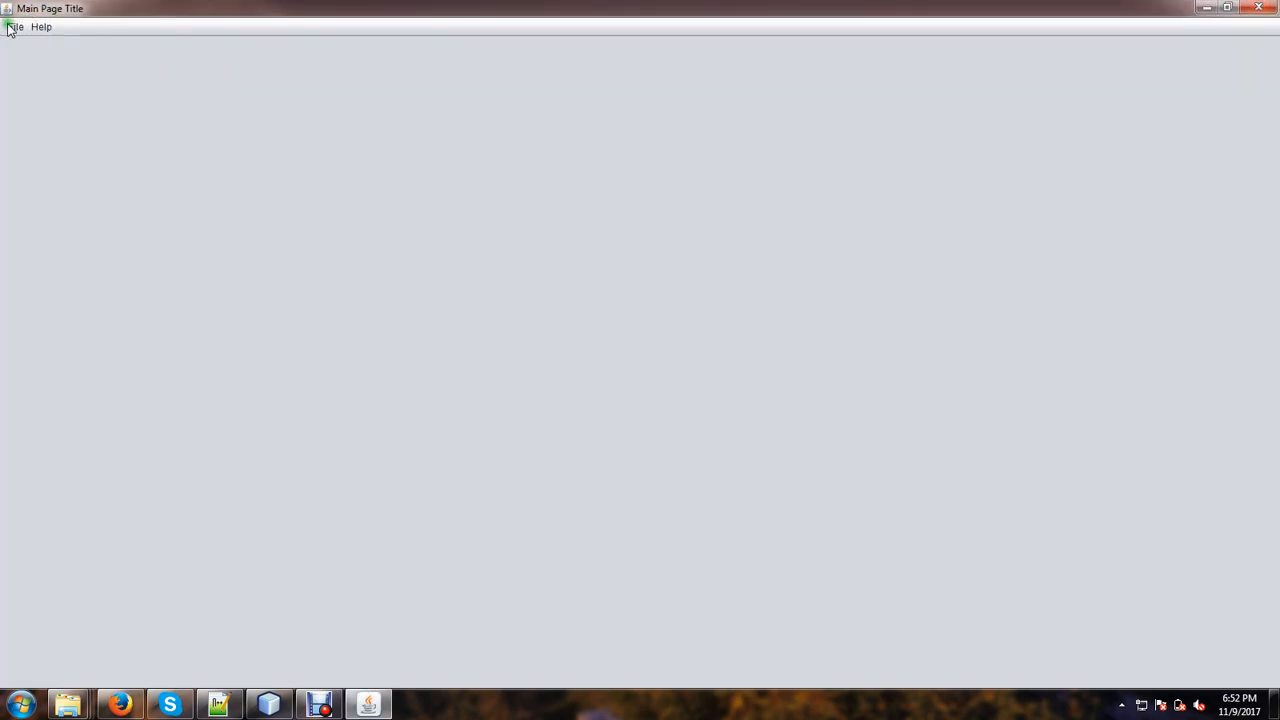
pyautogui.click(10, 28)
pyautogui.click(31, 63)
pyautogui.click(16, 28)
pyautogui.click(31, 85)
pyautogui.click(17, 28)
pyautogui.click(38, 104)
pyautogui.click(1258, 8)
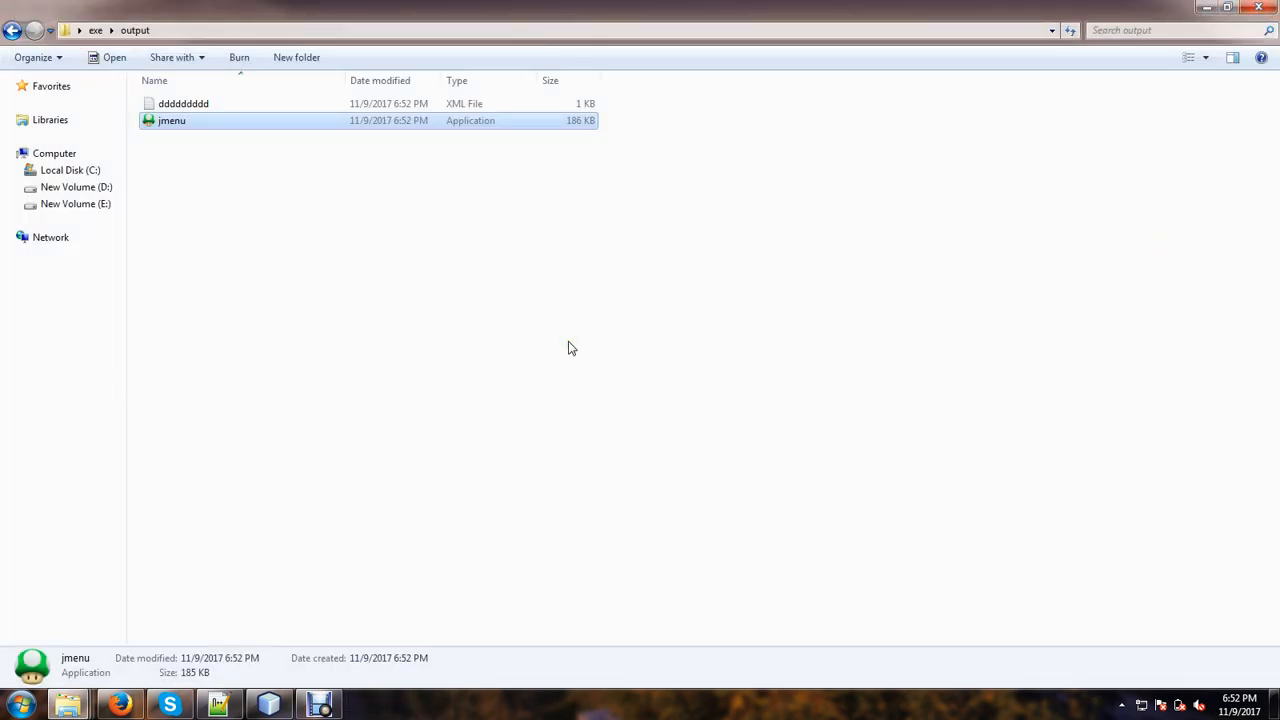
# - Run the JFrameMenu jar from the our Jar file folder, test Page Three, Main Page and Page One, and close it
pyautogui.click(12, 30)
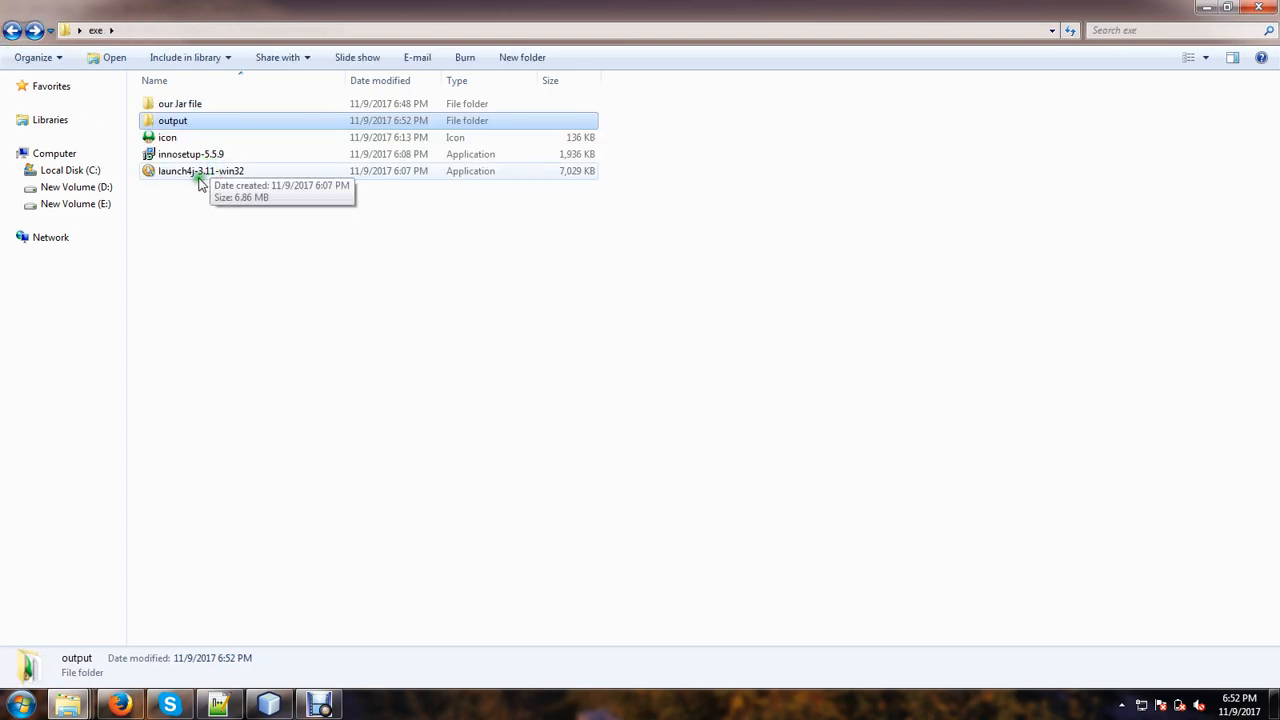
pyautogui.doubleClick(178, 104)
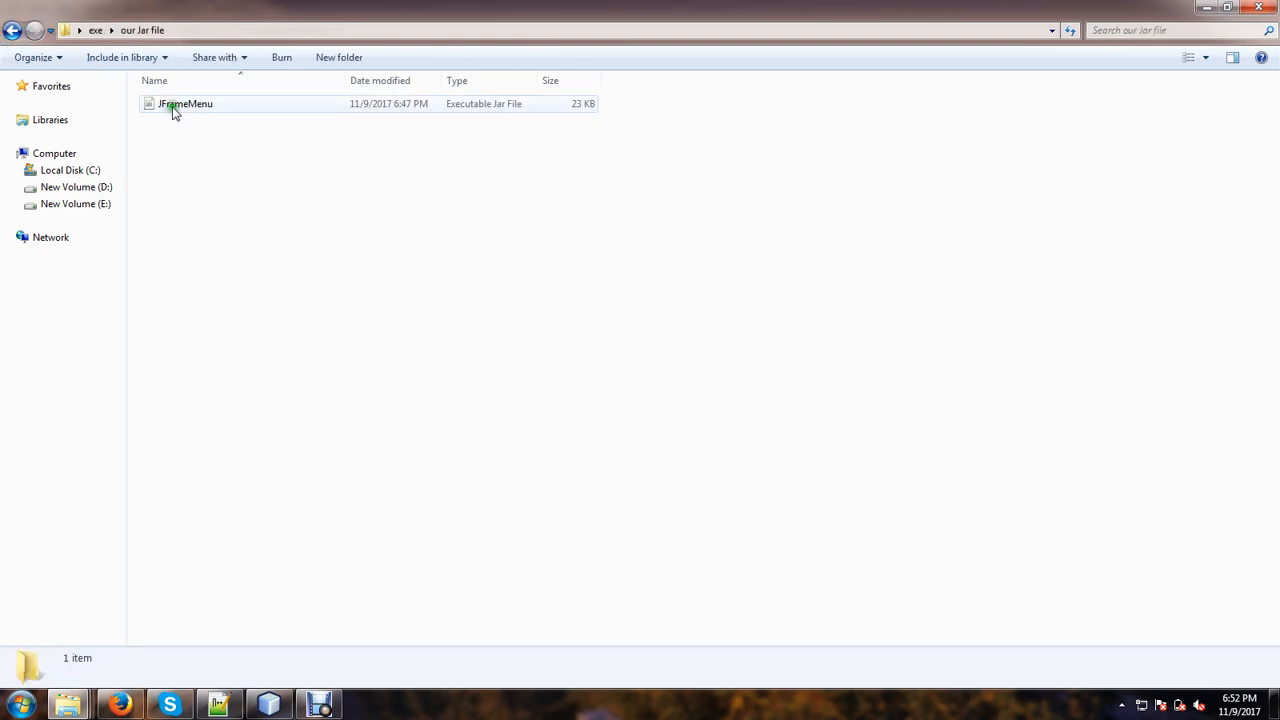
pyautogui.click(175, 108)
pyautogui.doubleClick(175, 108)
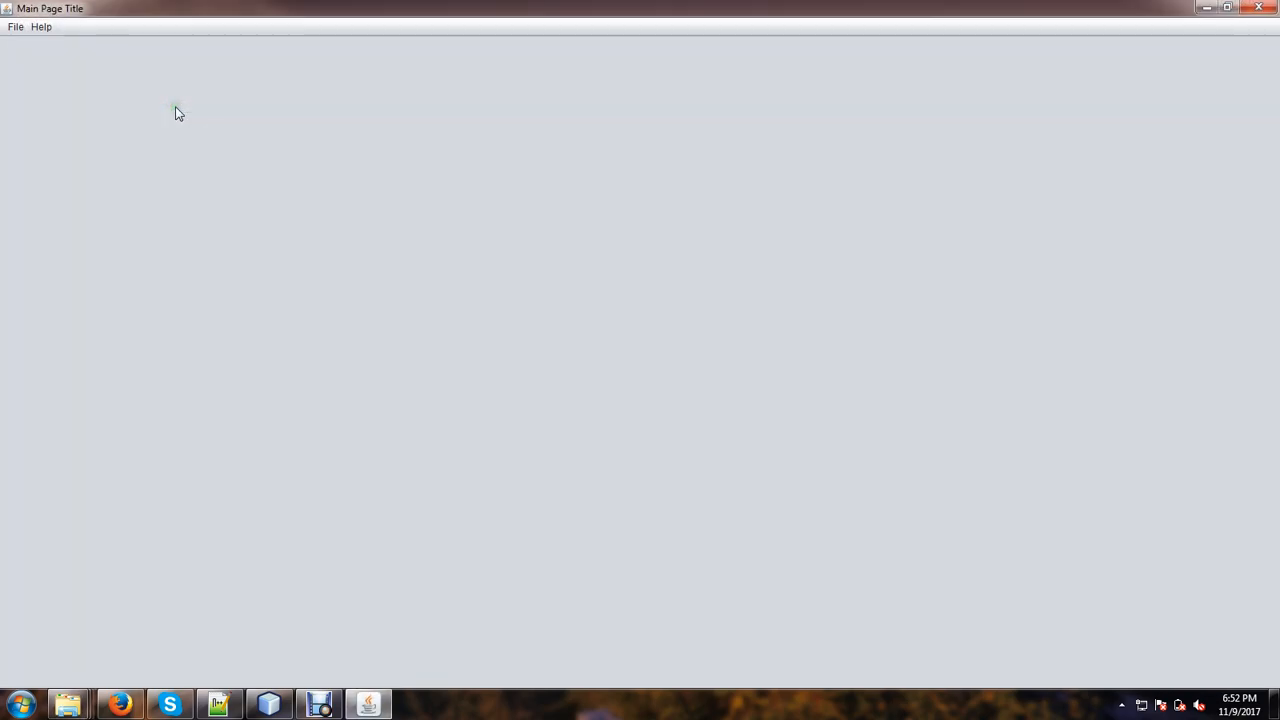
pyautogui.click(16, 27)
pyautogui.click(32, 87)
pyautogui.click(16, 27)
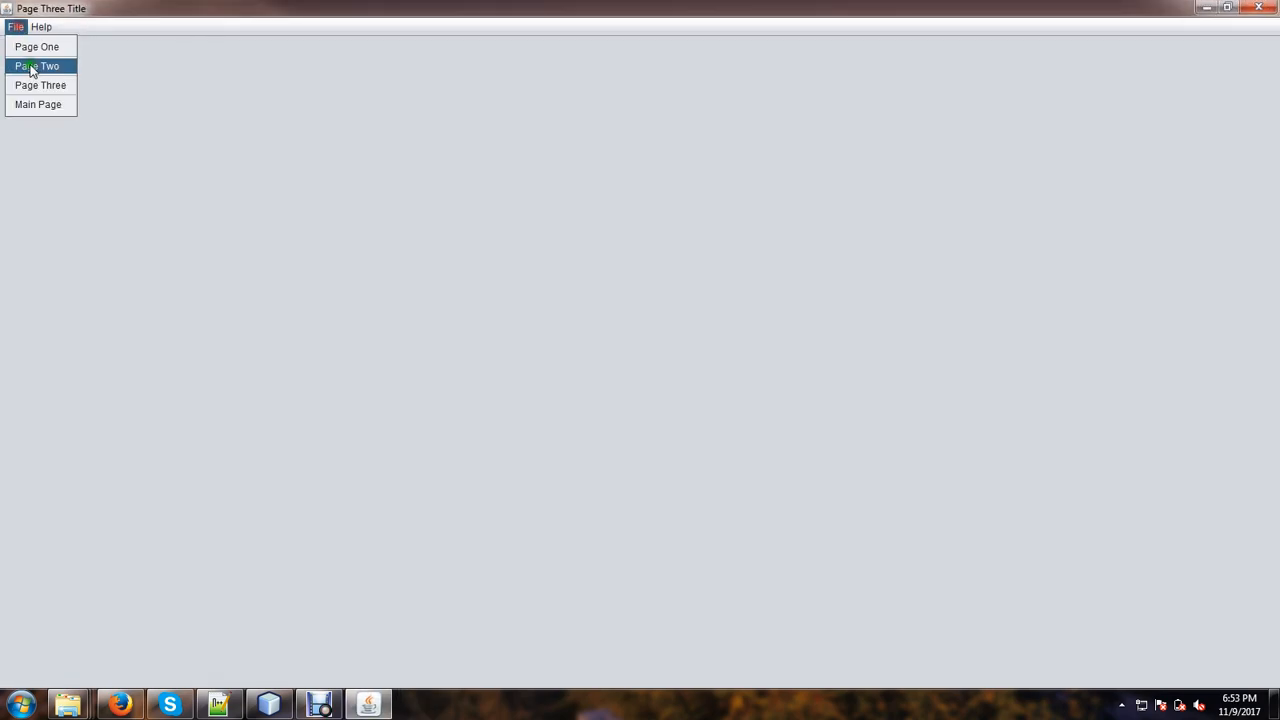
pyautogui.click(35, 104)
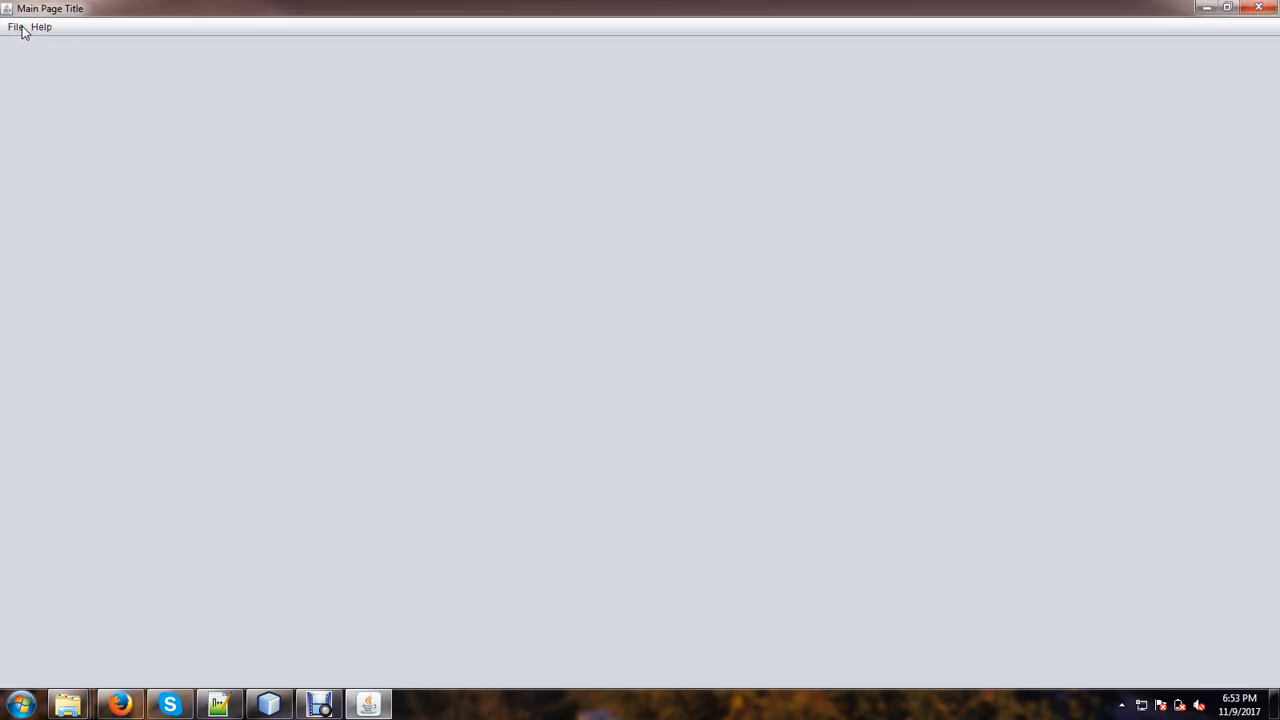
pyautogui.click(16, 27)
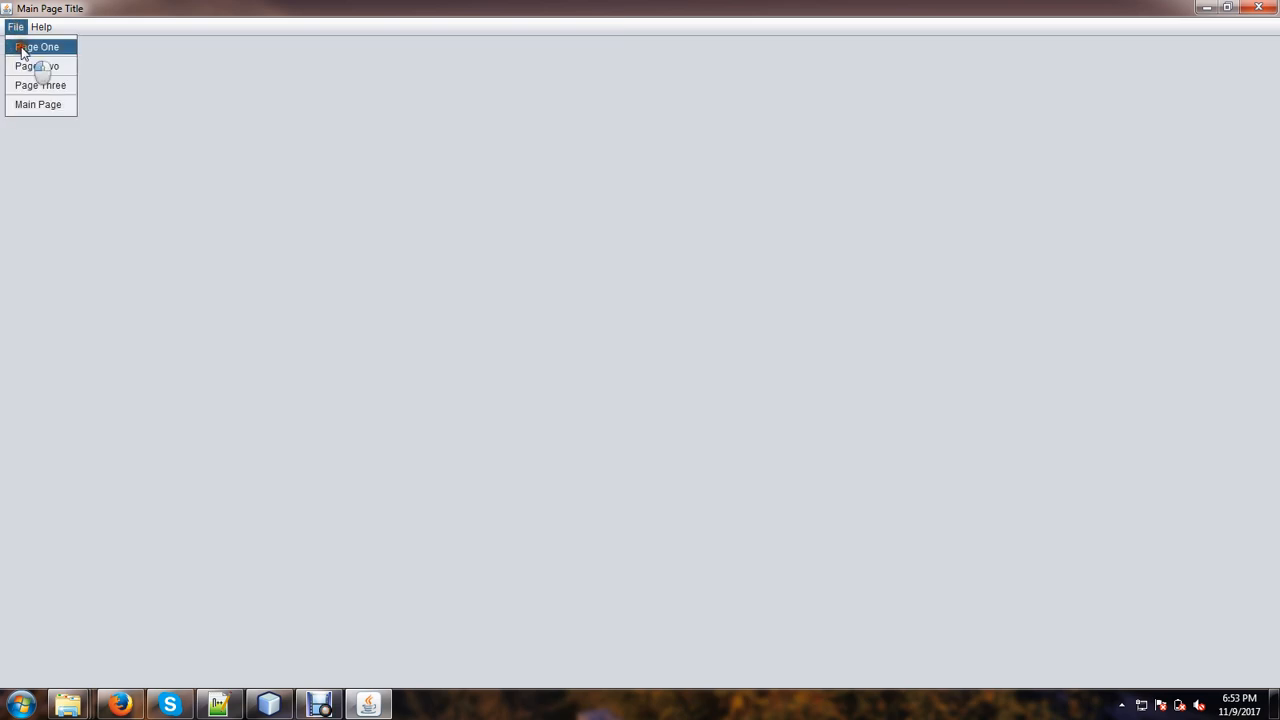
pyautogui.click(23, 47)
pyautogui.click(1256, 10)
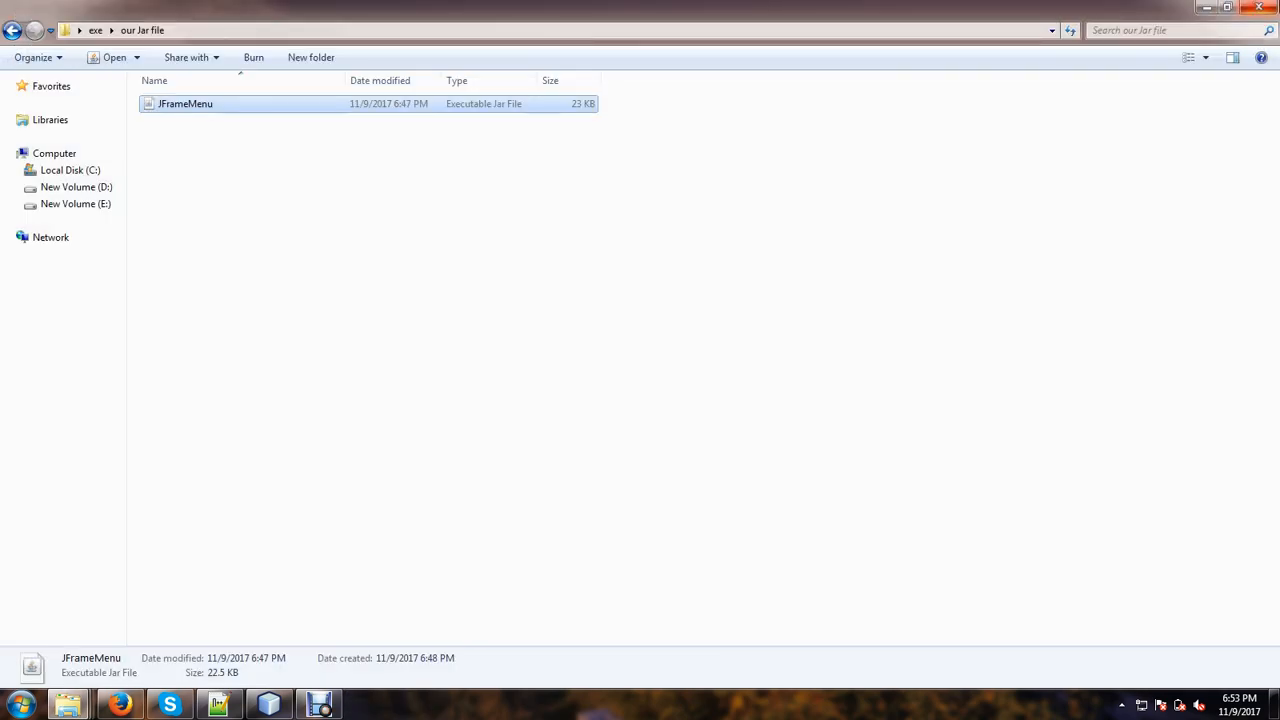
# - Switch to Notepad++ and review the Launch4j step and the innosetup download step in the exe-bulild.txt notes
pyautogui.click(12, 31)
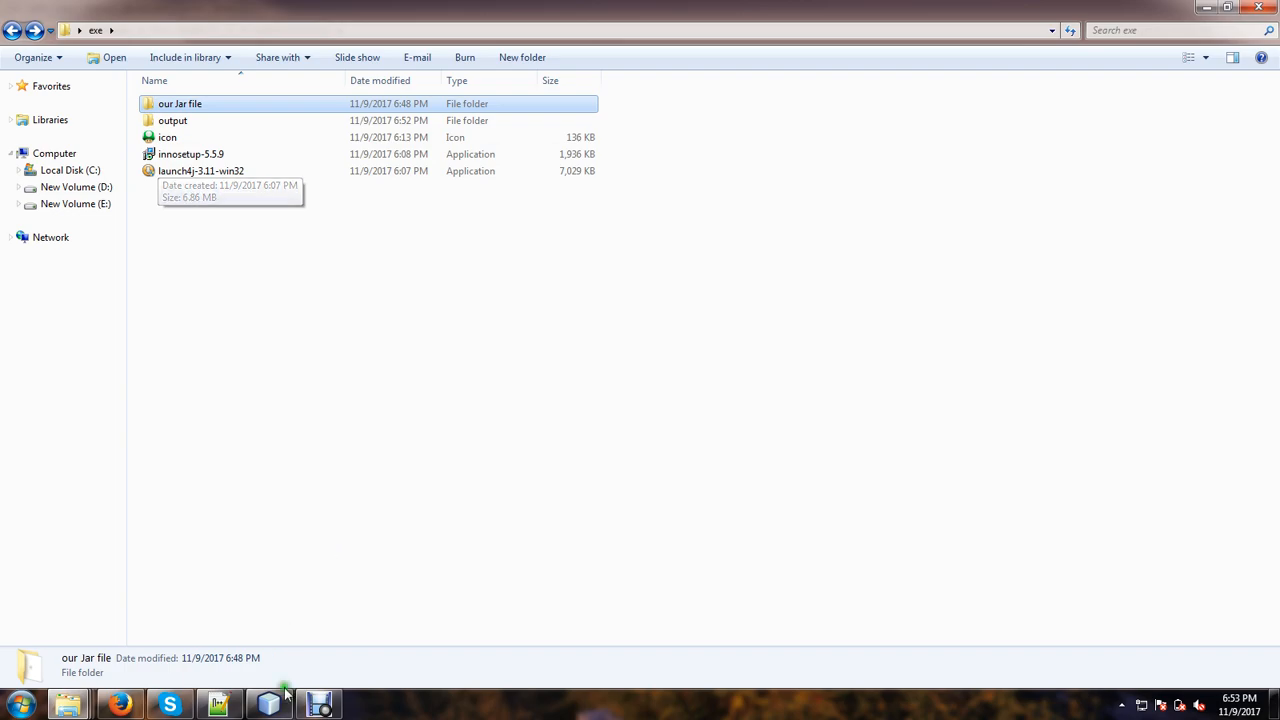
pyautogui.click(218, 705)
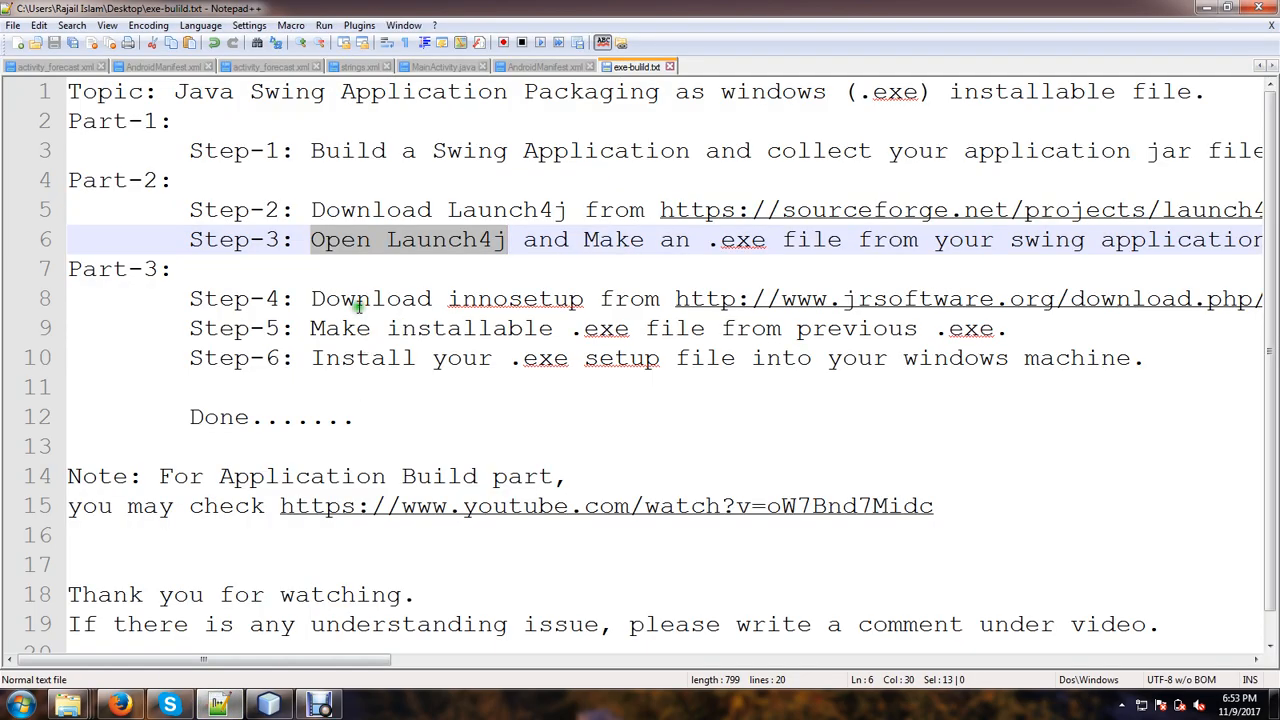
pyautogui.click(503, 268)
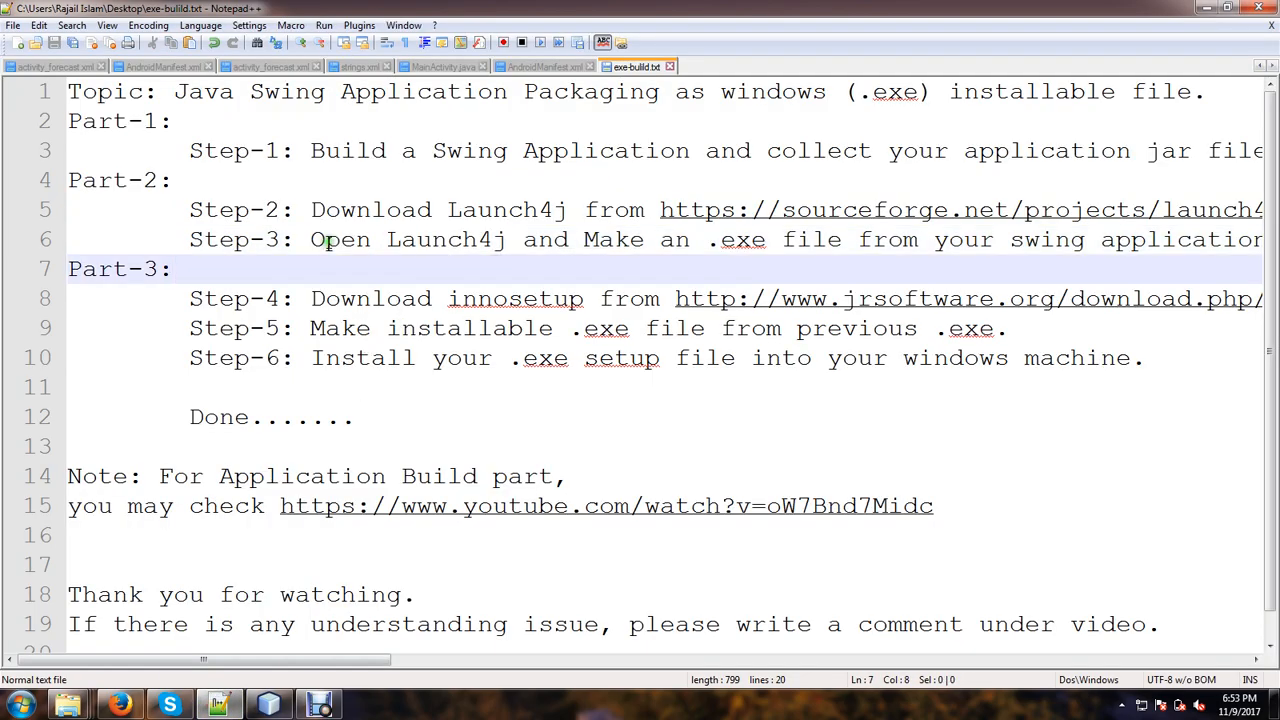
pyautogui.click(479, 240)
pyautogui.moveTo(600, 240); pyautogui.dragTo(1240, 243)
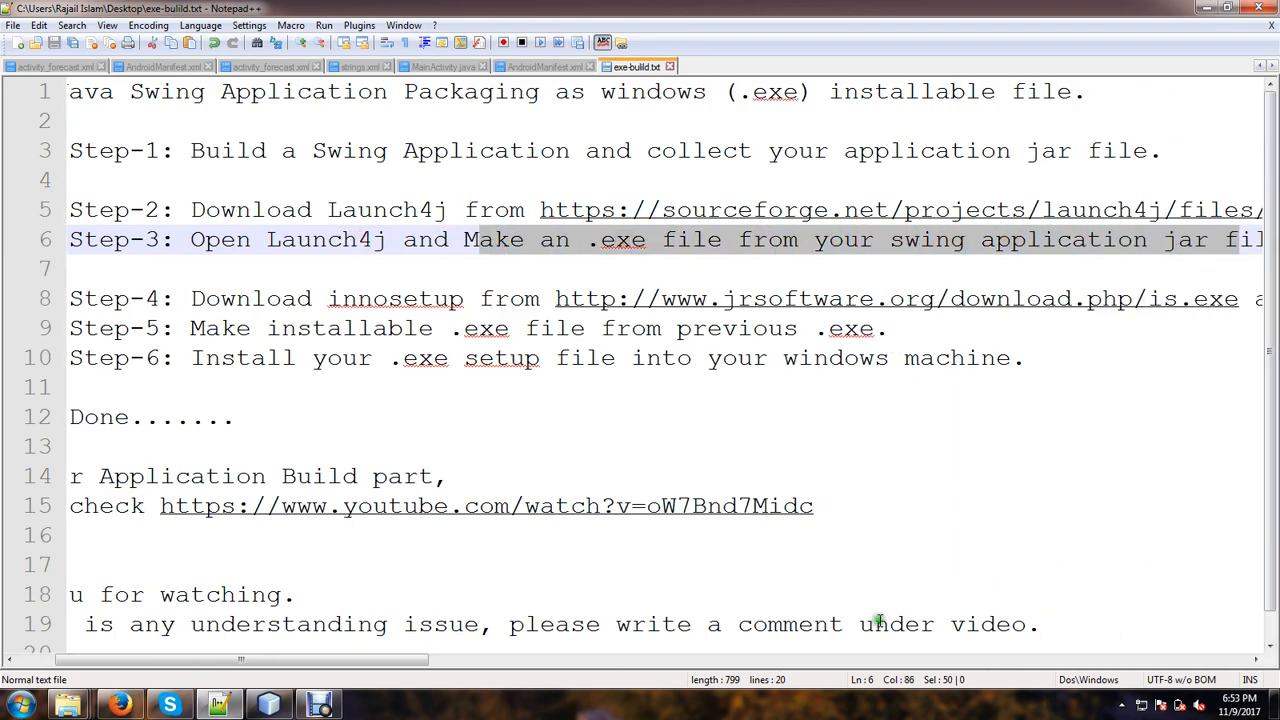
pyautogui.moveTo(300, 660); pyautogui.dragTo(224, 658)
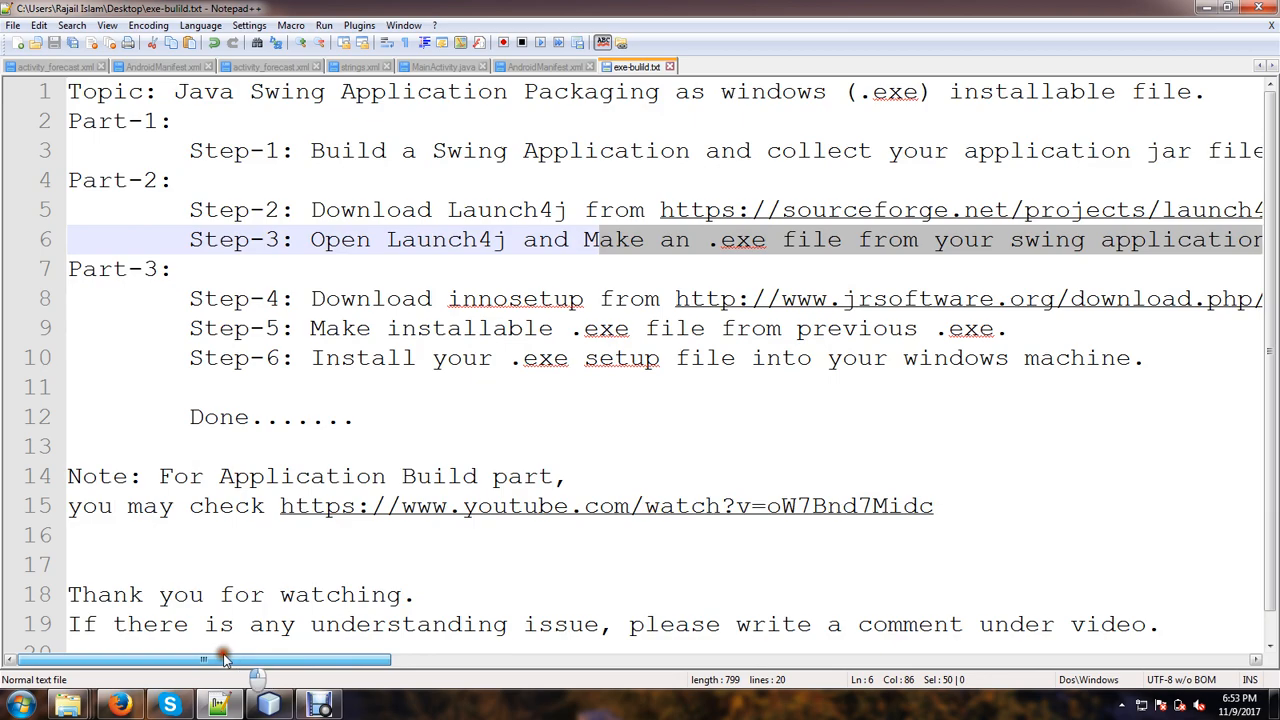
pyautogui.click(202, 265)
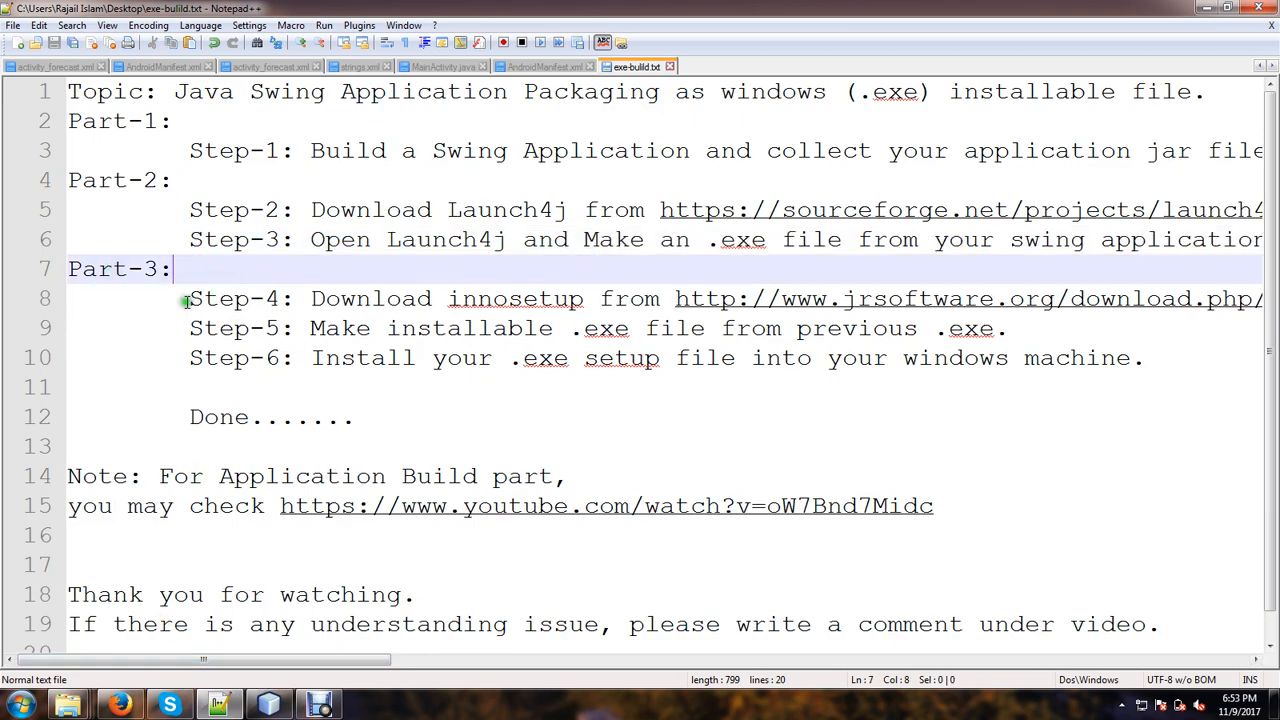
pyautogui.moveTo(187, 298); pyautogui.dragTo(280, 298)
pyautogui.click(548, 300)
pyautogui.doubleClick(548, 300)
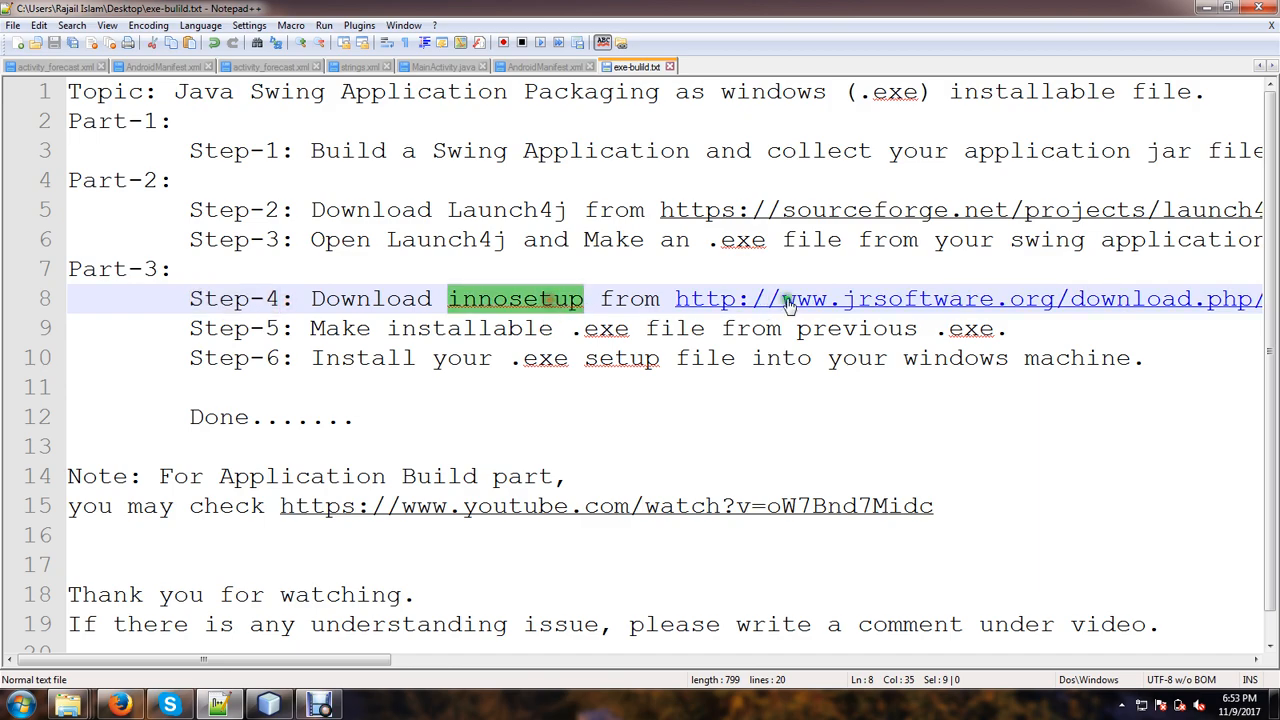
pyautogui.moveTo(675, 300); pyautogui.dragTo(1040, 298)
pyautogui.hotkey('ctrl', 'c')
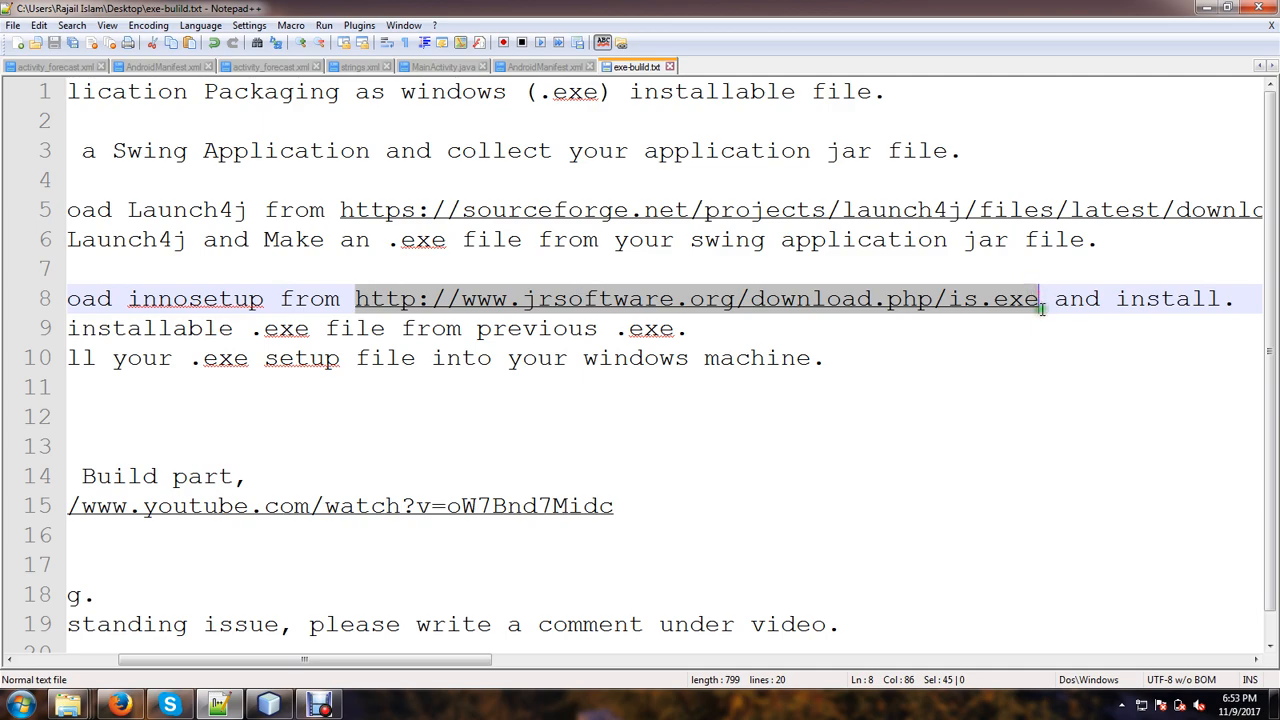
pyautogui.click(119, 705)
pyautogui.click(363, 58)
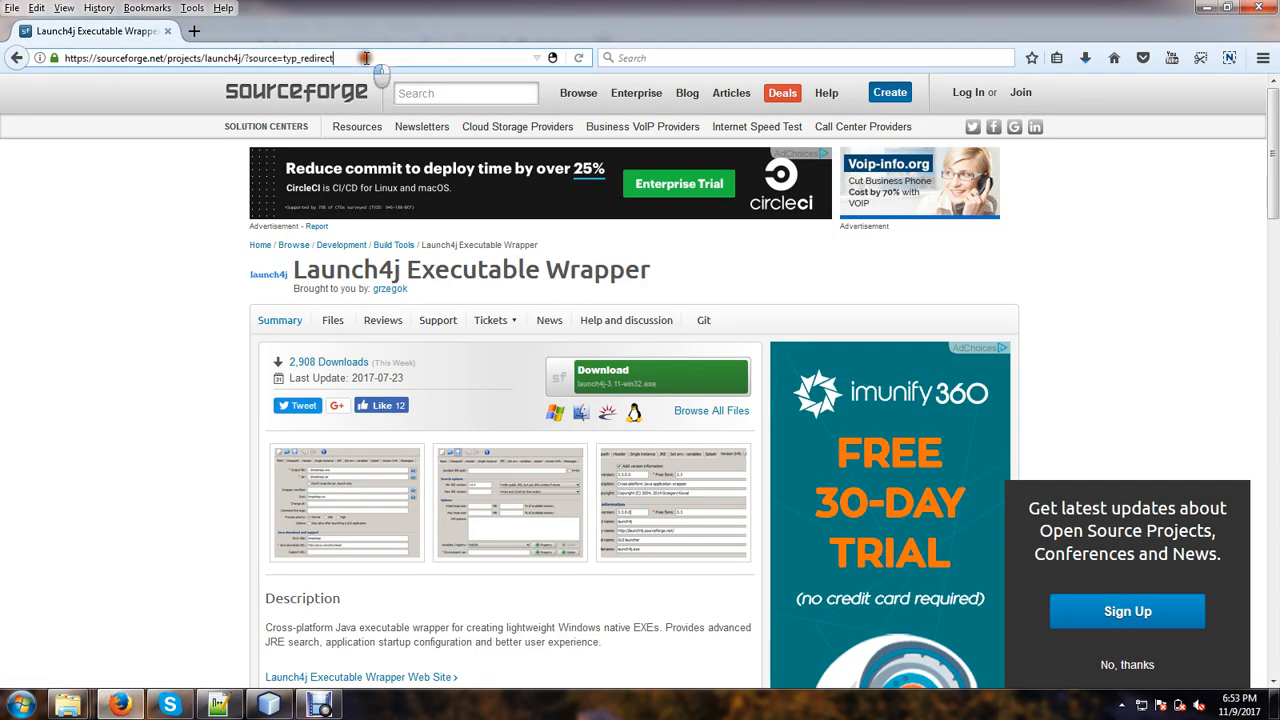
pyautogui.hotkey('ctrl', 'v')
pyautogui.press('Return')
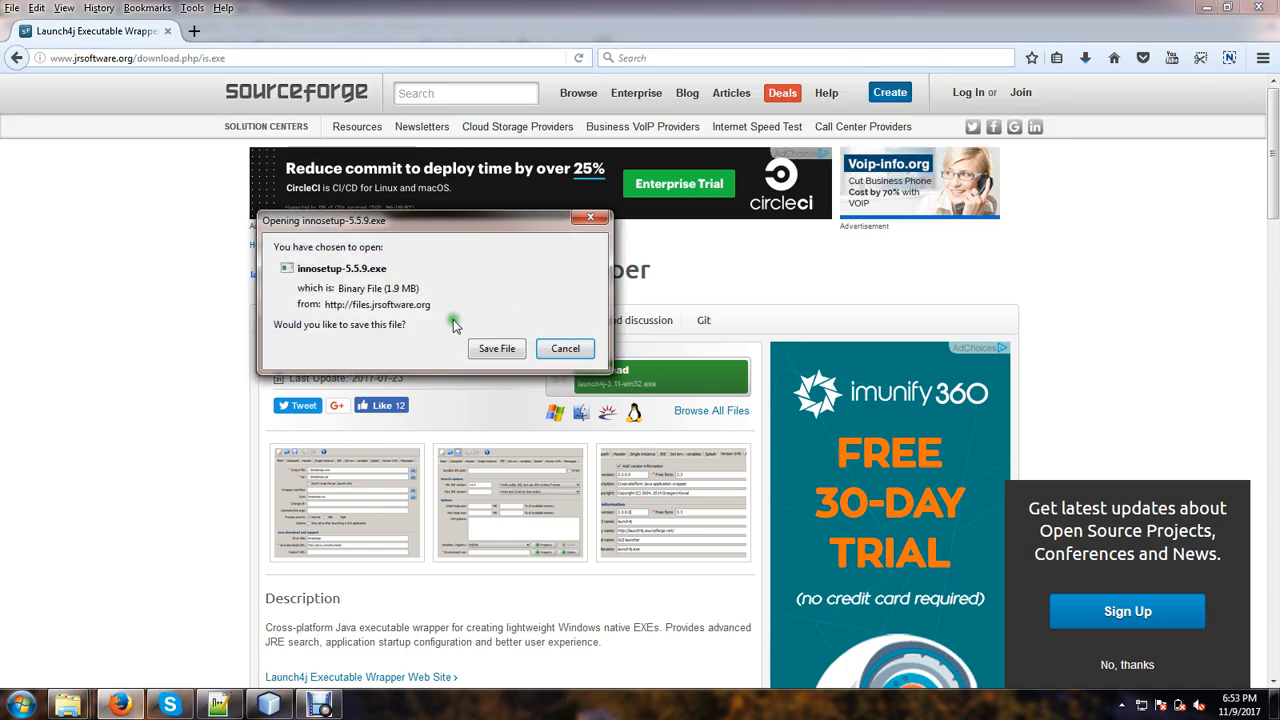
pyautogui.click(494, 346)
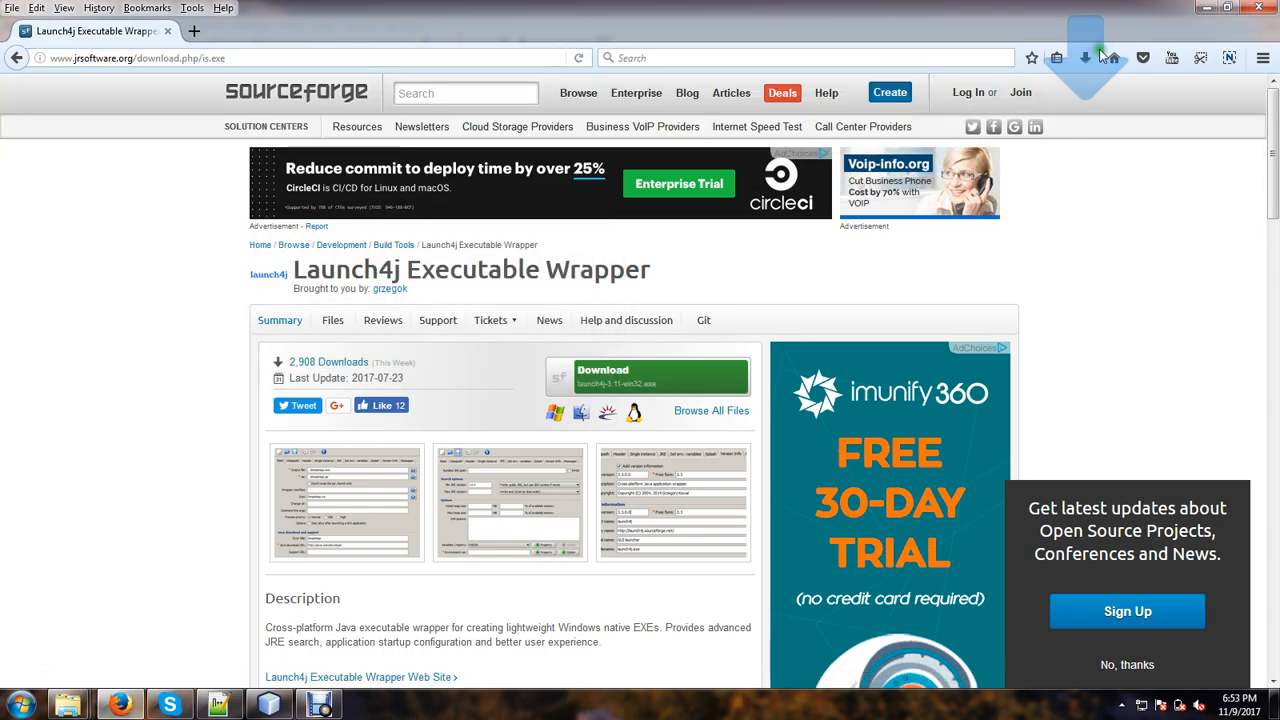
# - Run the downloaded innosetup-5.5.9.exe with English as the setup language and accept the license agreement
pyautogui.click(886, 94)
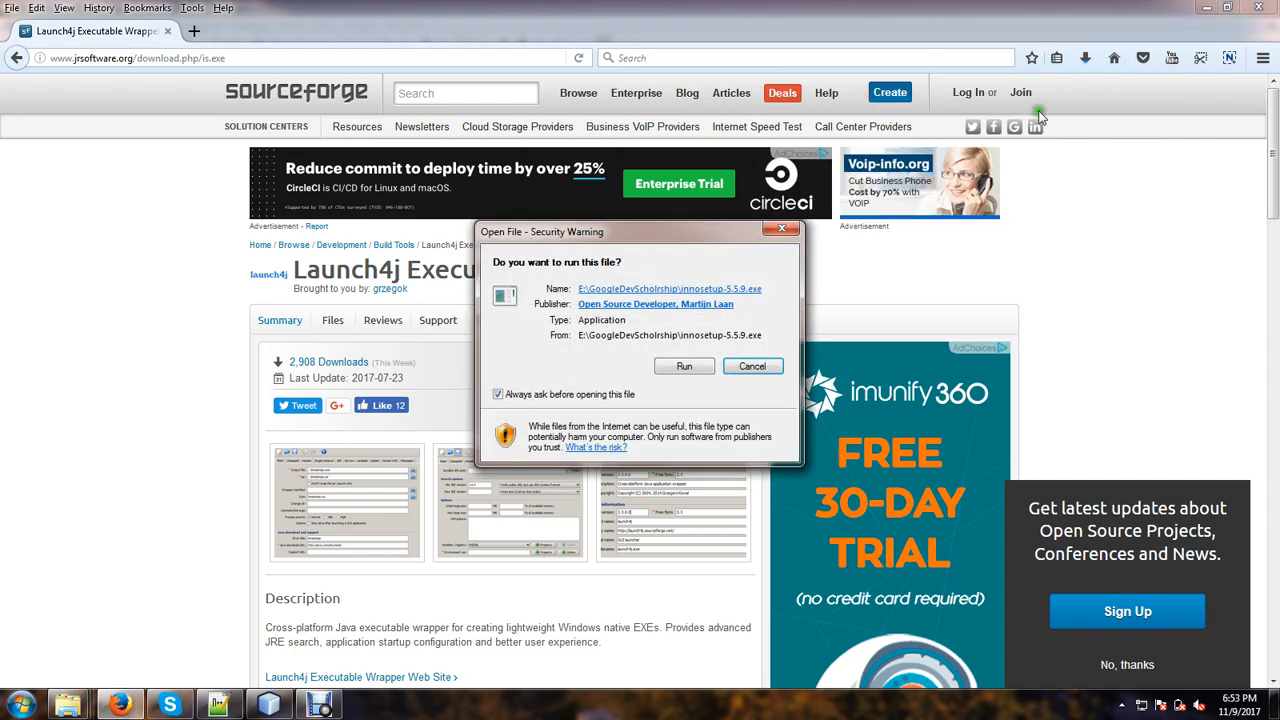
pyautogui.click(695, 368)
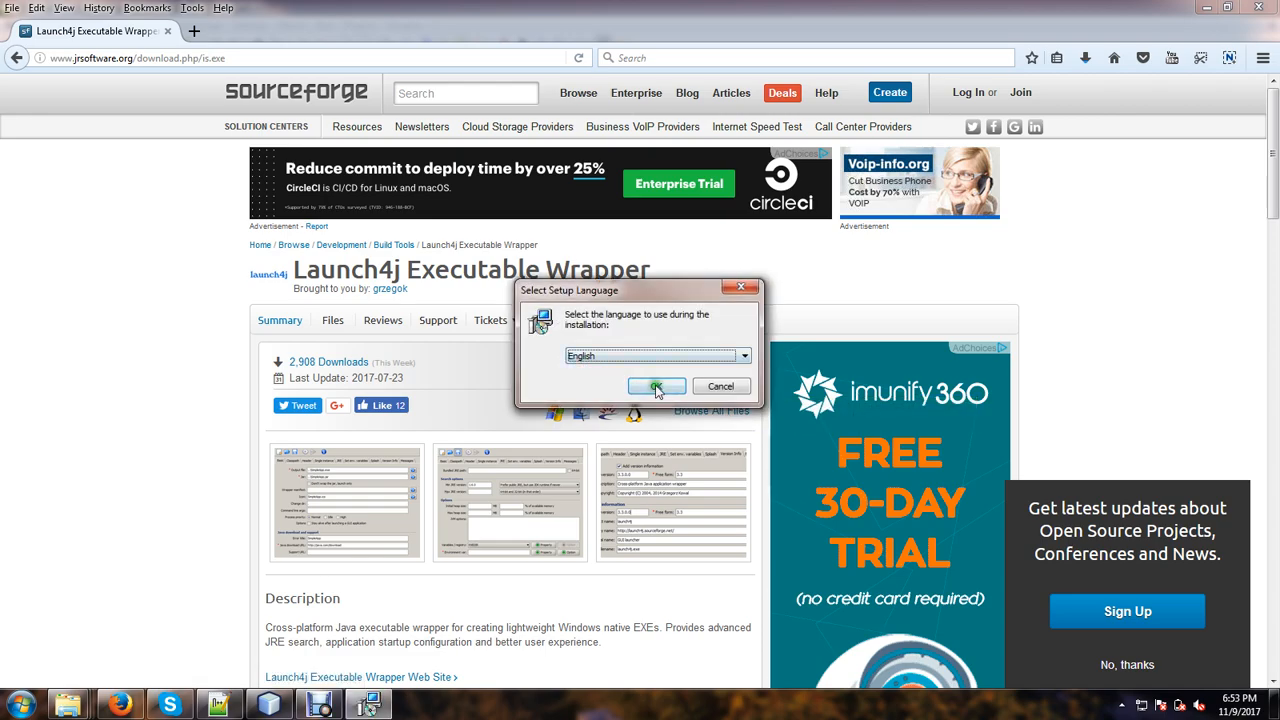
pyautogui.click(655, 387)
pyautogui.click(545, 430)
pyautogui.click(730, 478)
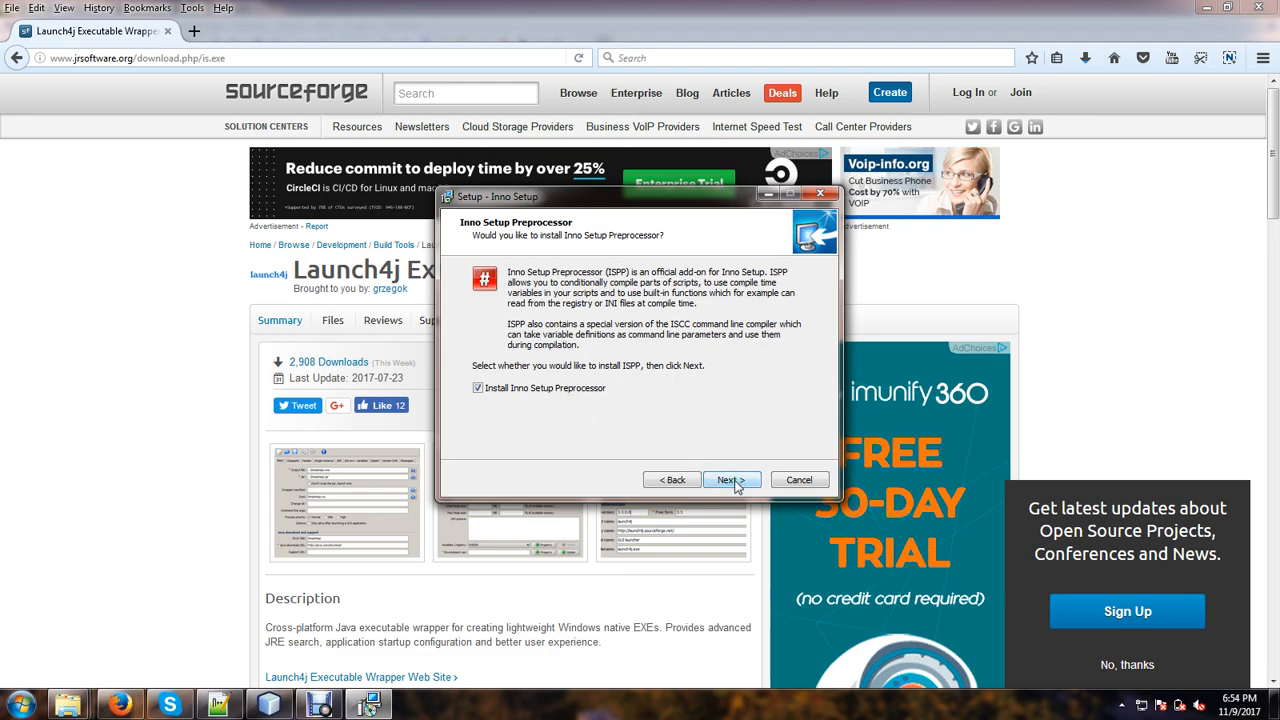
# - Install Inno Setup with the Inno Setup Preprocessor, a desktop shortcut and the .iss file association
pyautogui.click(731, 480)
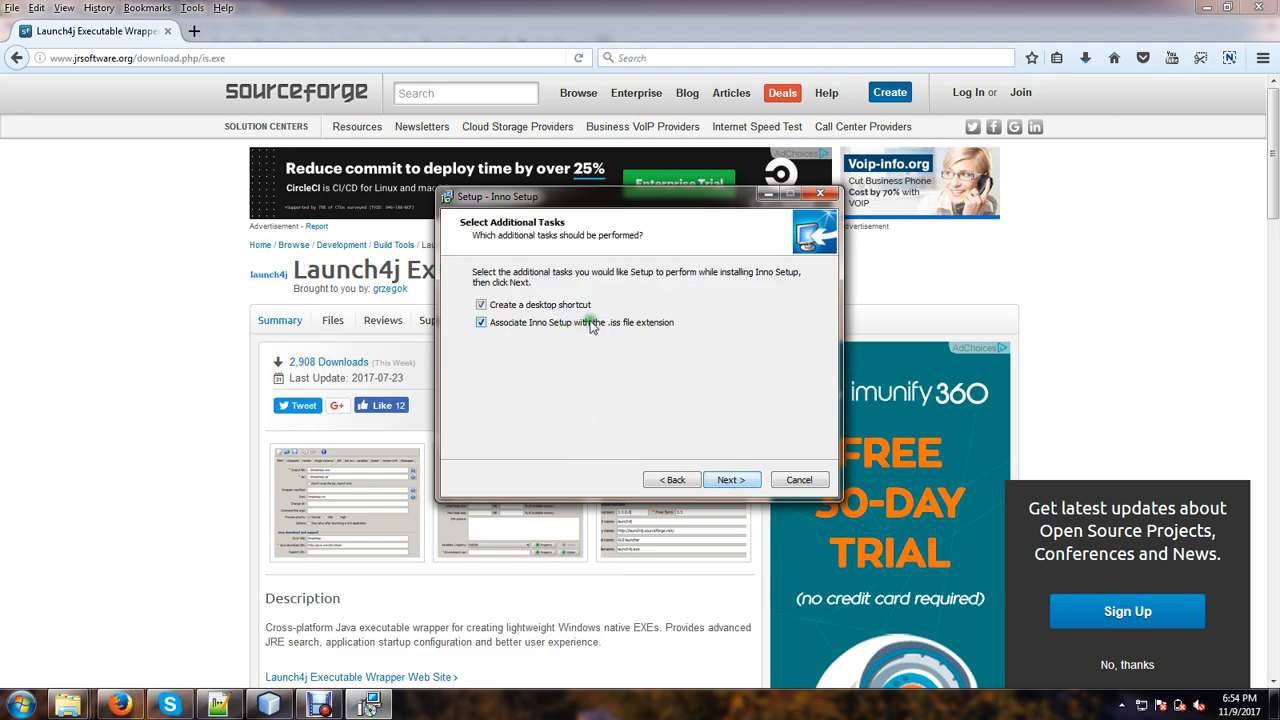
pyautogui.click(741, 481)
pyautogui.click(733, 480)
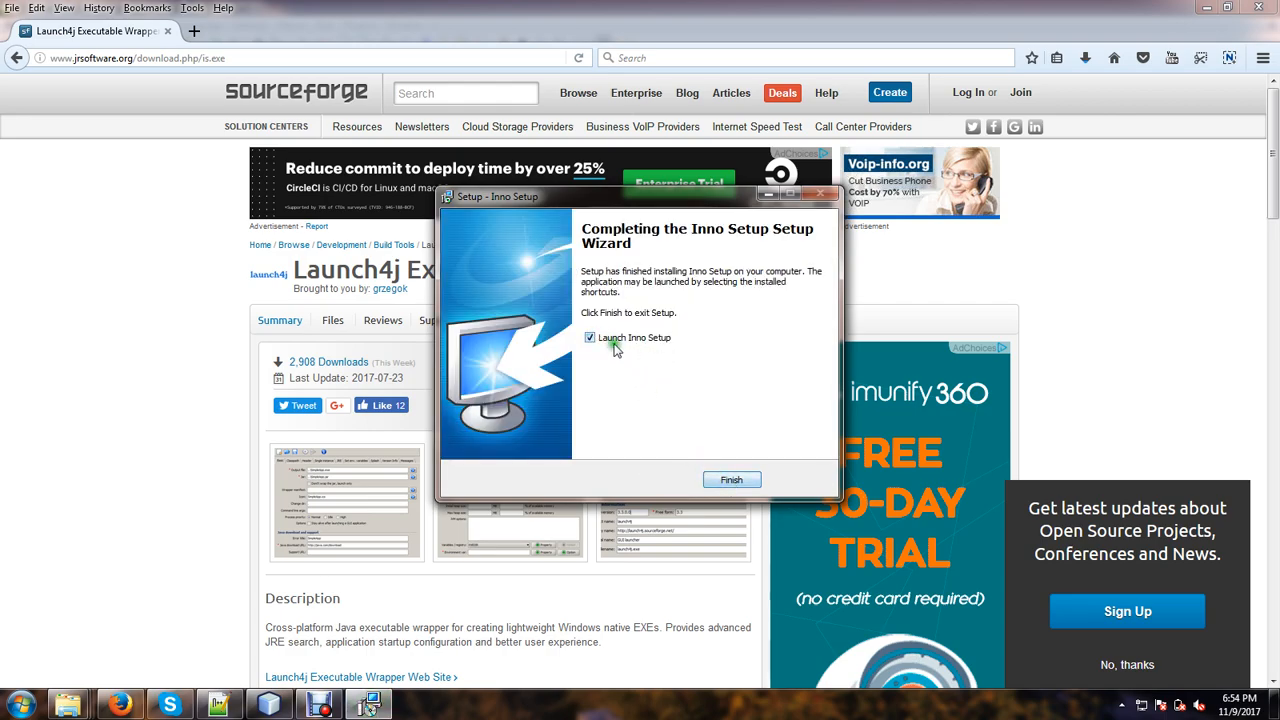
# - Finish the installation with Inno Setup launched, and start a new script with the Script Wizard
pyautogui.click(730, 481)
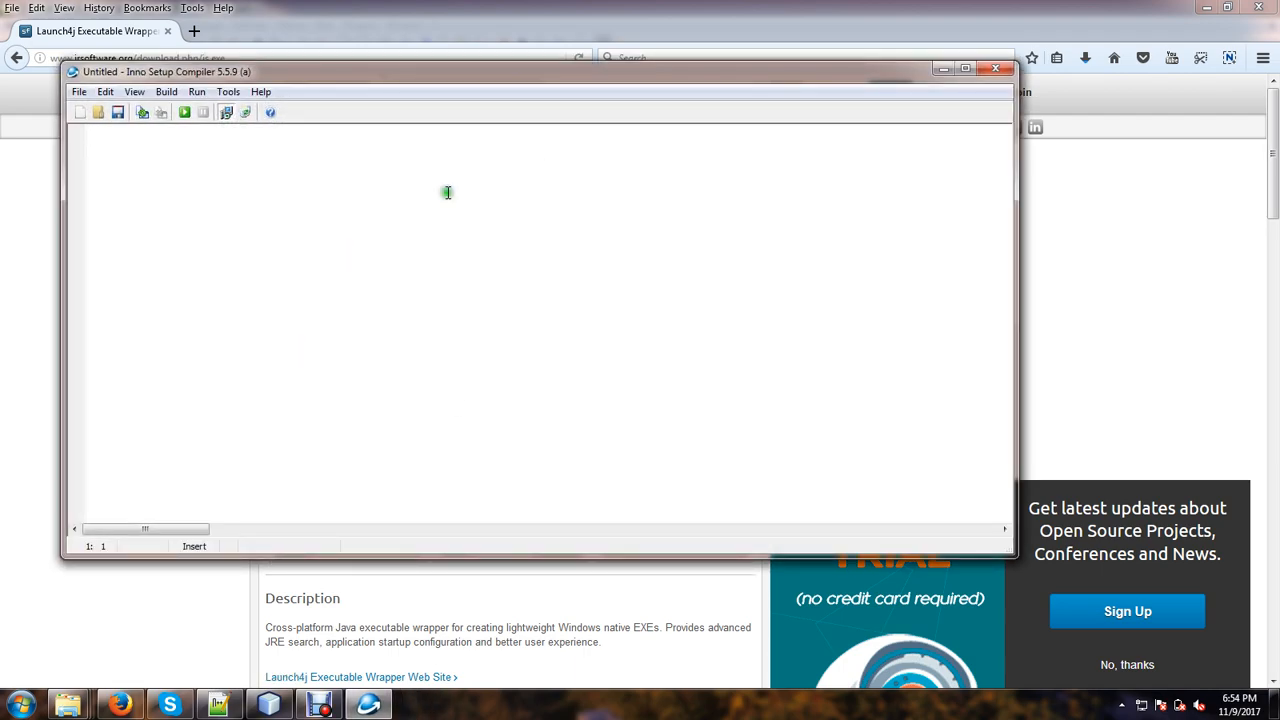
pyautogui.click(79, 113)
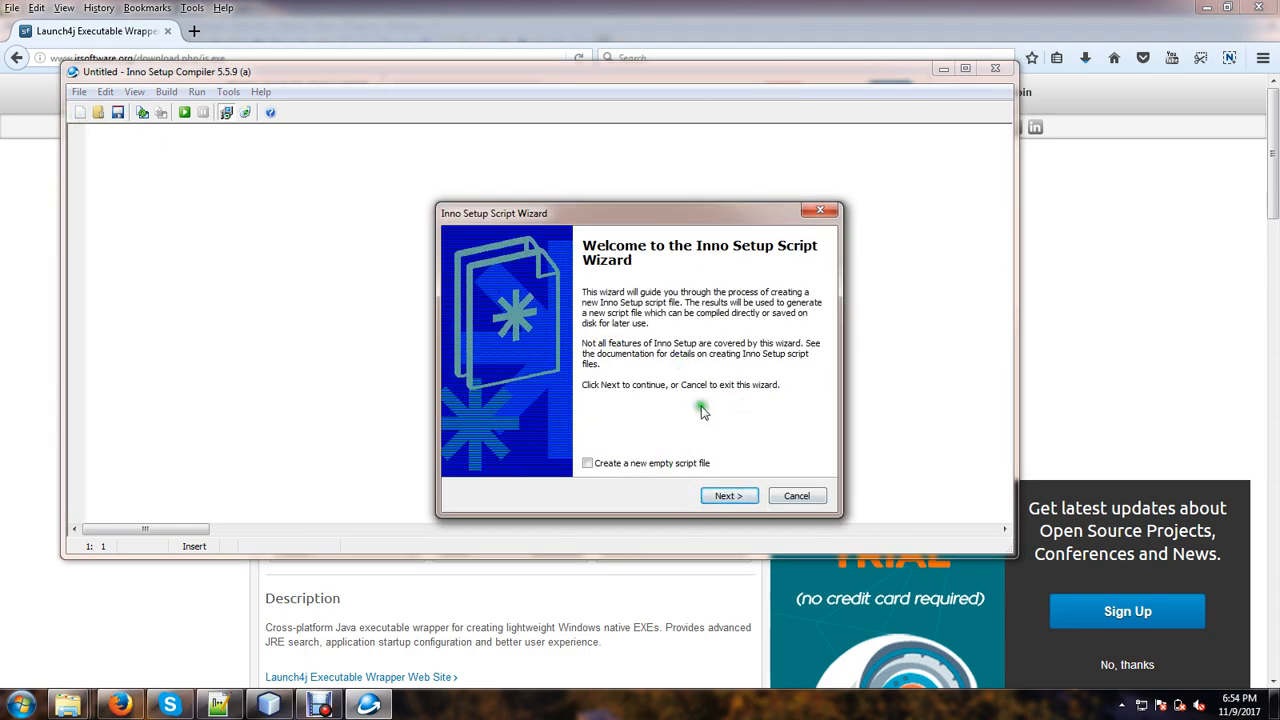
pyautogui.click(729, 495)
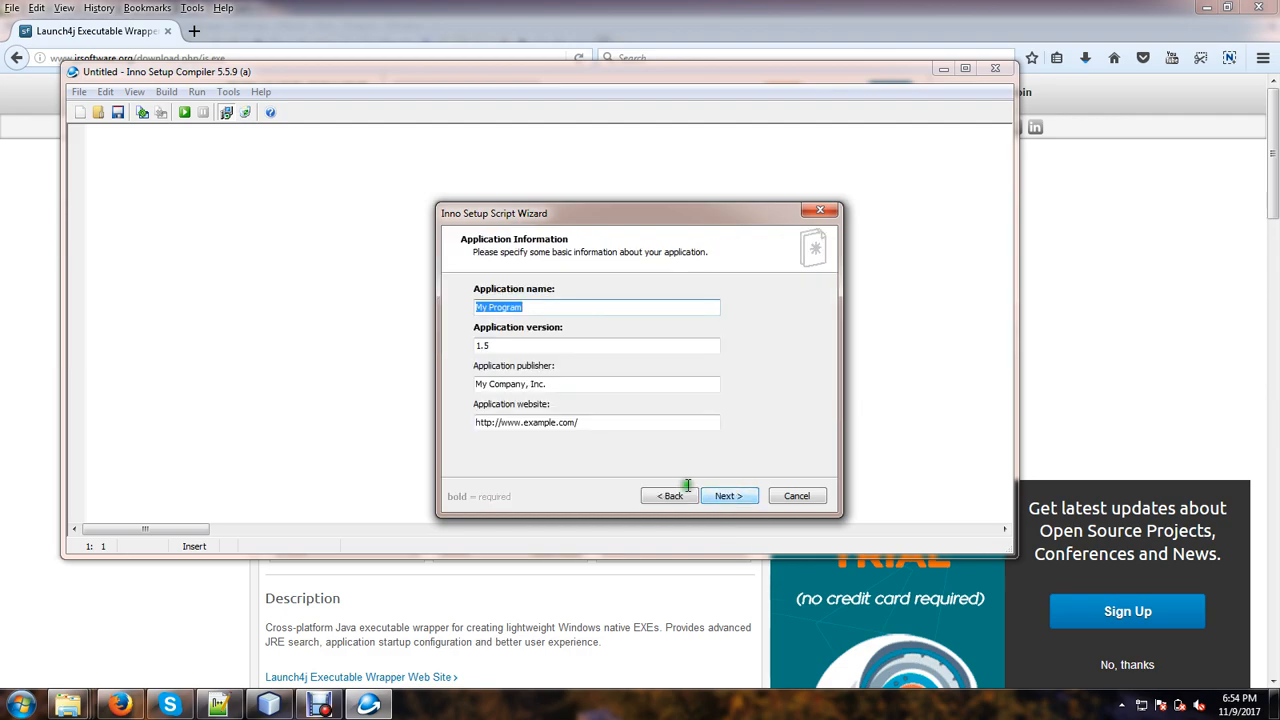
# - Set the application name to Our JMenu App, the version to 1.5.0 and the publisher to CoderBD, Inc
pyautogui.click(538, 308)
pyautogui.moveTo(538, 308); pyautogui.dragTo(440, 310)
pyautogui.write('Our JMenu App')
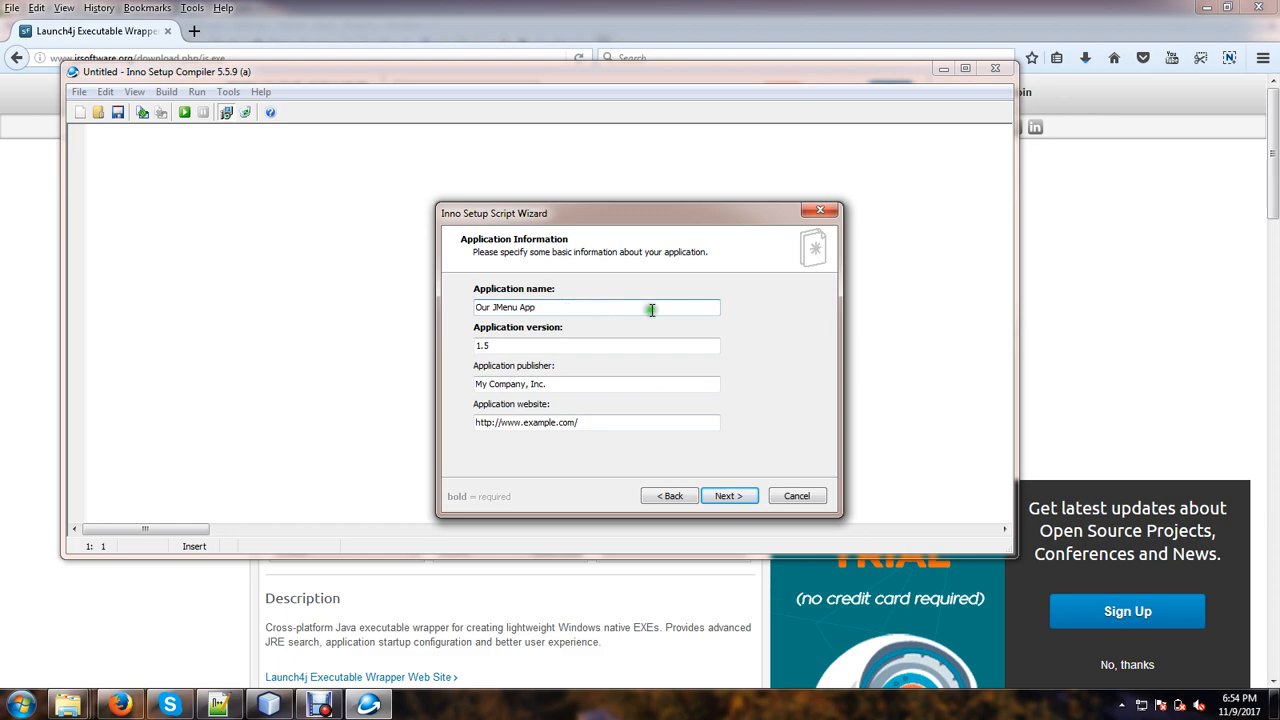
pyautogui.click(505, 343)
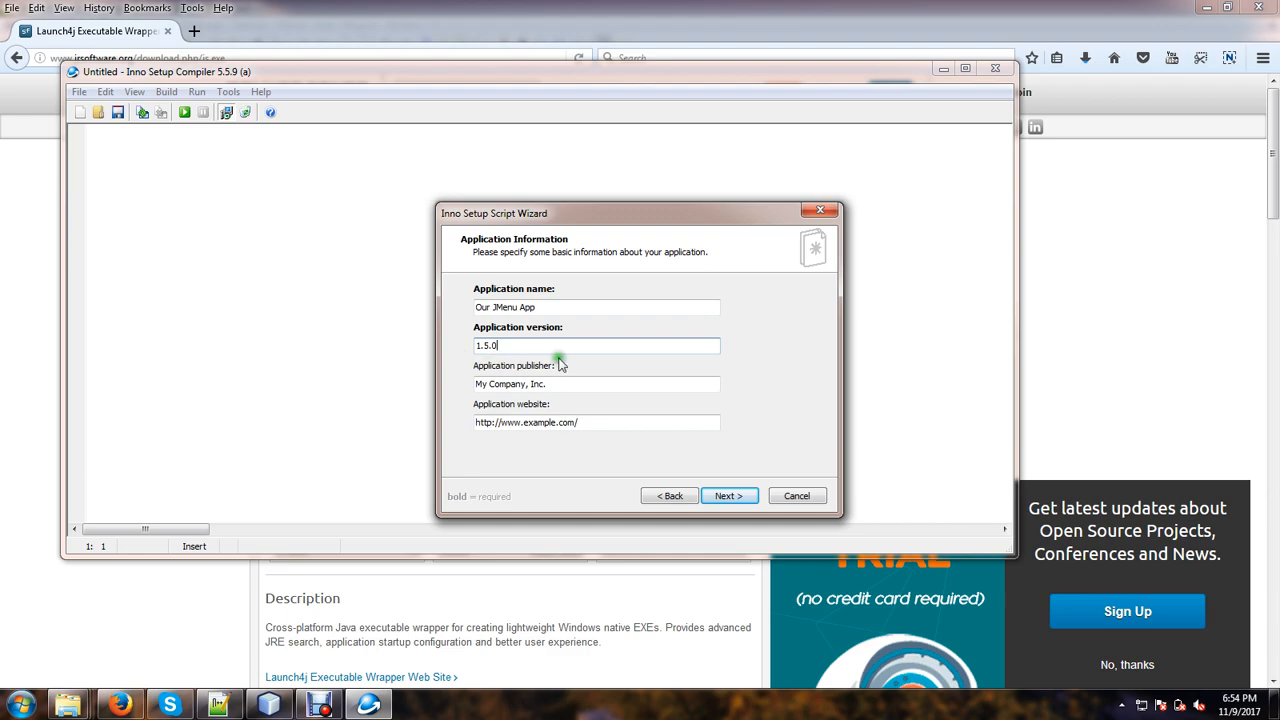
pyautogui.moveTo(522, 384); pyautogui.dragTo(358, 374)
pyautogui.write('Co')
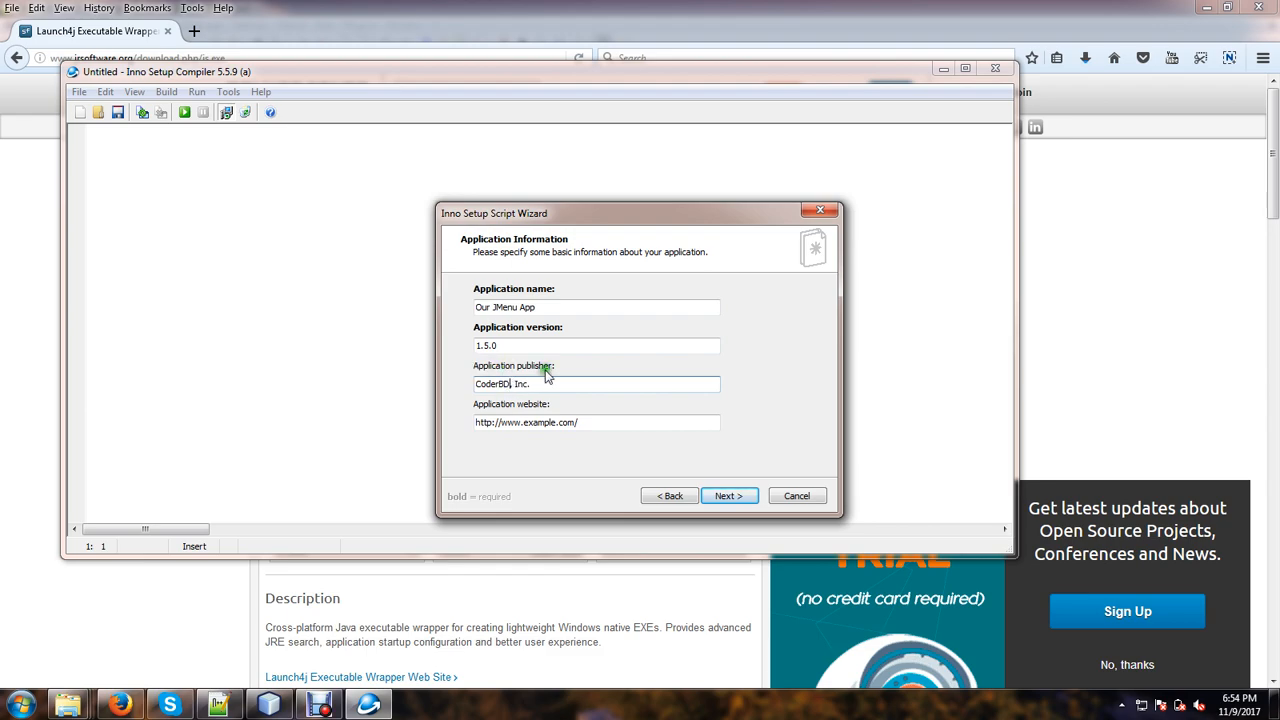
pyautogui.doubleClick(537, 426)
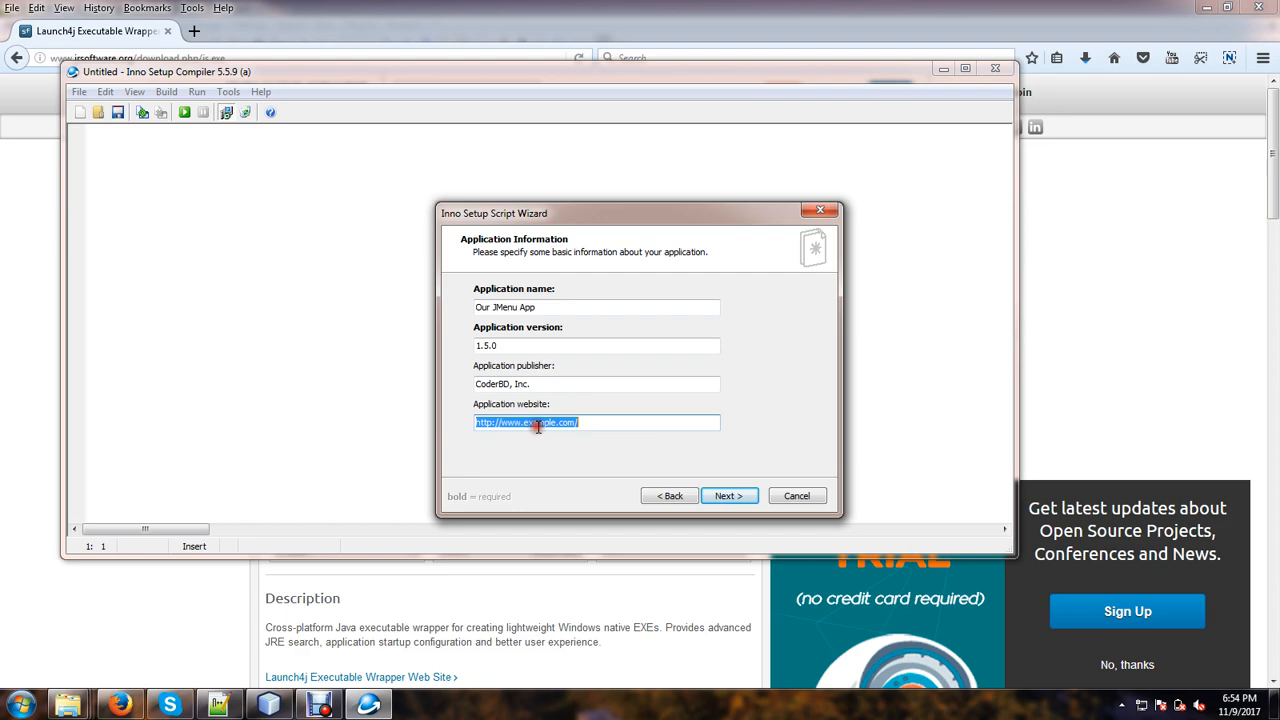
pyautogui.click(615, 422)
pyautogui.click(556, 421)
pyautogui.moveTo(556, 421); pyautogui.dragTo(524, 416)
pyautogui.write('coderbd')
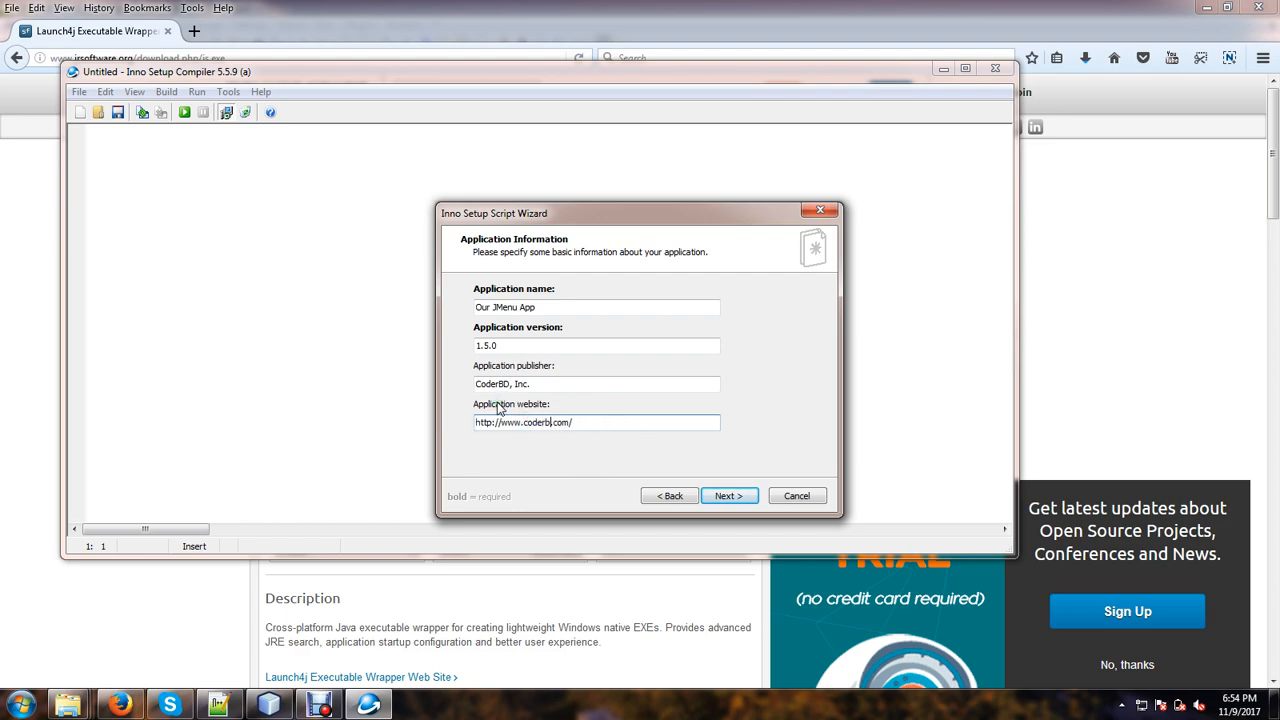
pyautogui.click(725, 497)
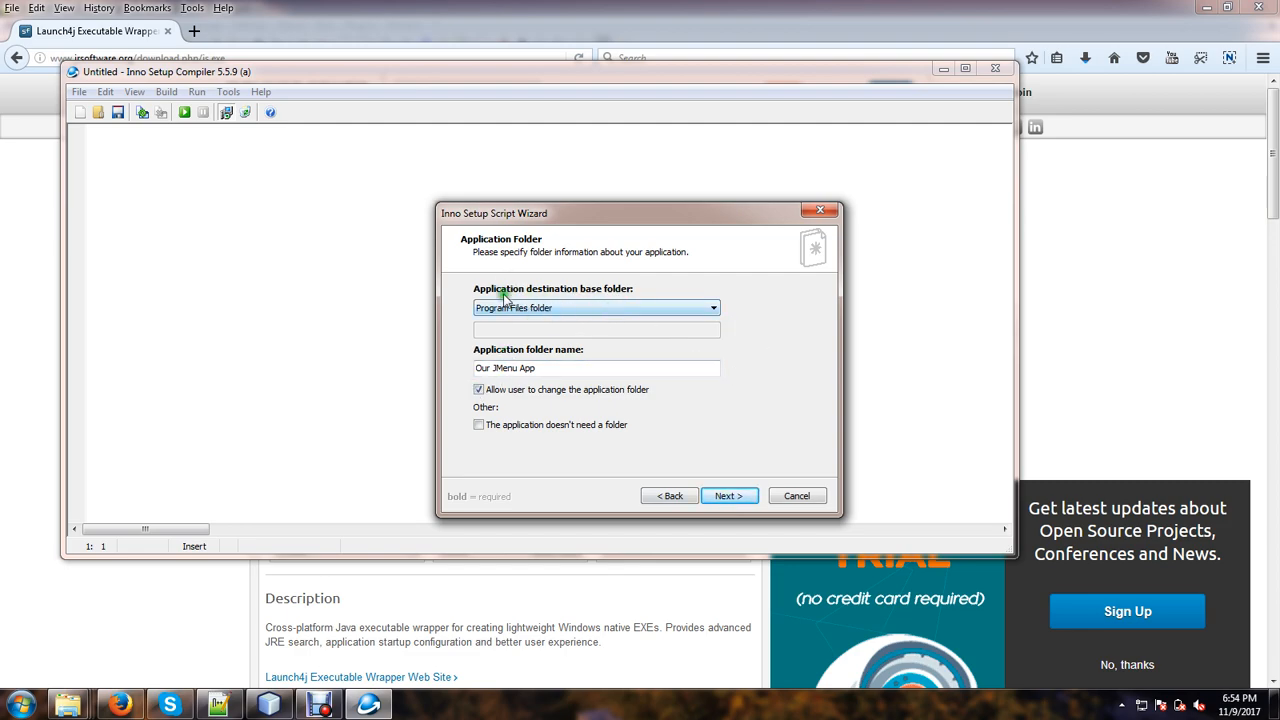
# - Use the Program Files folder as the application destination base folder and accept the folder settings
pyautogui.click(532, 312)
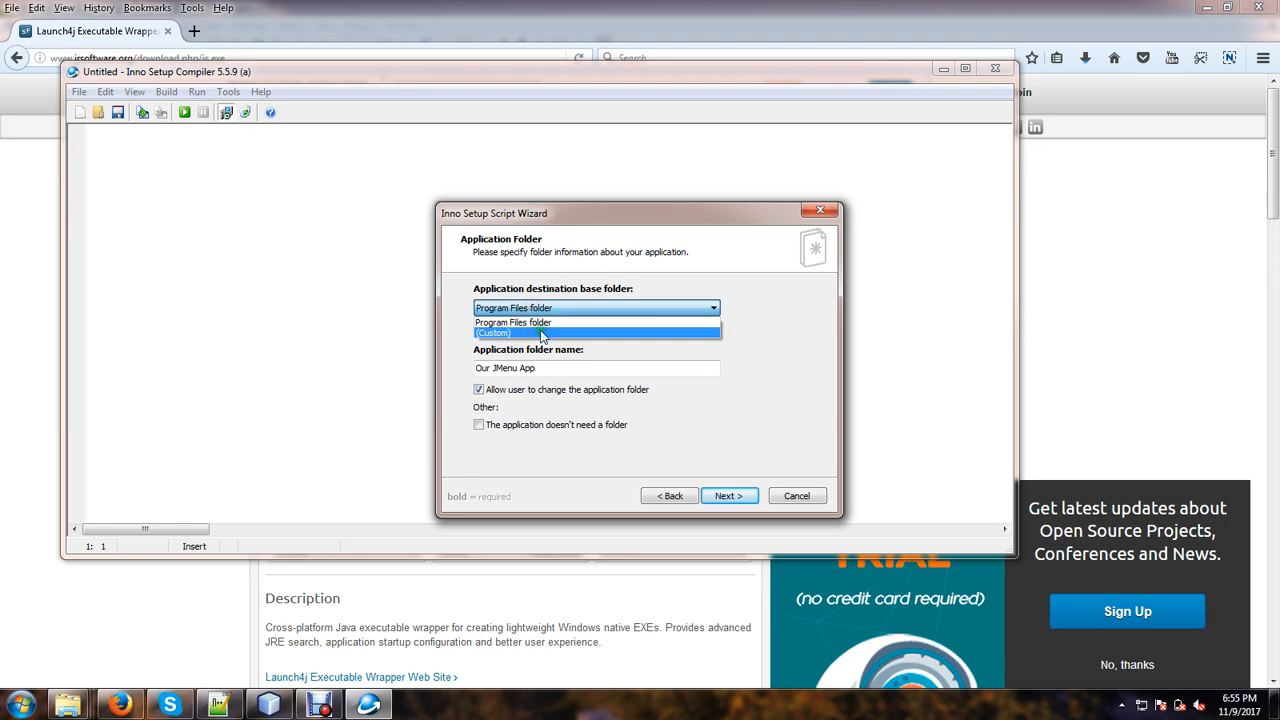
pyautogui.click(540, 322)
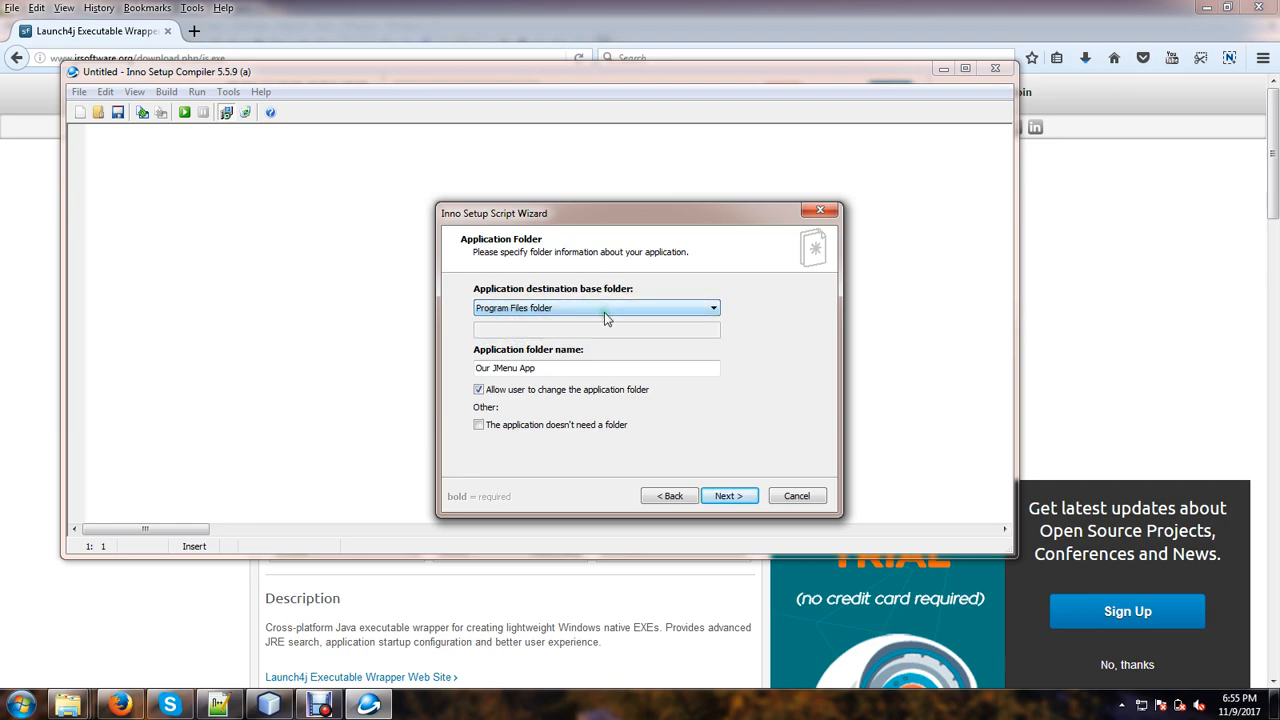
pyautogui.click(729, 496)
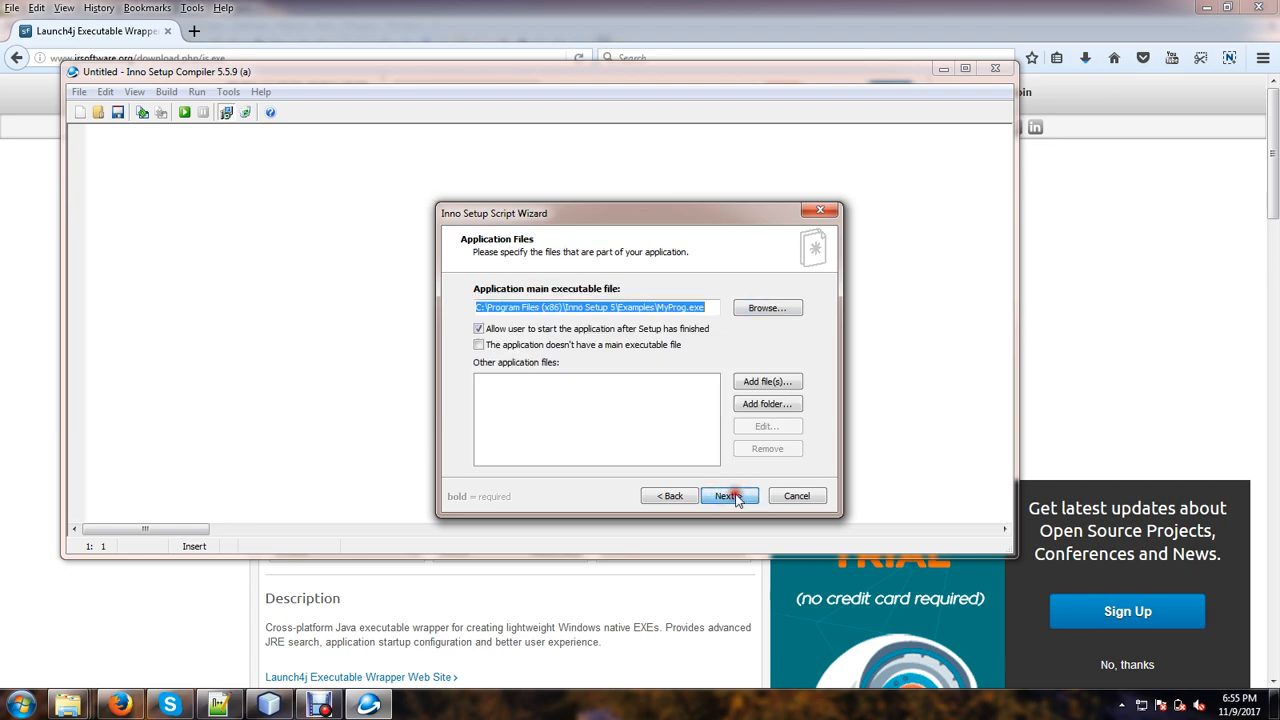
# - Choose jmenu.exe from the desktop folder exe\output as the application's main executable file
pyautogui.click(784, 311)
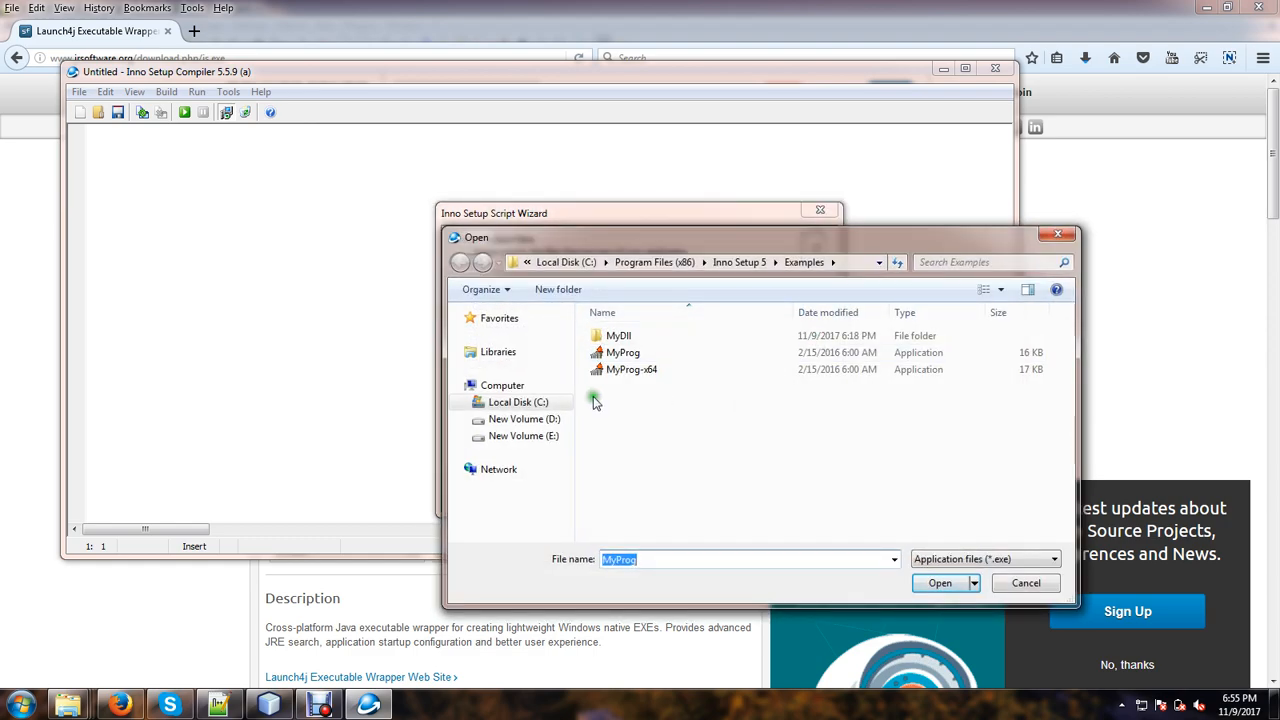
pyautogui.click(505, 318)
pyautogui.doubleClick(672, 342)
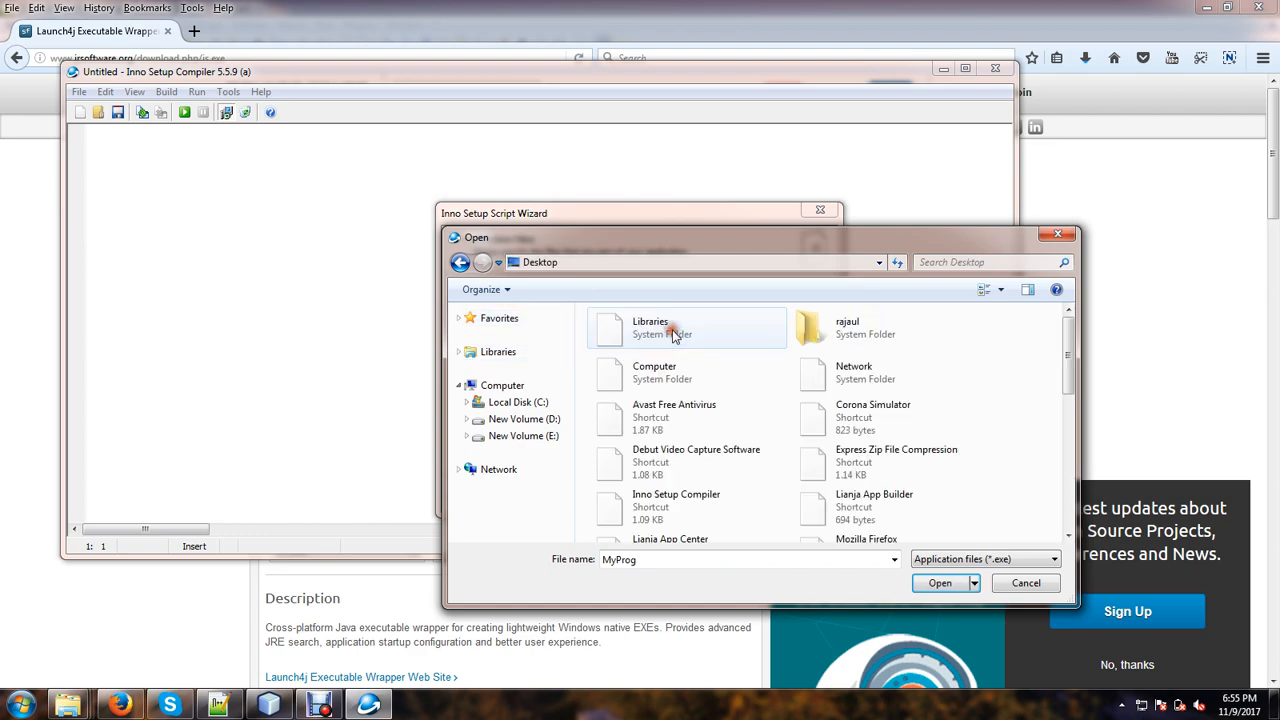
pyautogui.scroll(-10, 790, 432)
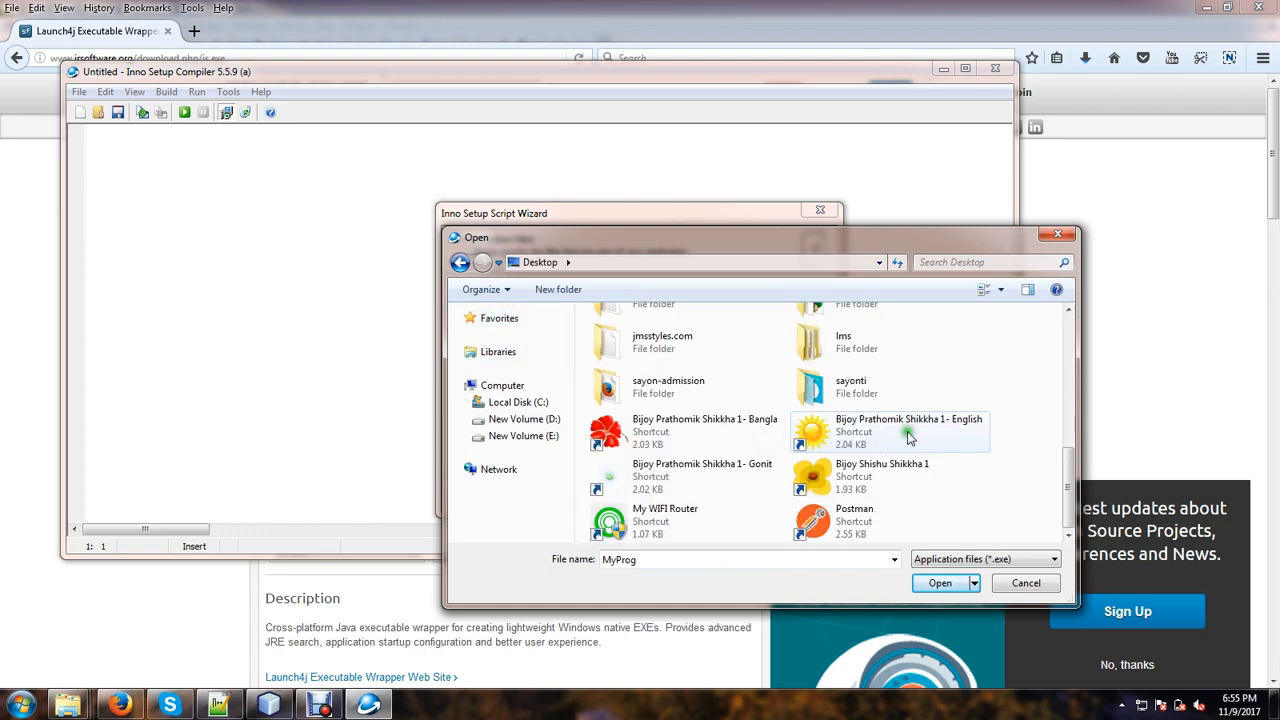
pyautogui.scroll(2, 874, 428)
pyautogui.doubleClick(839, 410)
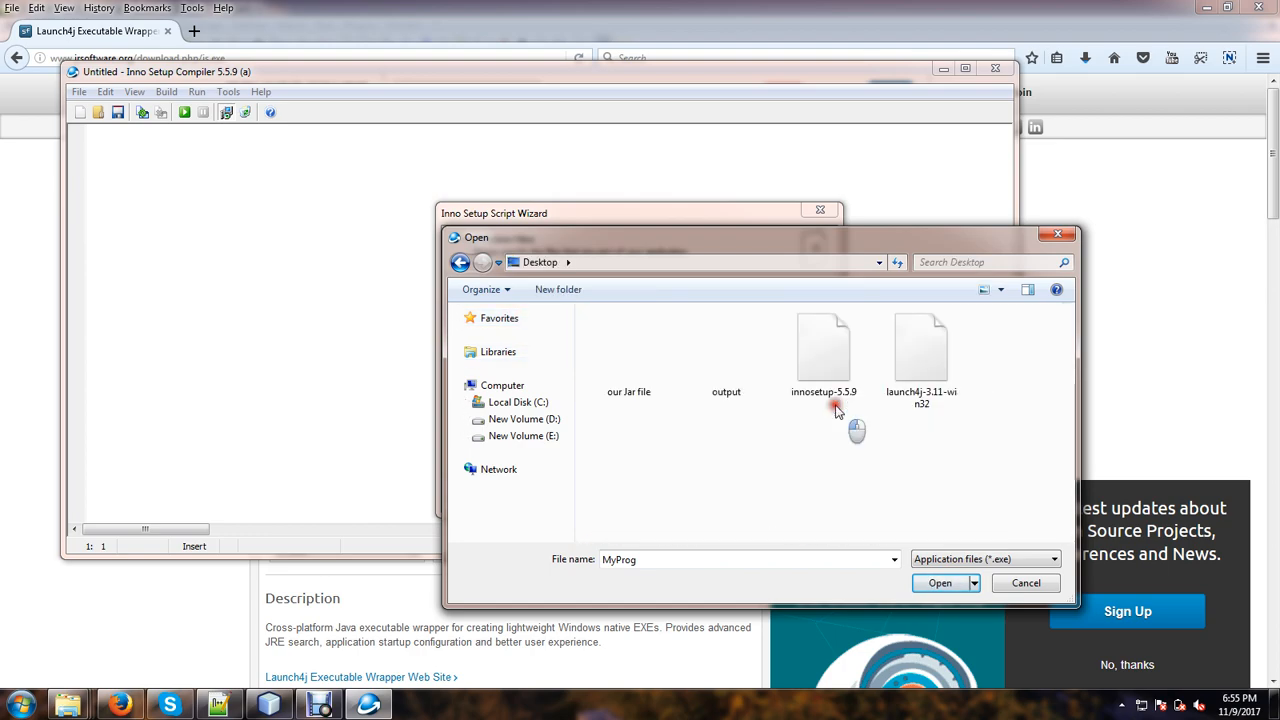
pyautogui.doubleClick(722, 358)
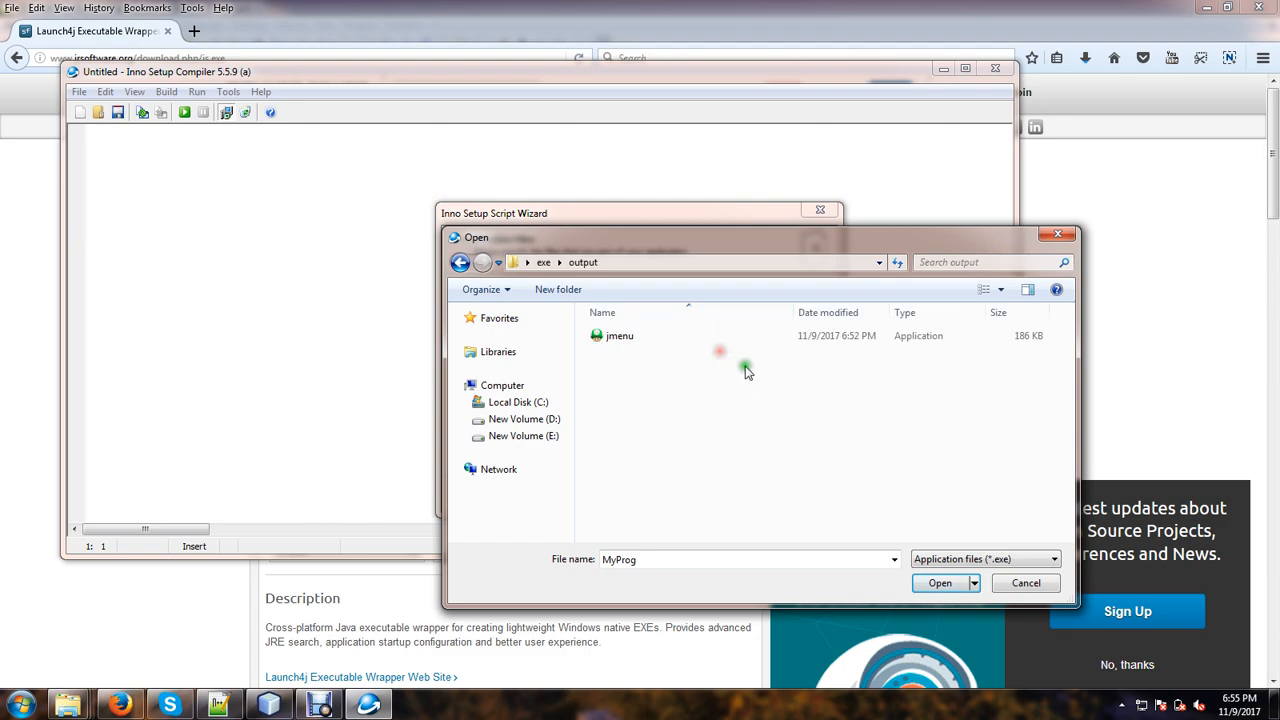
pyautogui.click(622, 344)
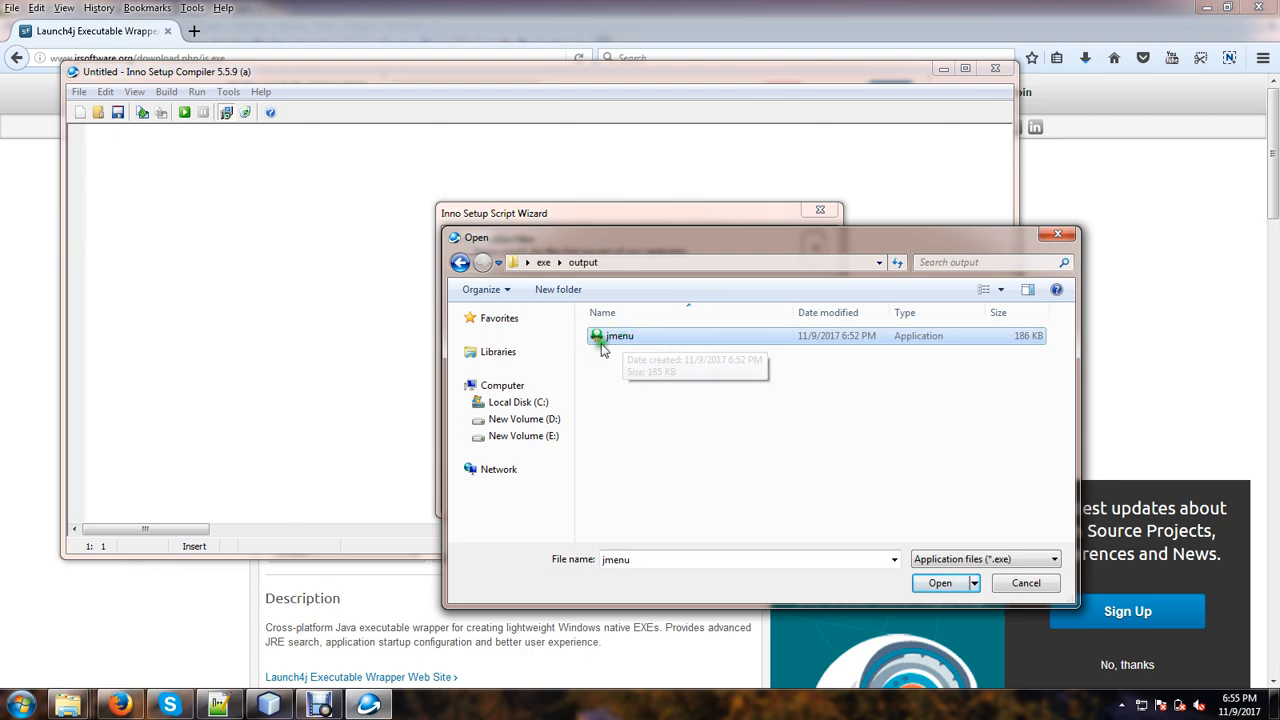
pyautogui.click(958, 584)
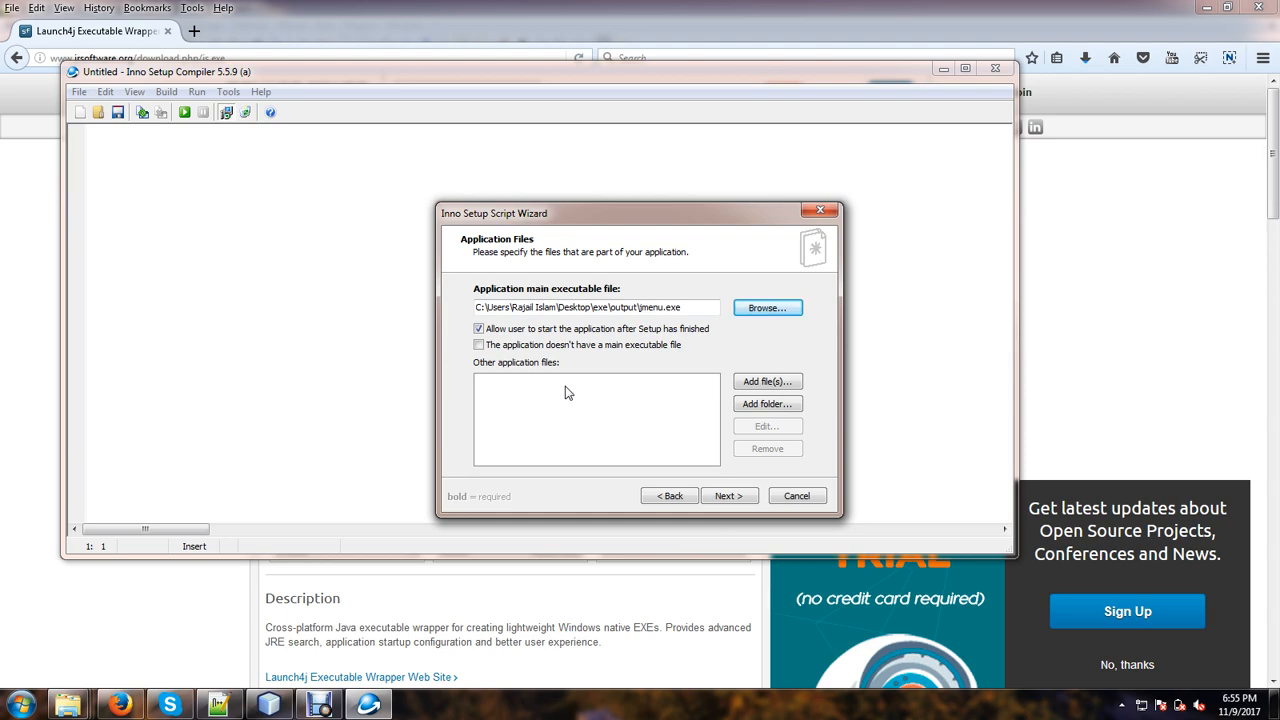
# - Keep the Start Menu shortcut to the main executable and allow the user to create a desktop shortcut
pyautogui.click(730, 497)
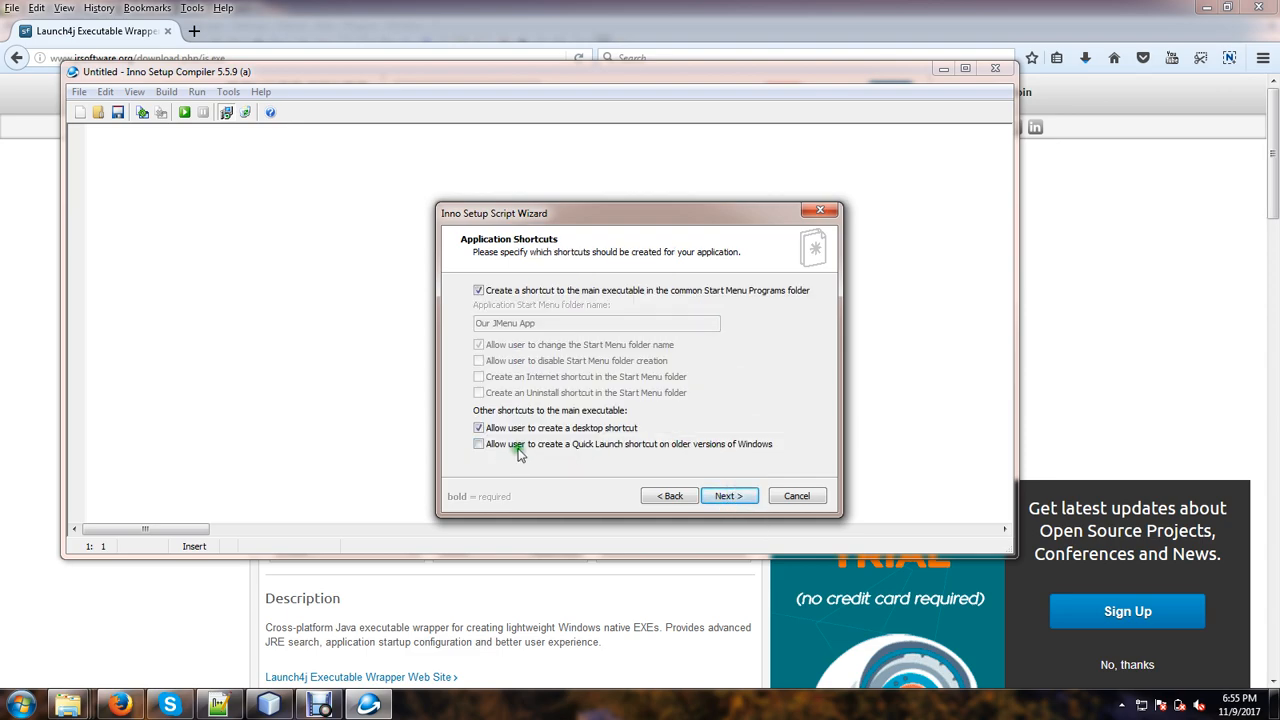
pyautogui.click(655, 450)
pyautogui.click(731, 498)
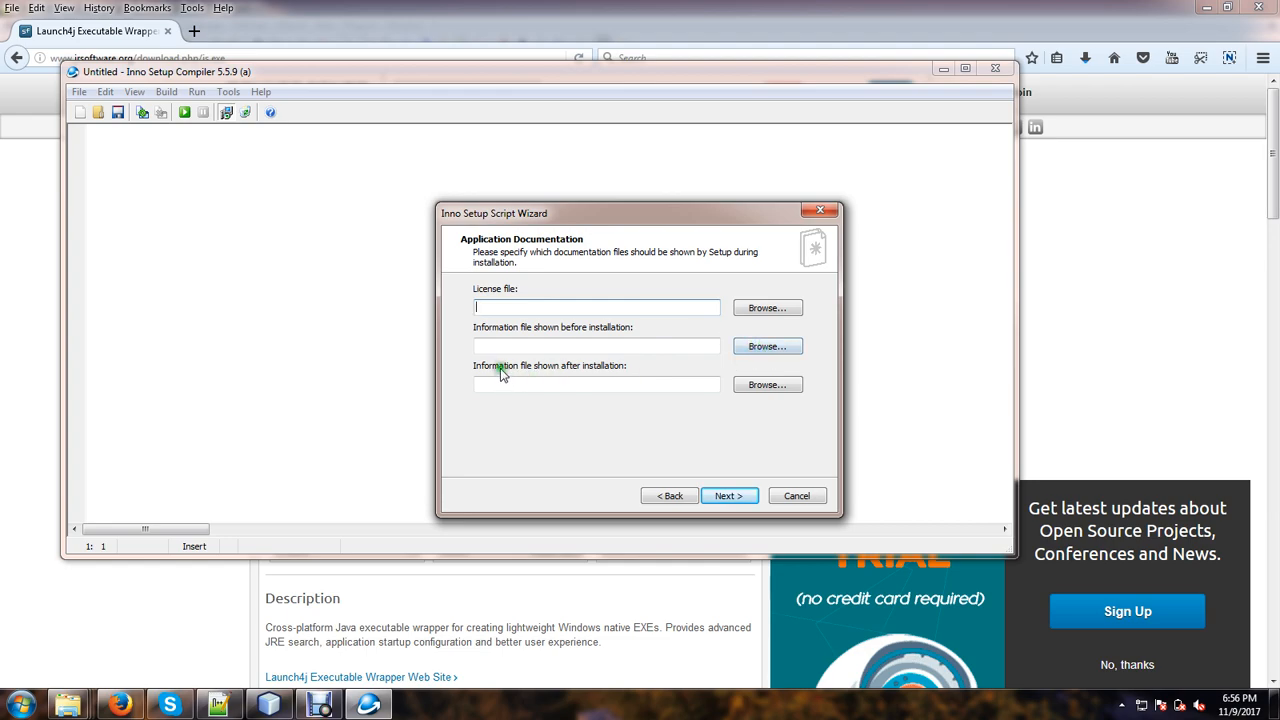
# - Leave the license and information files empty and include English as the only setup language
pyautogui.click(605, 387)
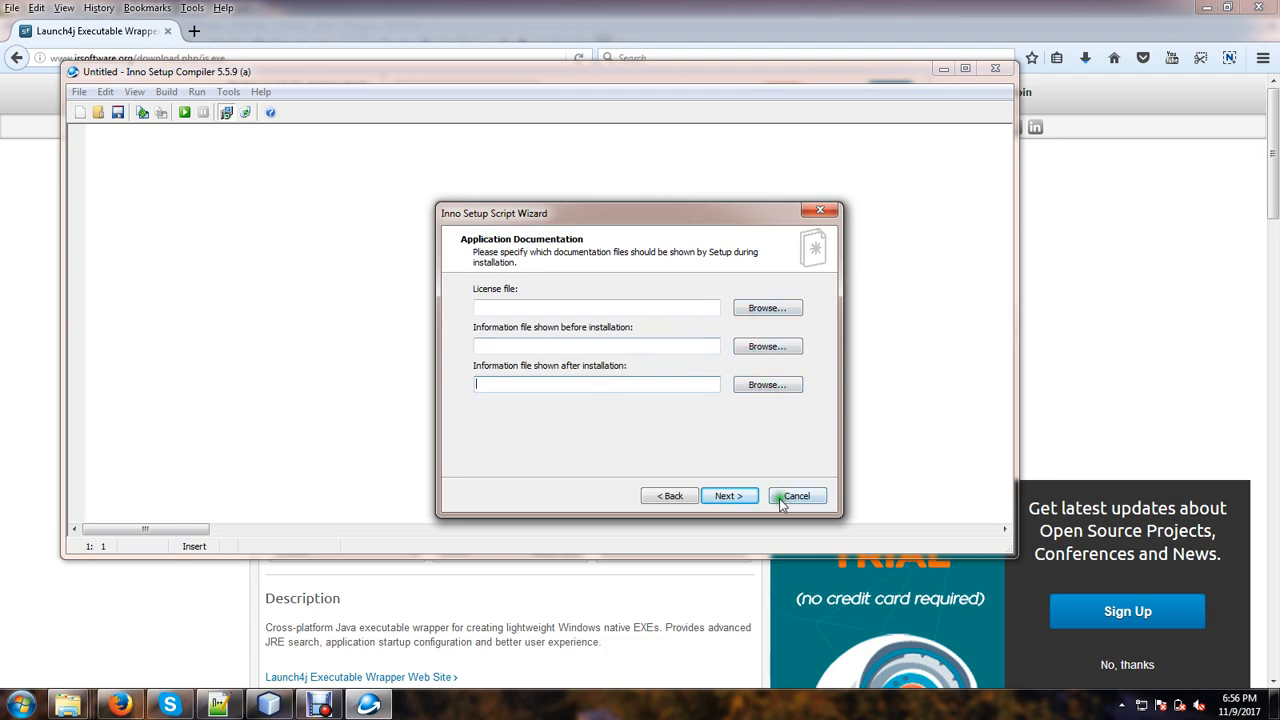
pyautogui.click(741, 501)
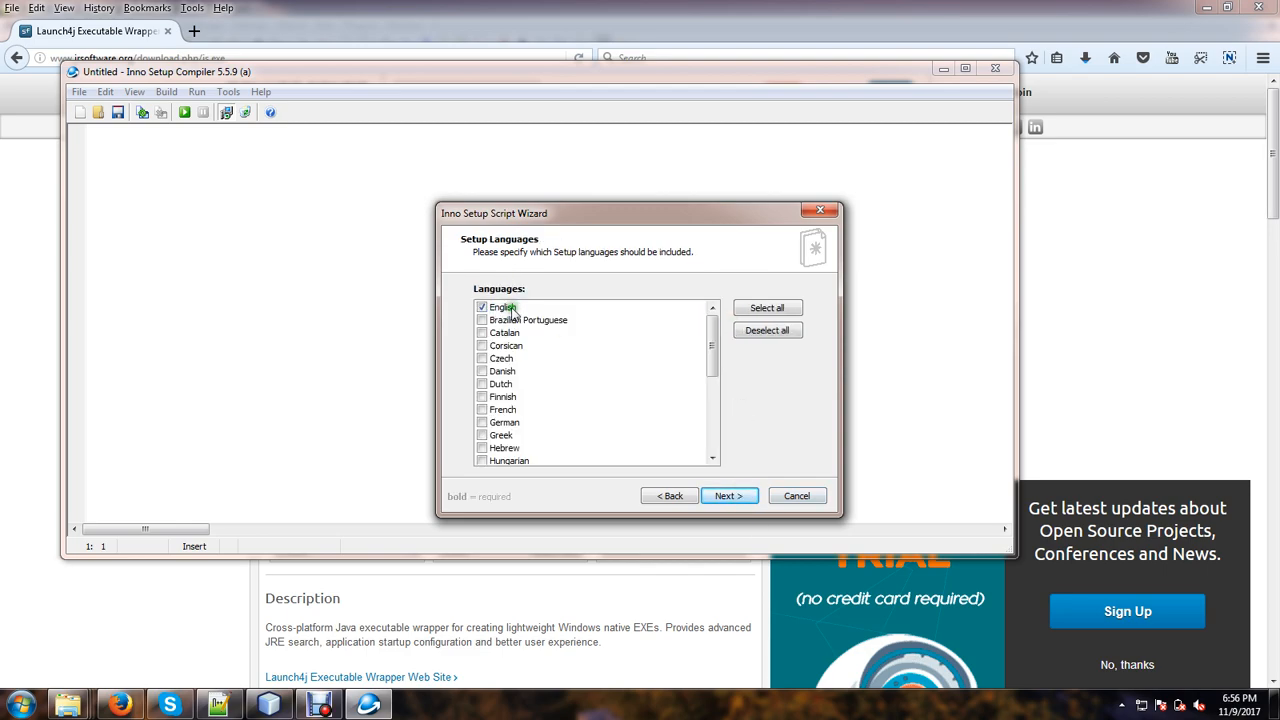
pyautogui.click(729, 495)
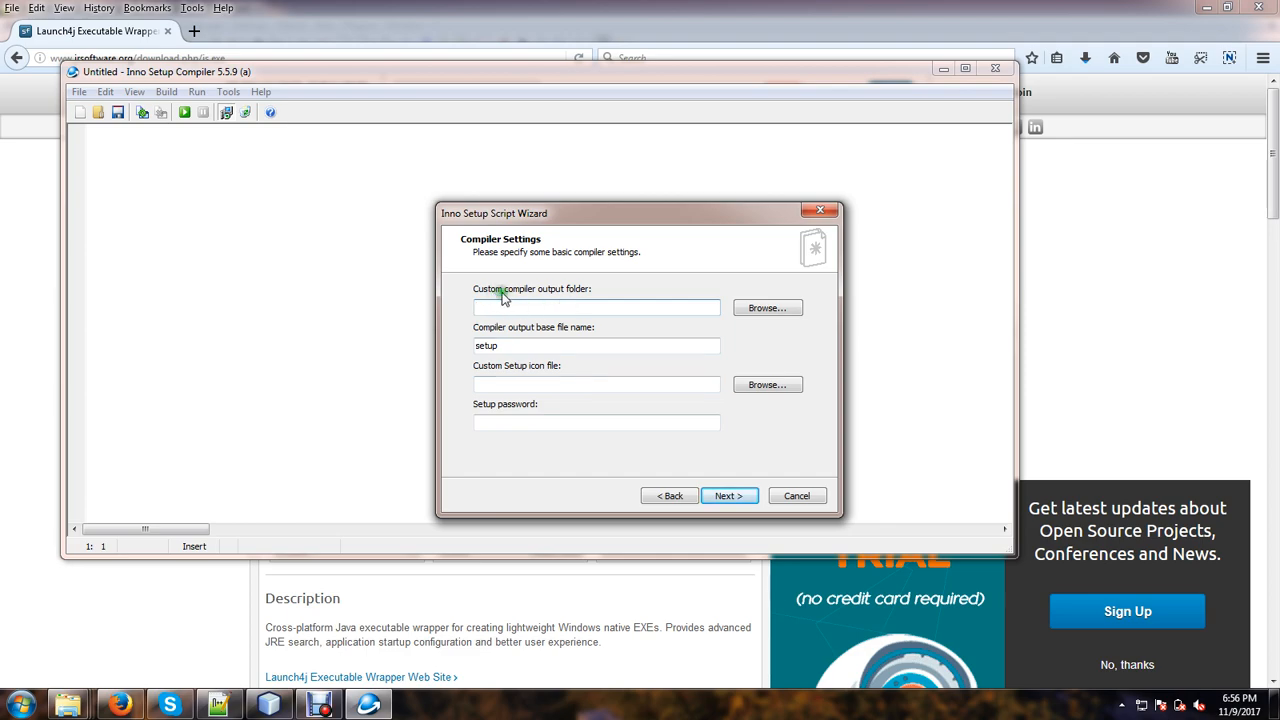
# - Set the compiler output folder to the desktop's exe\output and the output base file name to jmenu-setup
pyautogui.click(757, 311)
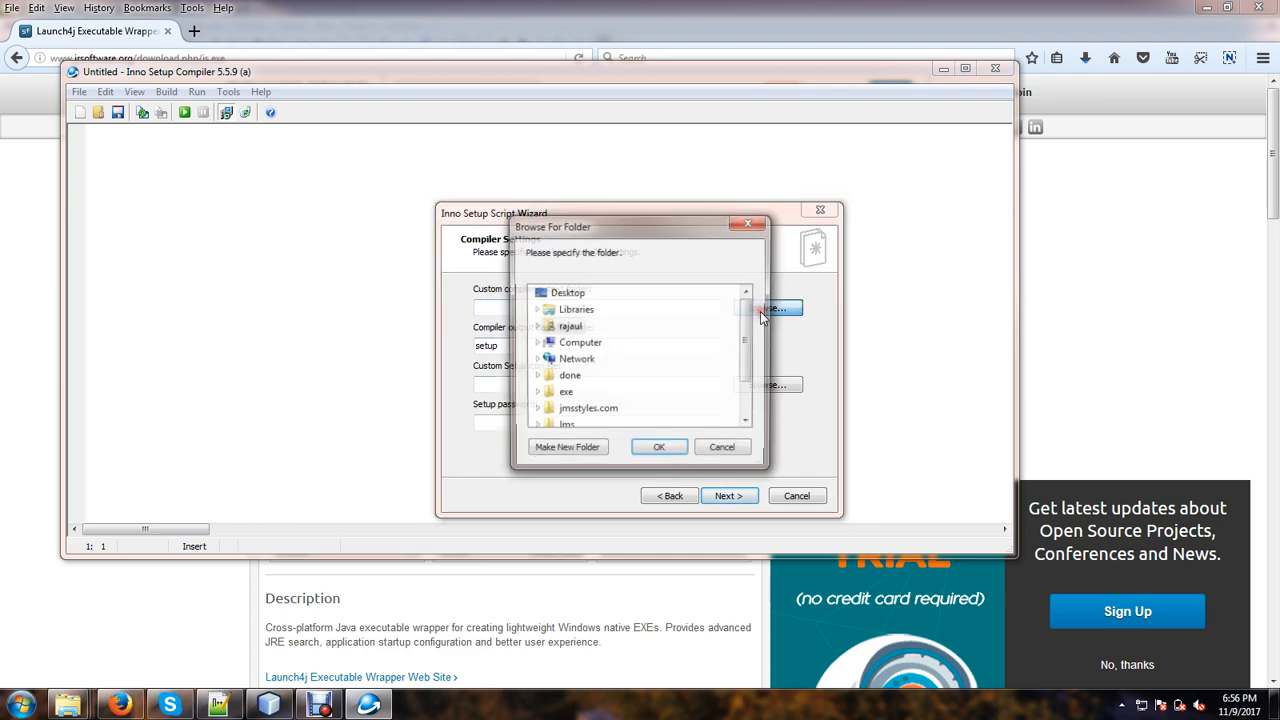
pyautogui.doubleClick(565, 393)
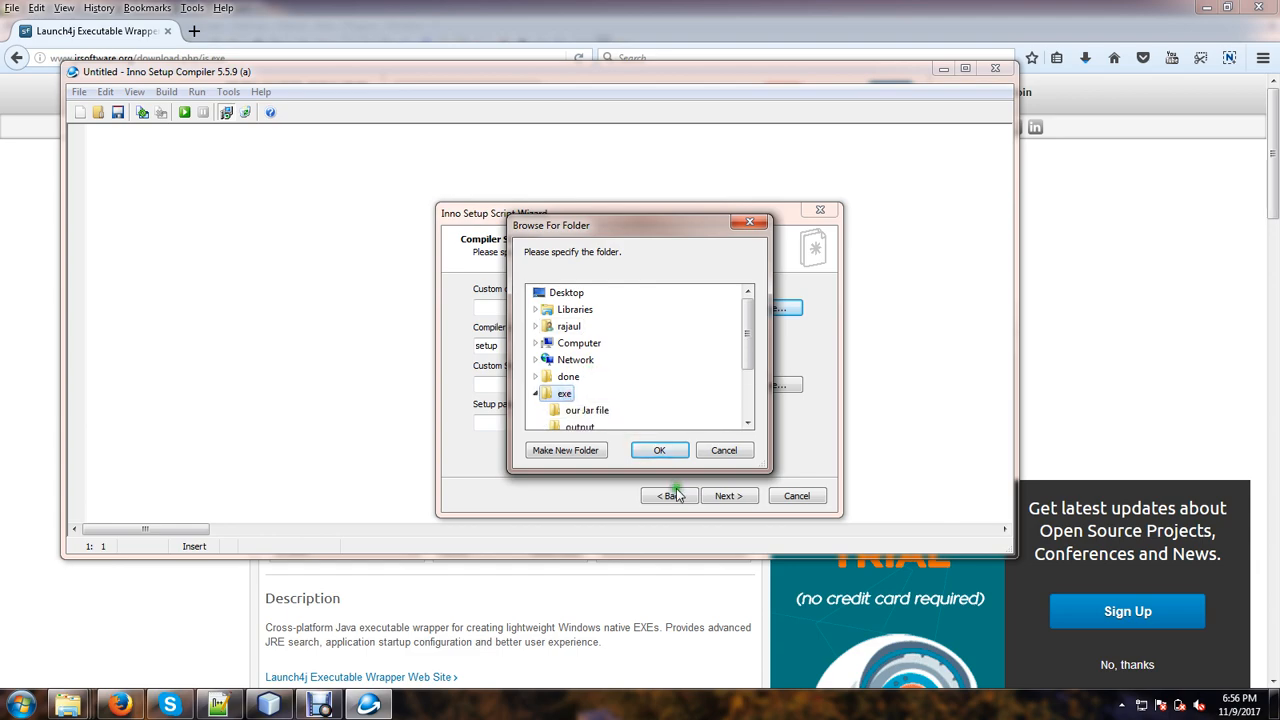
pyautogui.click(578, 425)
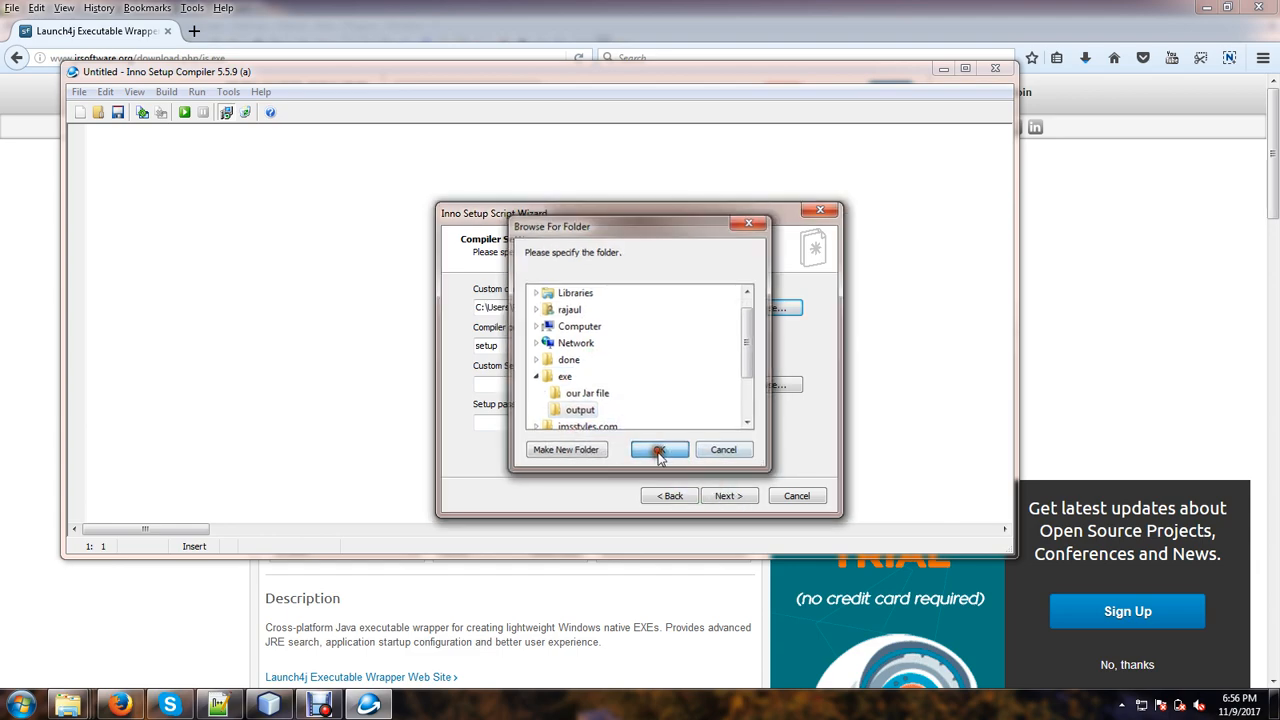
pyautogui.click(659, 450)
pyautogui.click(520, 344)
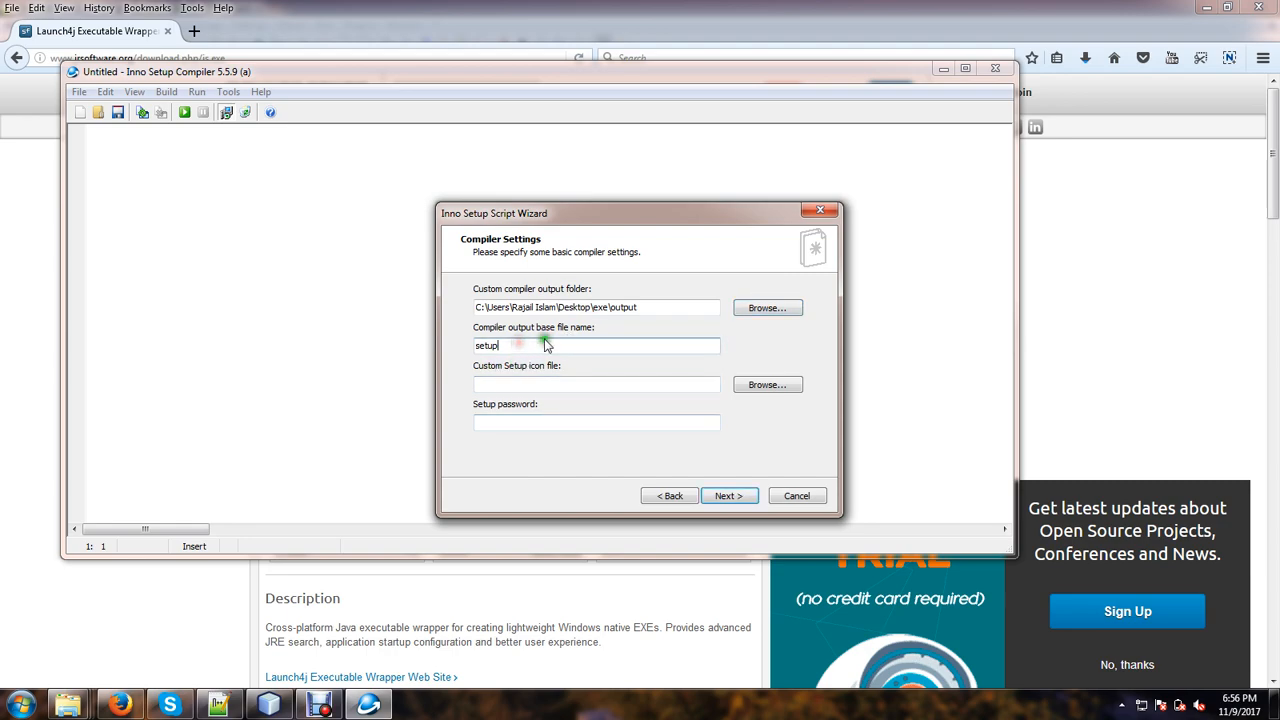
pyautogui.click(472, 346)
pyautogui.click(561, 384)
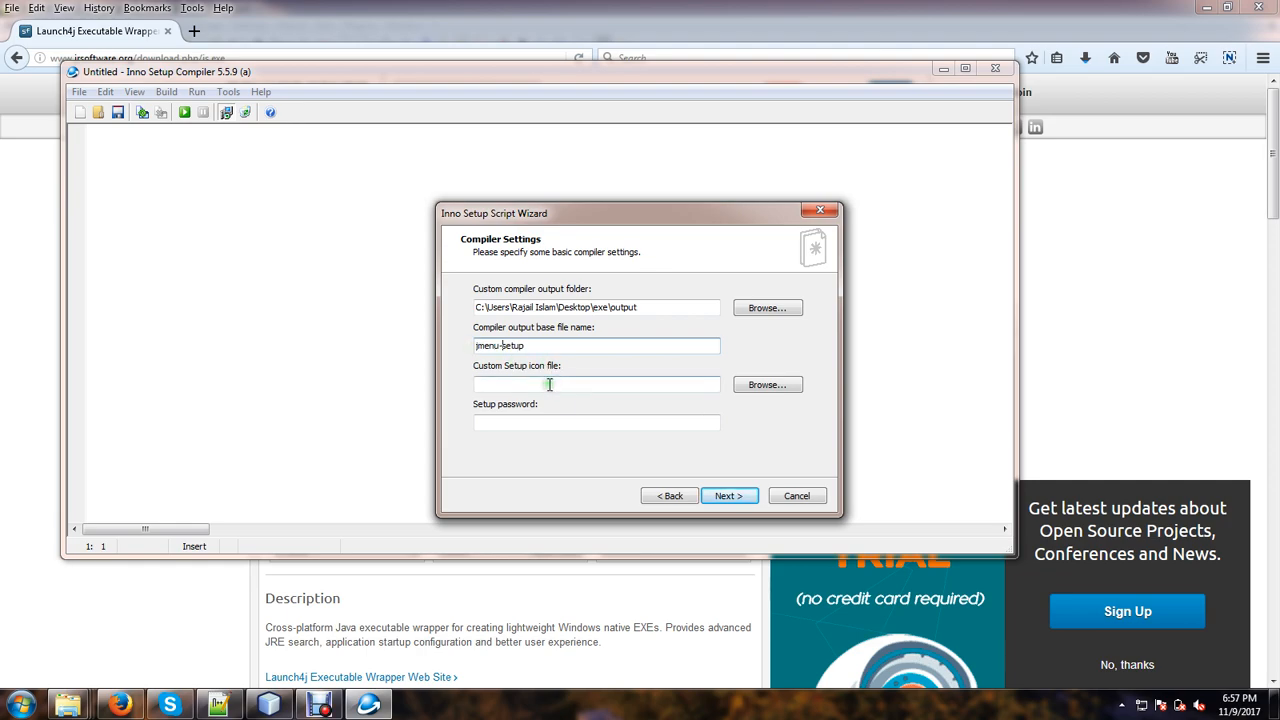
# - Choose icon.ico from the exe folder as the custom setup icon and enter the setup password
pyautogui.click(752, 385)
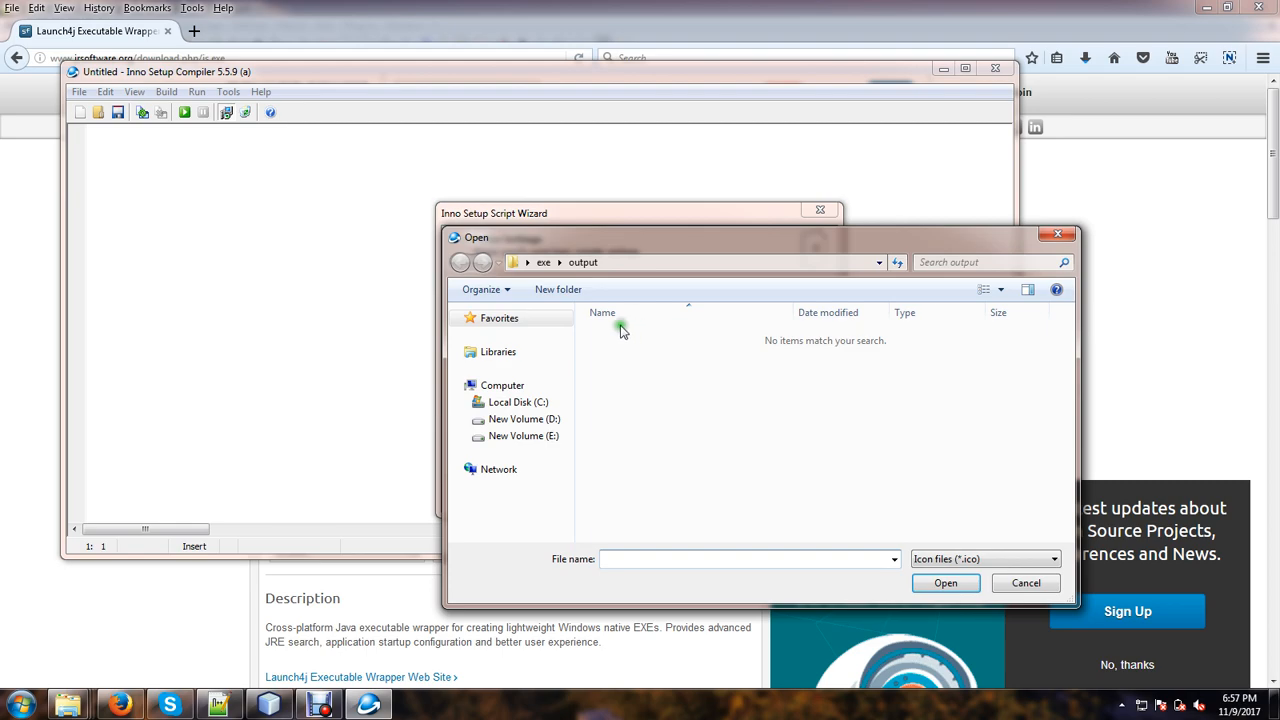
pyautogui.click(546, 263)
pyautogui.click(823, 352)
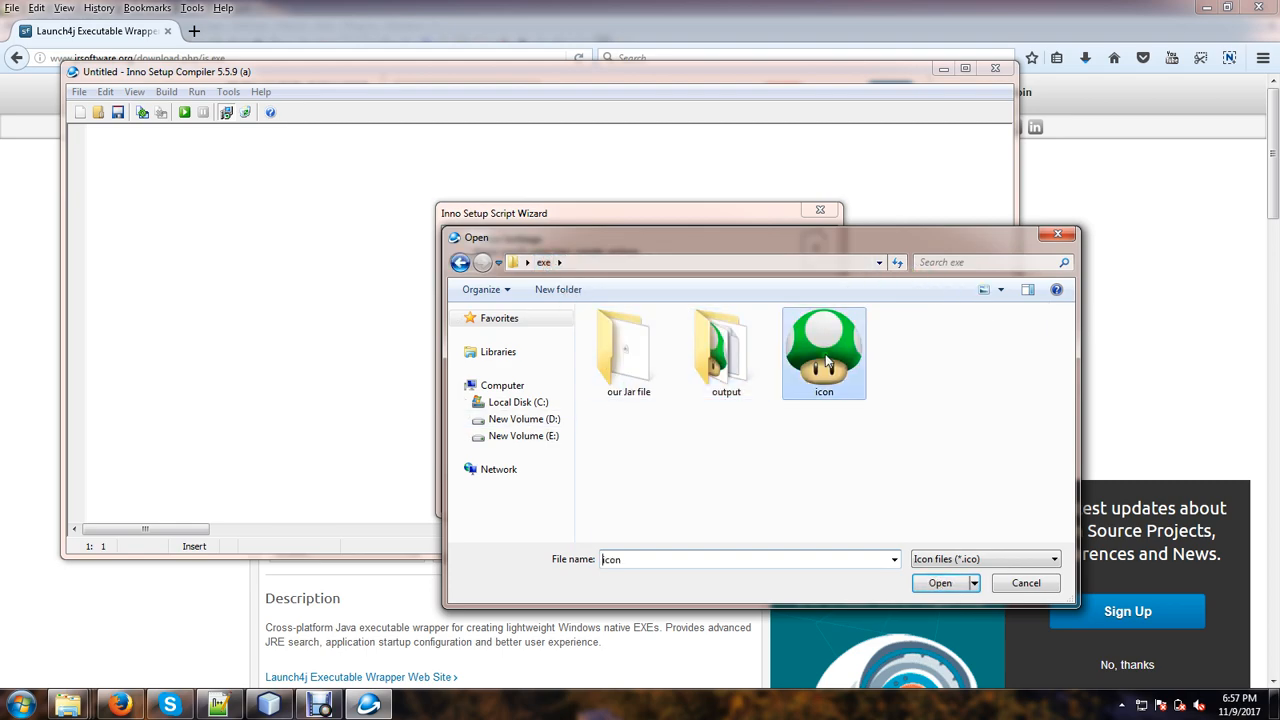
pyautogui.click(945, 582)
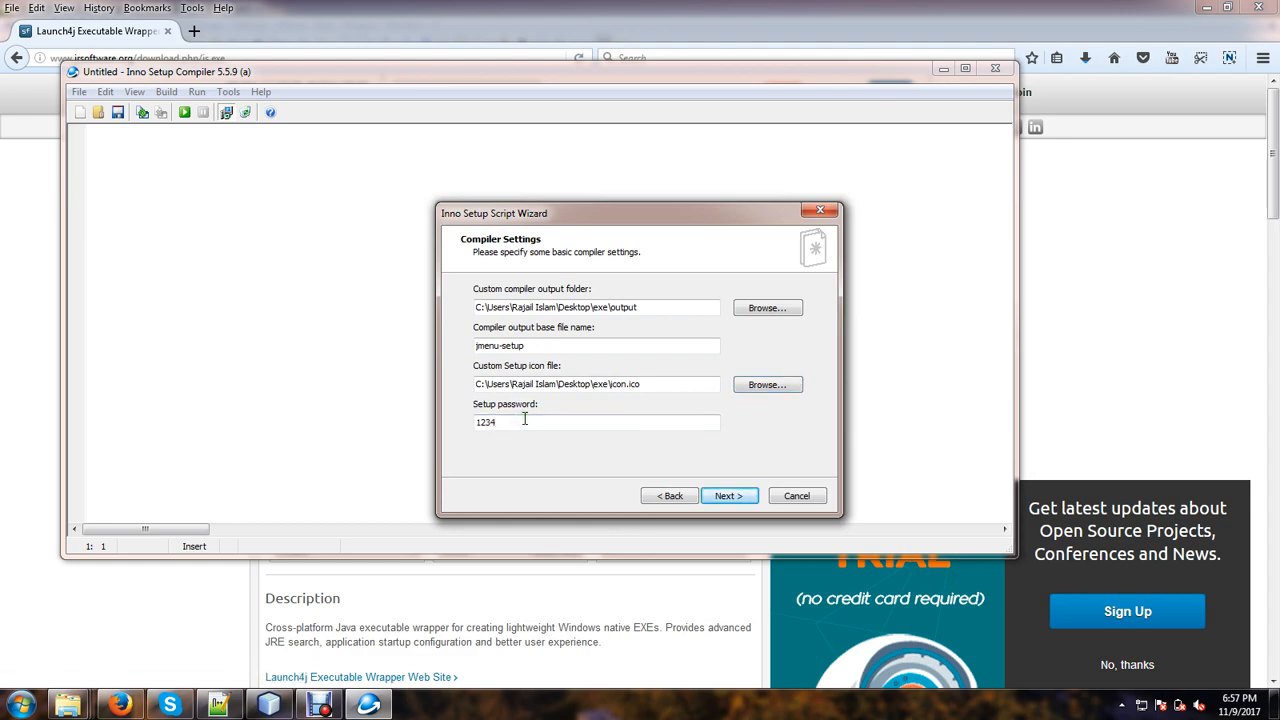
# - Keep the use of #define compiler directives and finish the wizard to generate the setup script
pyautogui.click(731, 496)
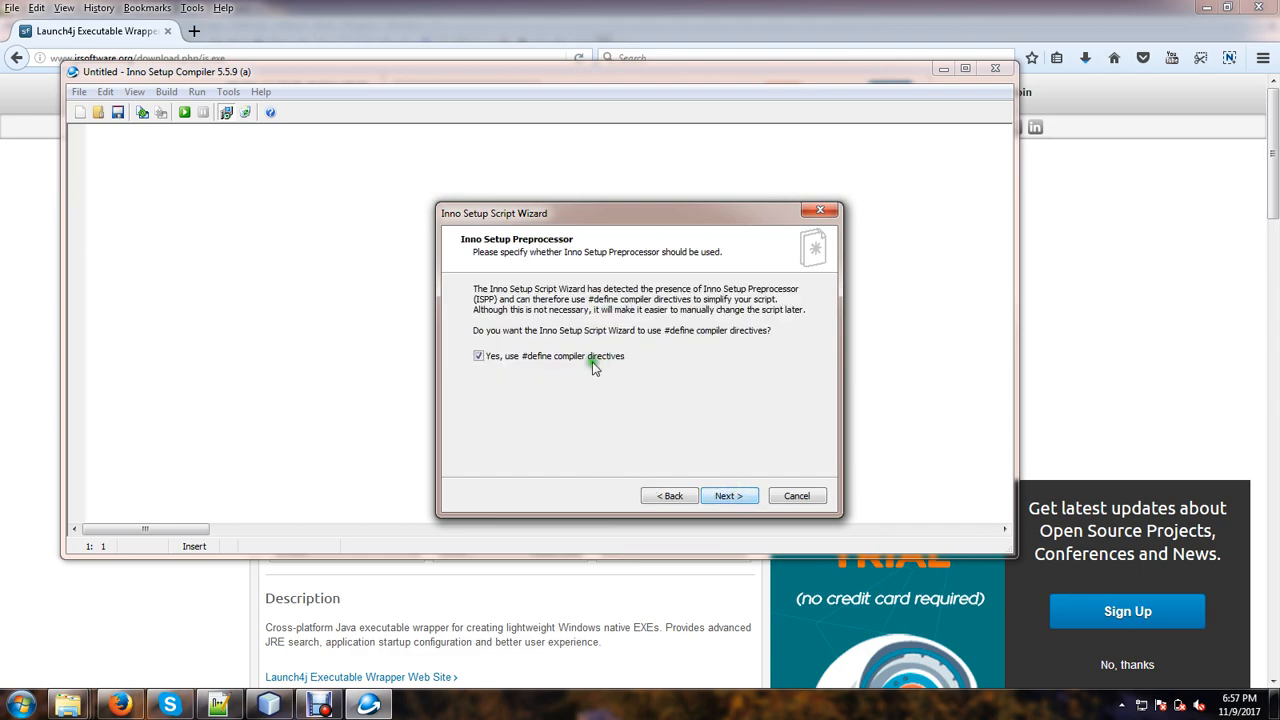
pyautogui.click(730, 496)
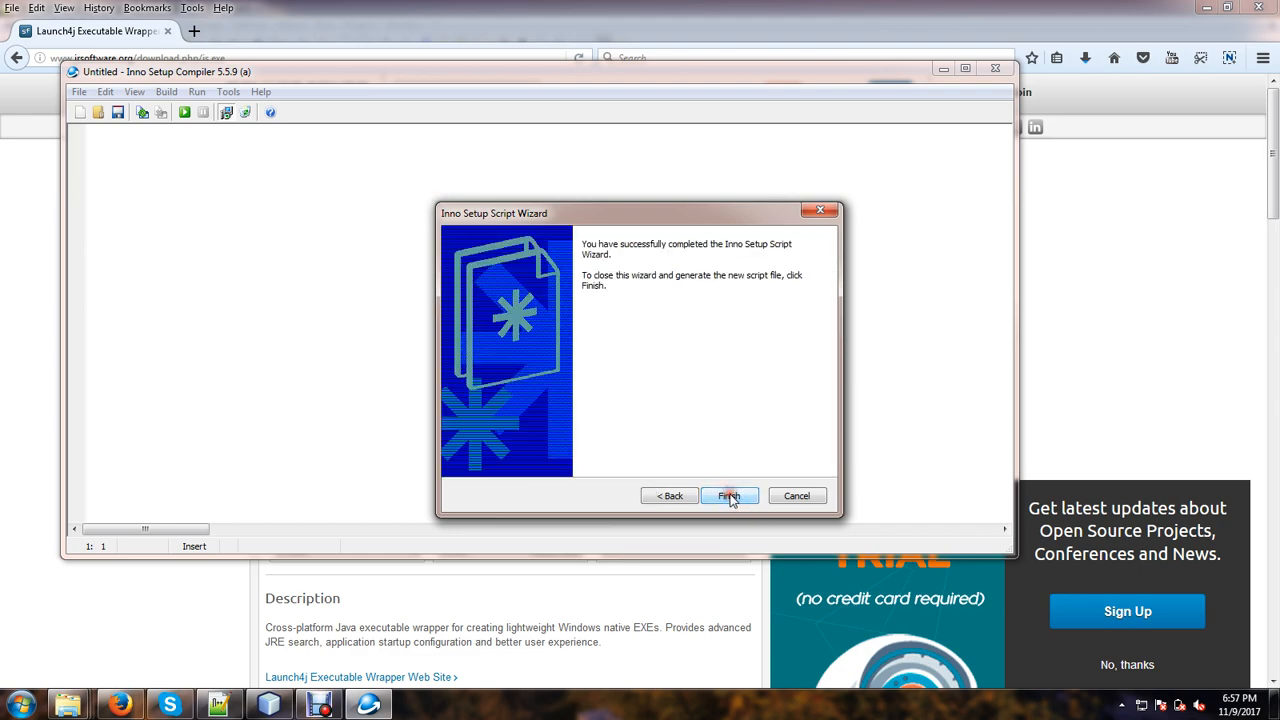
pyautogui.click(741, 498)
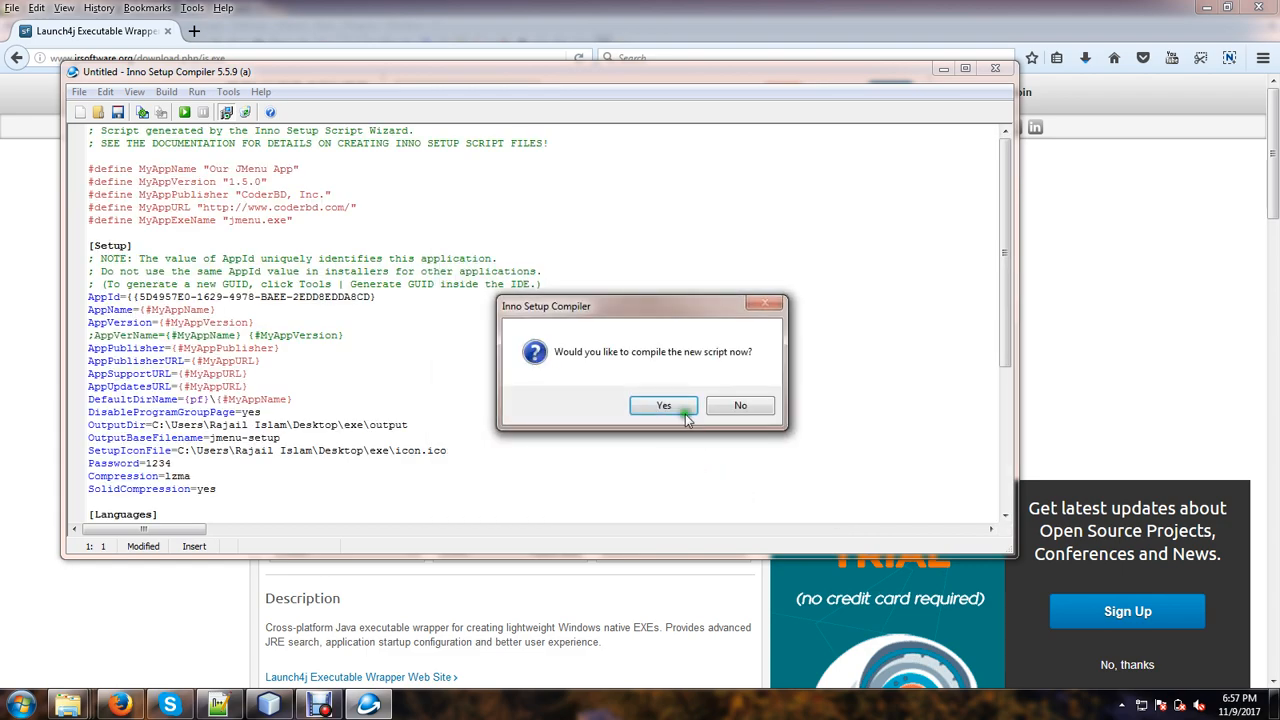
# - Compile the new setup script without saving it, and close the Inno Setup Compiler, discarding the script
pyautogui.click(655, 405)
pyautogui.click(711, 417)
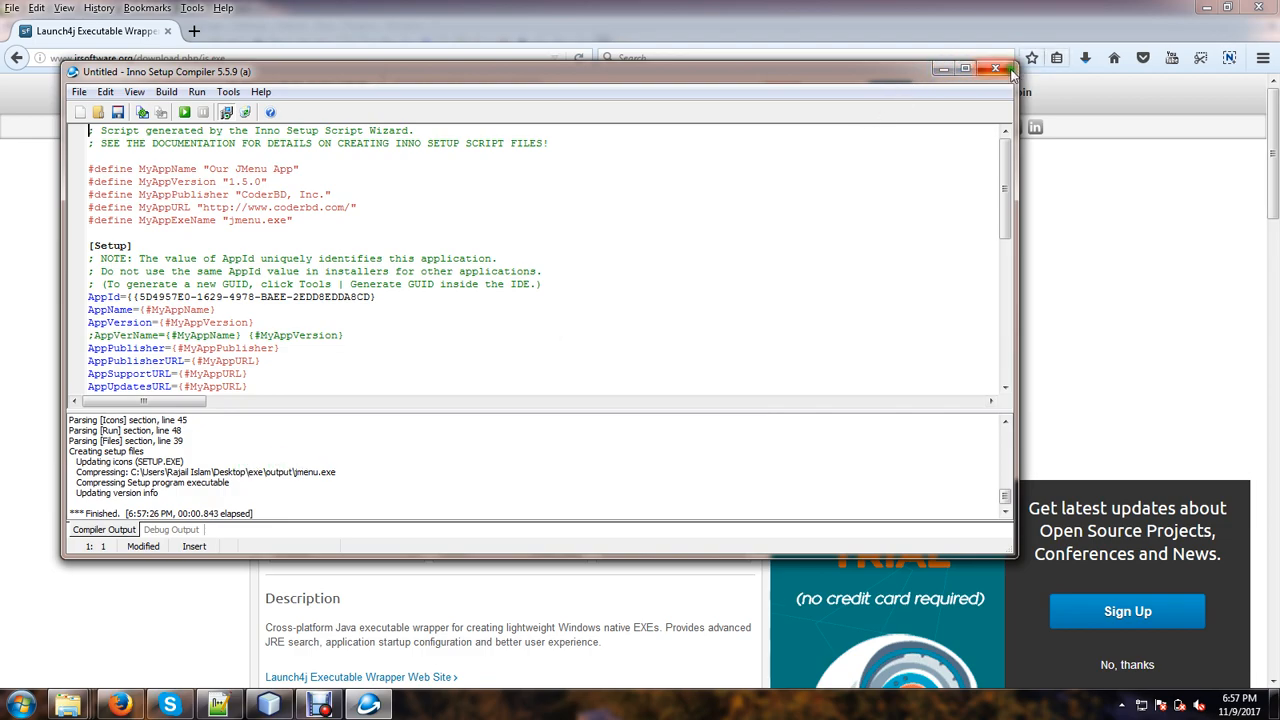
pyautogui.click(1008, 72)
pyautogui.click(662, 414)
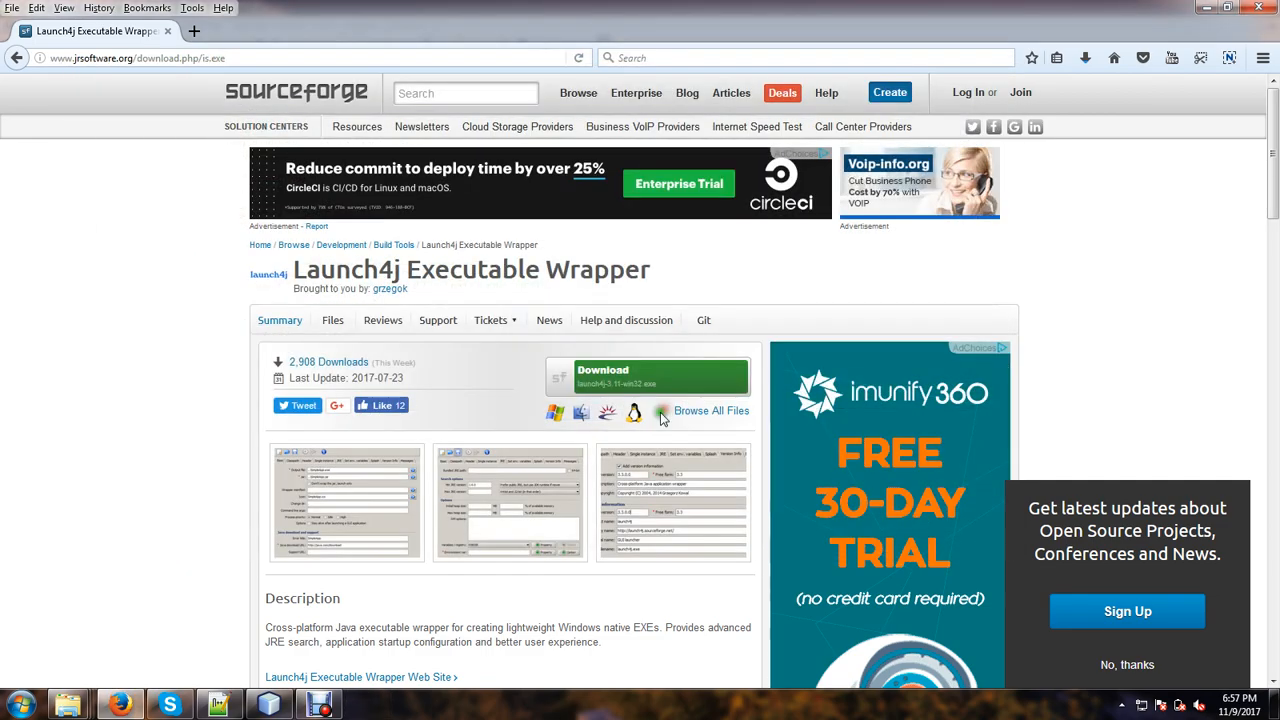
# - Replace the Launch4j page with an empty browser tab and review Step-5 and Step-6 in the exe-bulild.txt notes
pyautogui.click(194, 31)
pyautogui.click(168, 31)
pyautogui.click(219, 705)
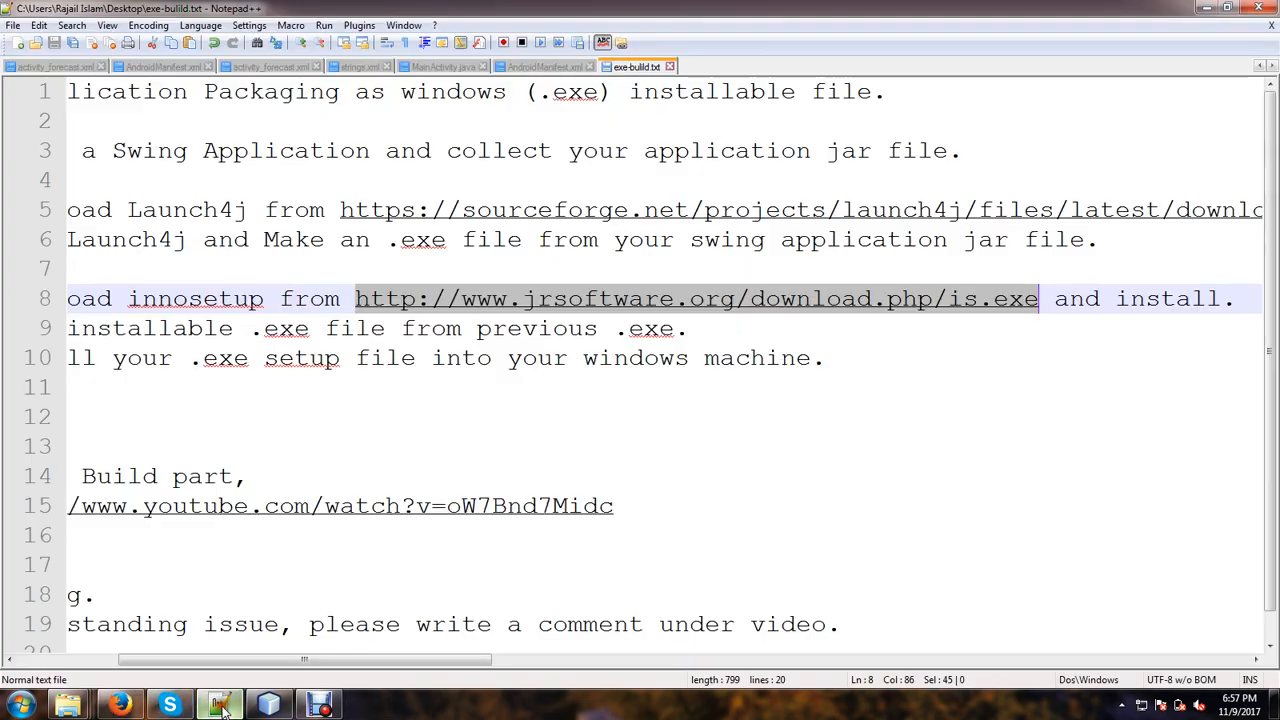
pyautogui.click(140, 334)
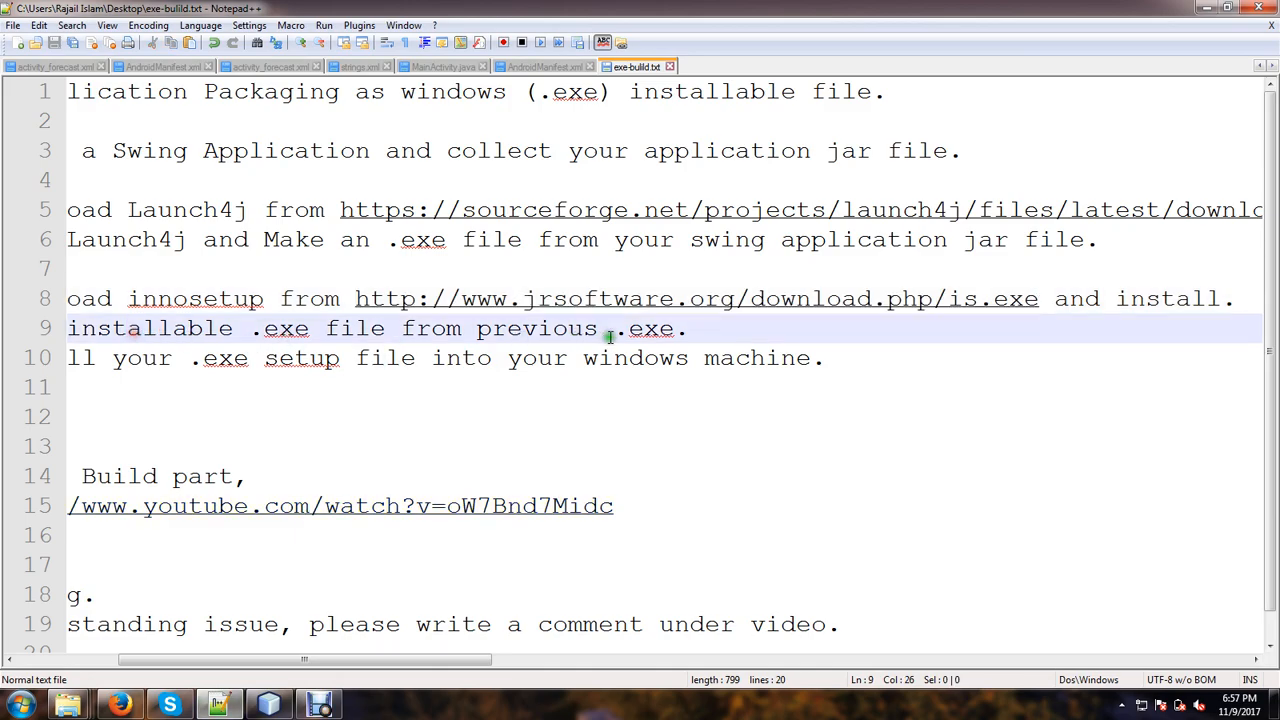
pyautogui.moveTo(688, 333); pyautogui.dragTo(22, 338)
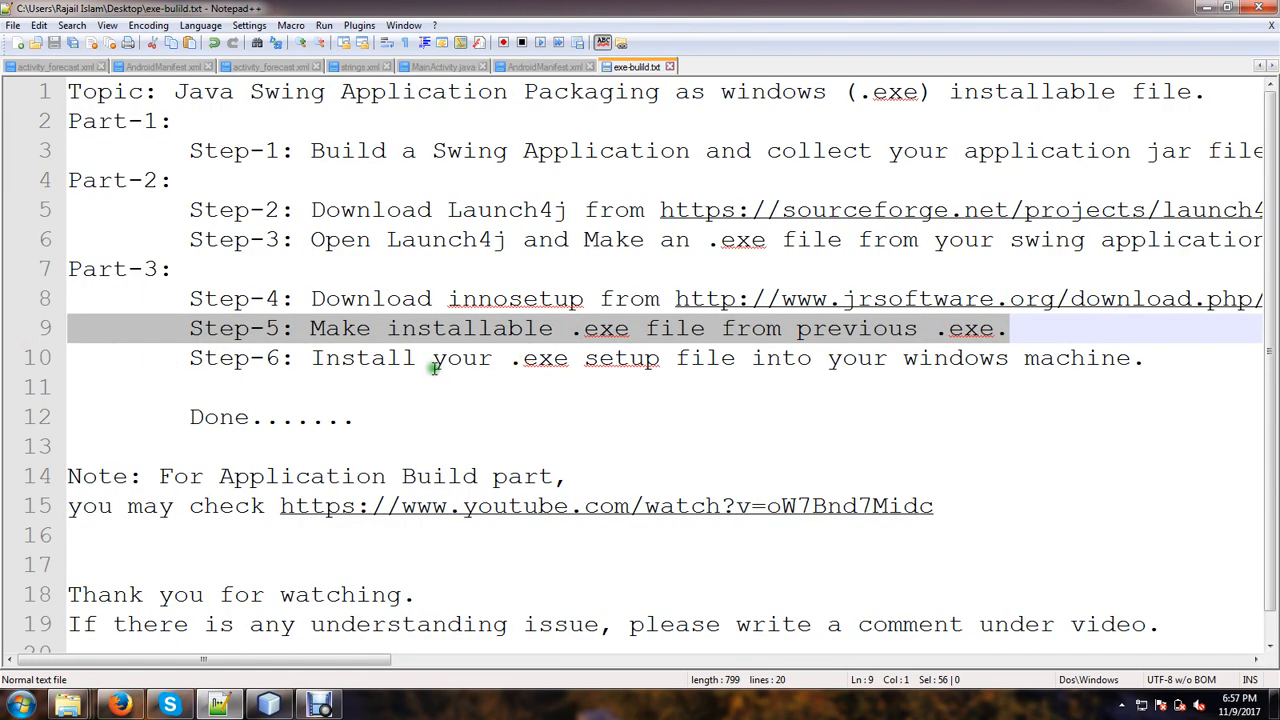
pyautogui.moveTo(312, 358); pyautogui.dragTo(1203, 368)
# - Open the output folder inside the exe folder and run the jmenu-setup installer
pyautogui.moveTo(68, 705)
pyautogui.click(275, 607)
pyautogui.click(180, 120)
pyautogui.doubleClick(180, 120)
pyautogui.click(183, 138)
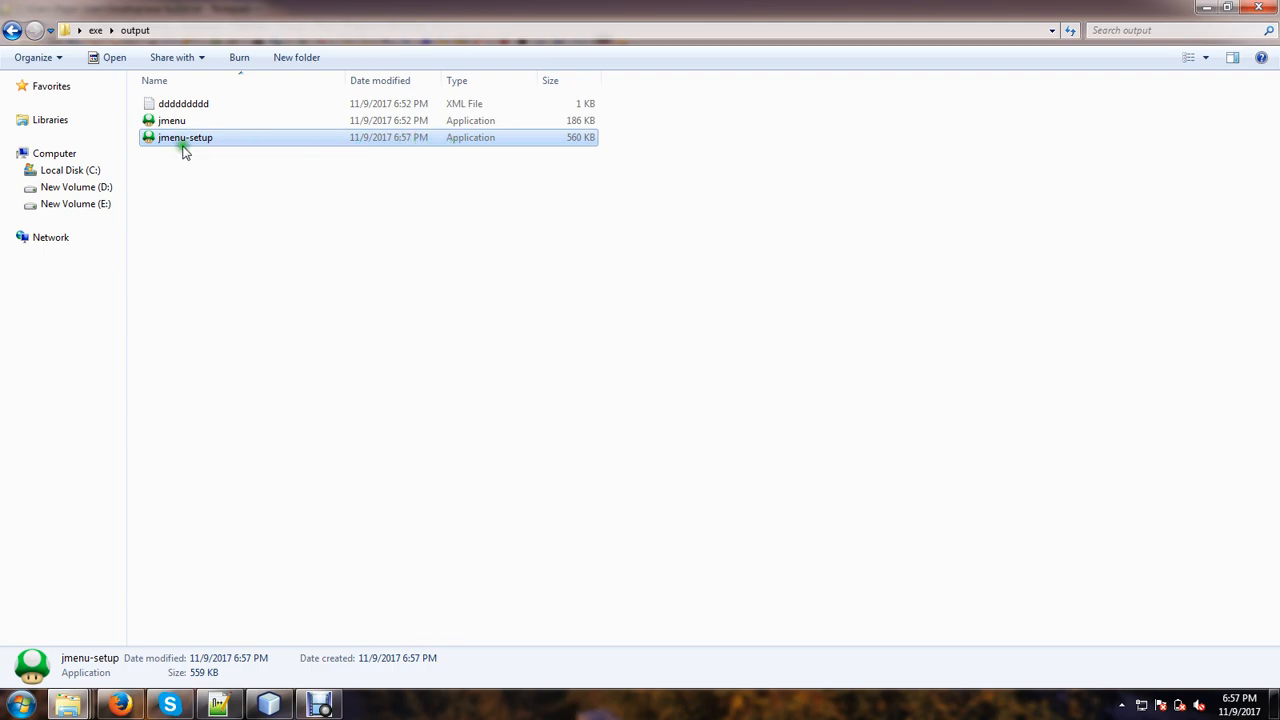
pyautogui.doubleClick(163, 139)
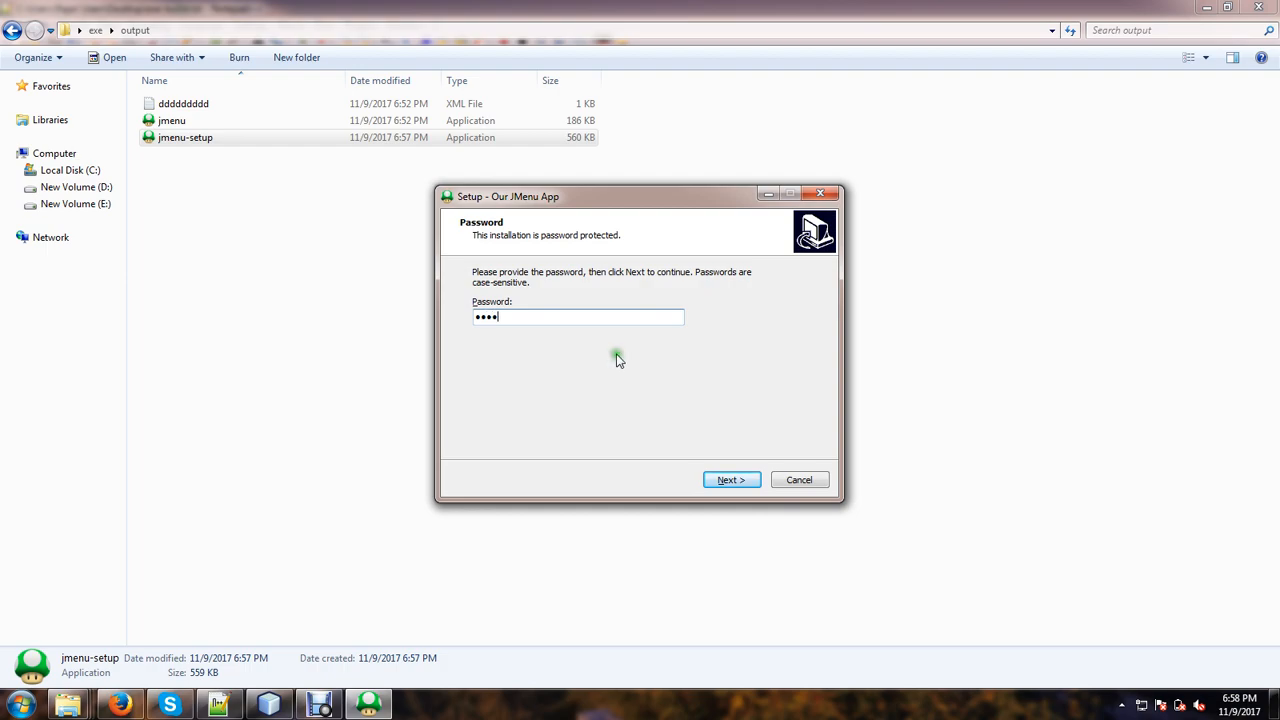
# - Enter the installation password in the Our JMenu App setup and continue to the destination selection
pyautogui.click(731, 481)
pyautogui.click(768, 405)
pyautogui.click(731, 481)
pyautogui.click(731, 481)
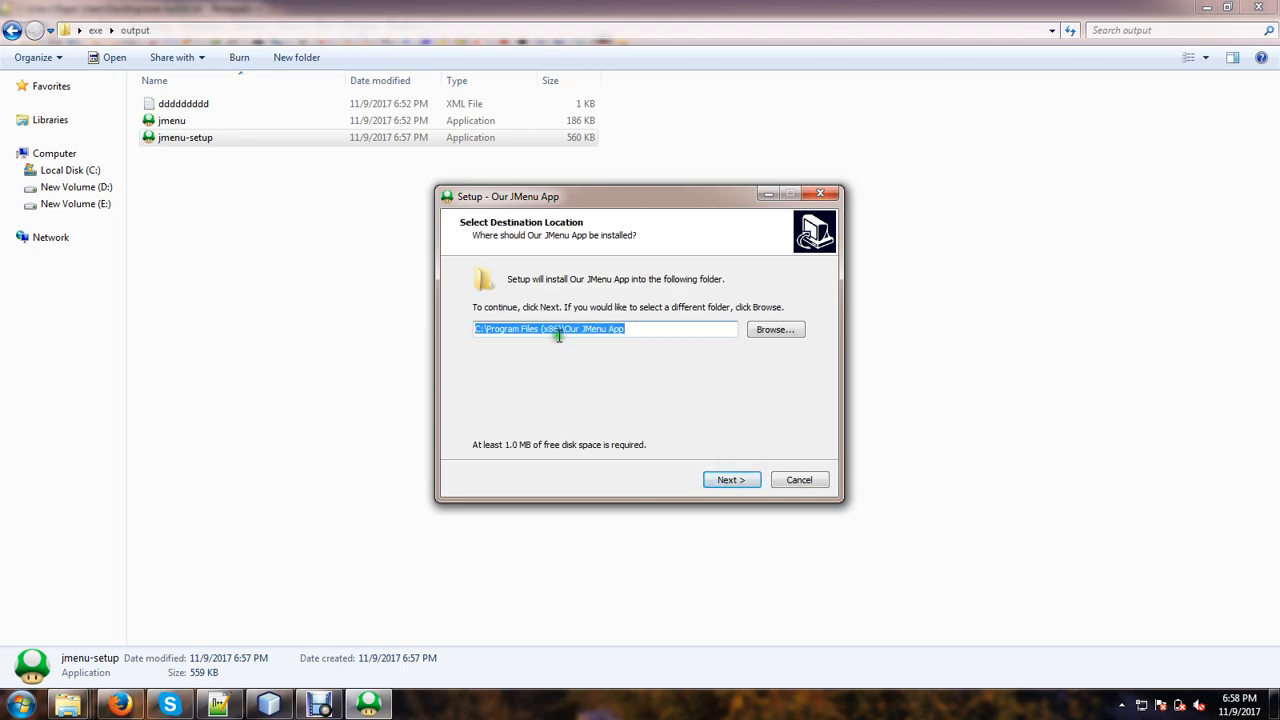
# - Install Our JMenu App into the default destination folder with a desktop shortcut, and launch it when setup finishes
pyautogui.click(738, 480)
pyautogui.click(482, 323)
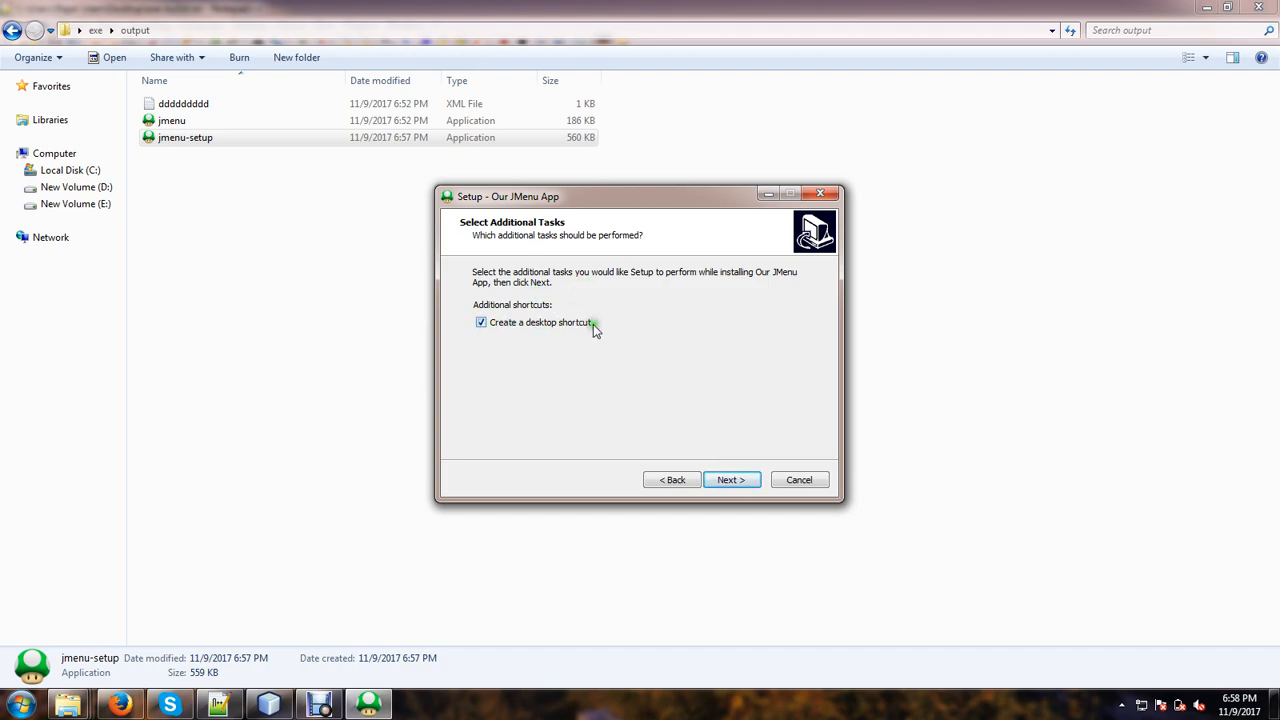
pyautogui.click(731, 480)
pyautogui.click(732, 481)
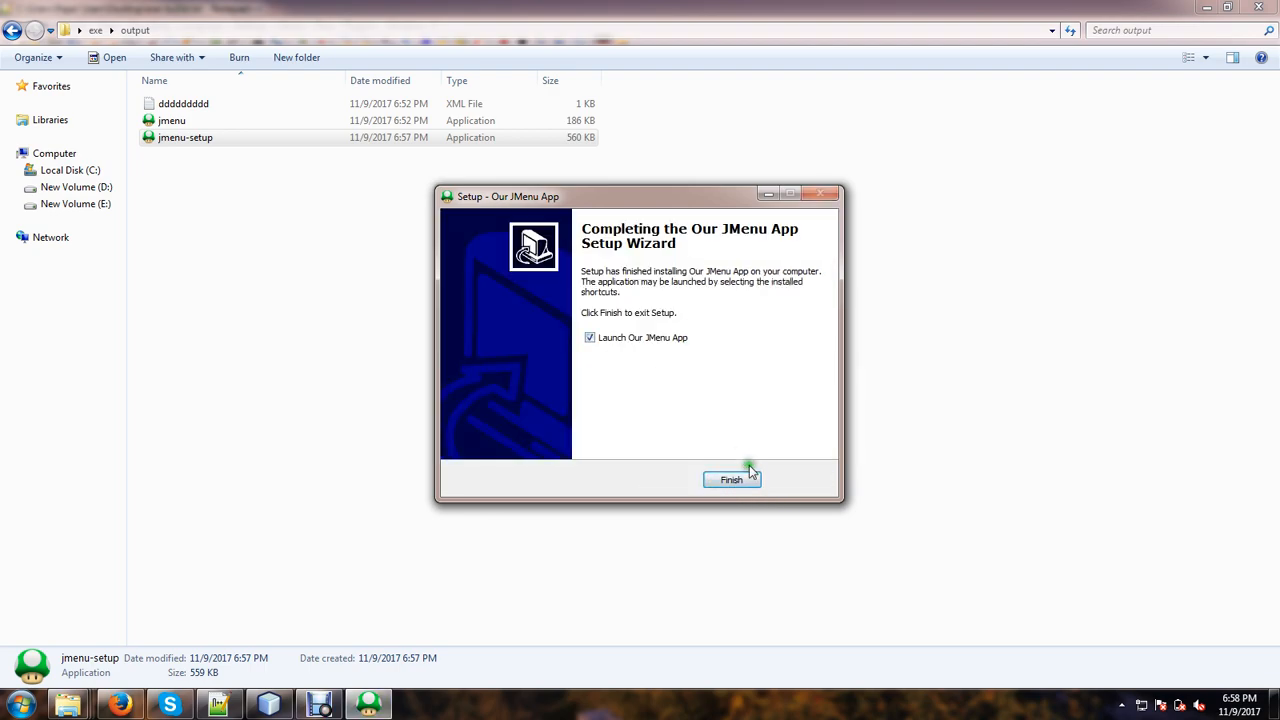
pyautogui.click(732, 480)
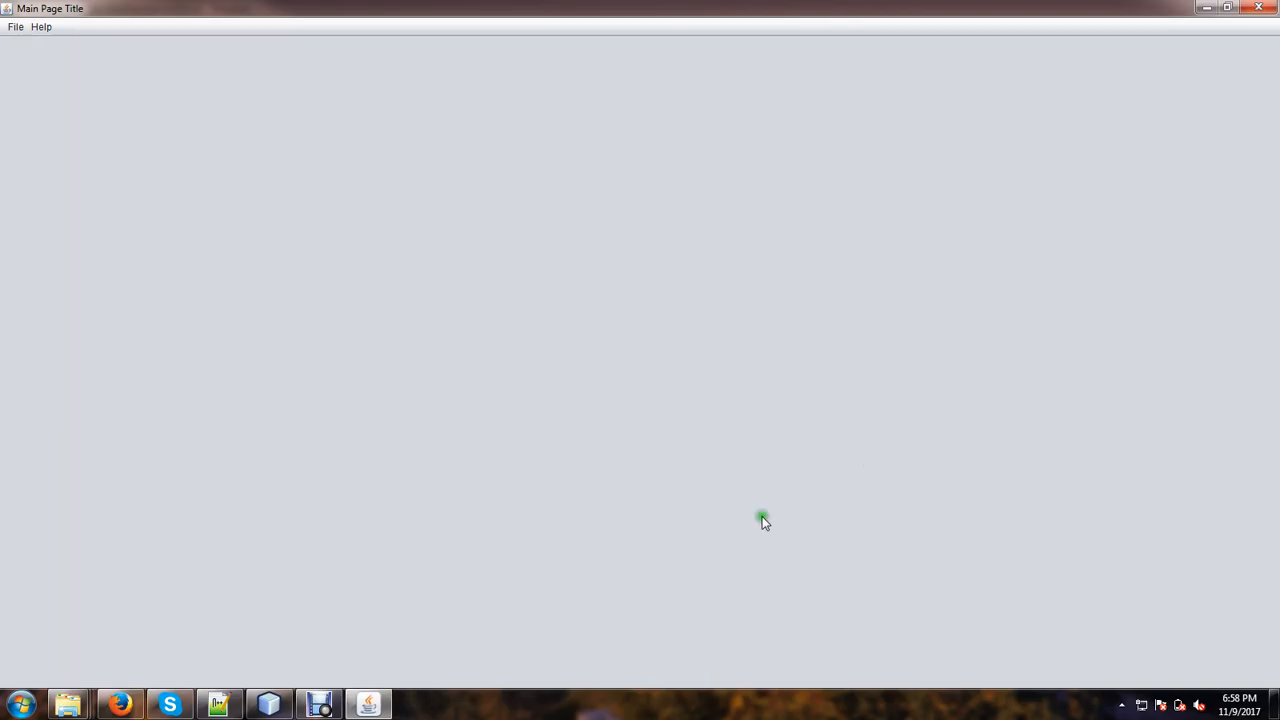
# - Test the installed application by switching from Page Two to Main Page and back to Page Two, and close it
pyautogui.click(15, 27)
pyautogui.click(38, 65)
pyautogui.click(18, 27)
pyautogui.click(38, 104)
pyautogui.click(16, 27)
pyautogui.click(38, 65)
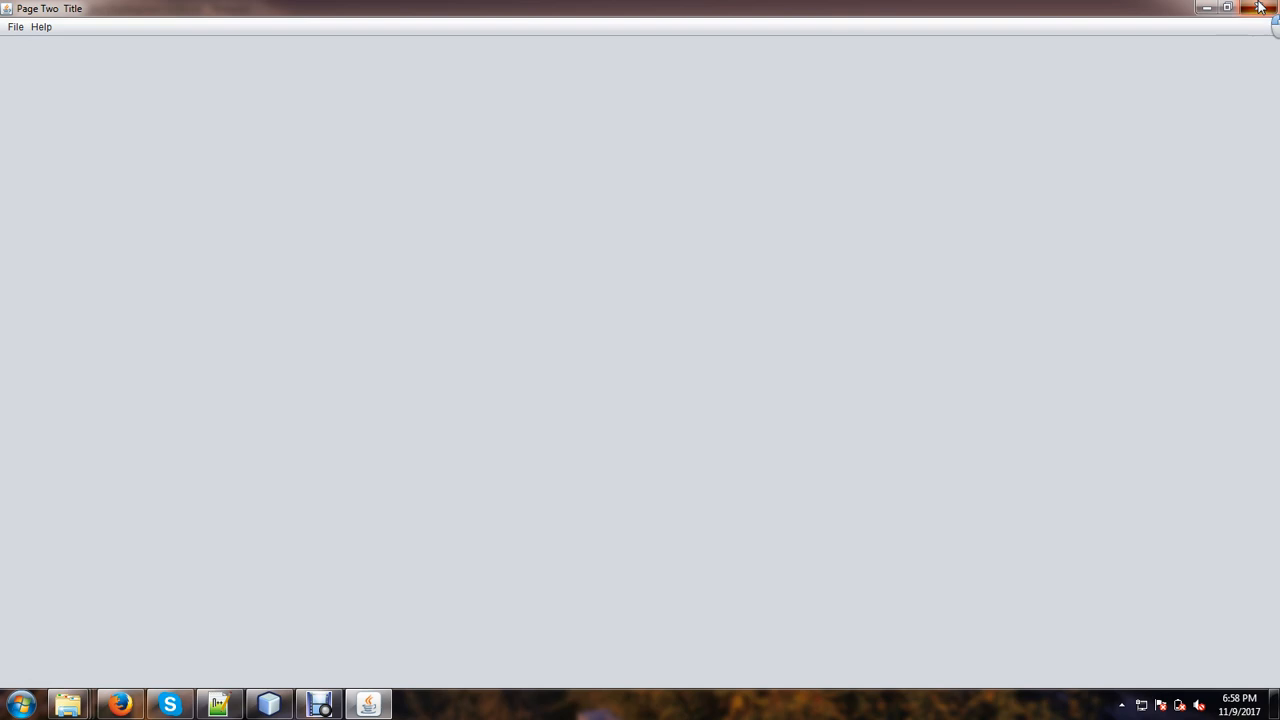
pyautogui.click(1260, 8)
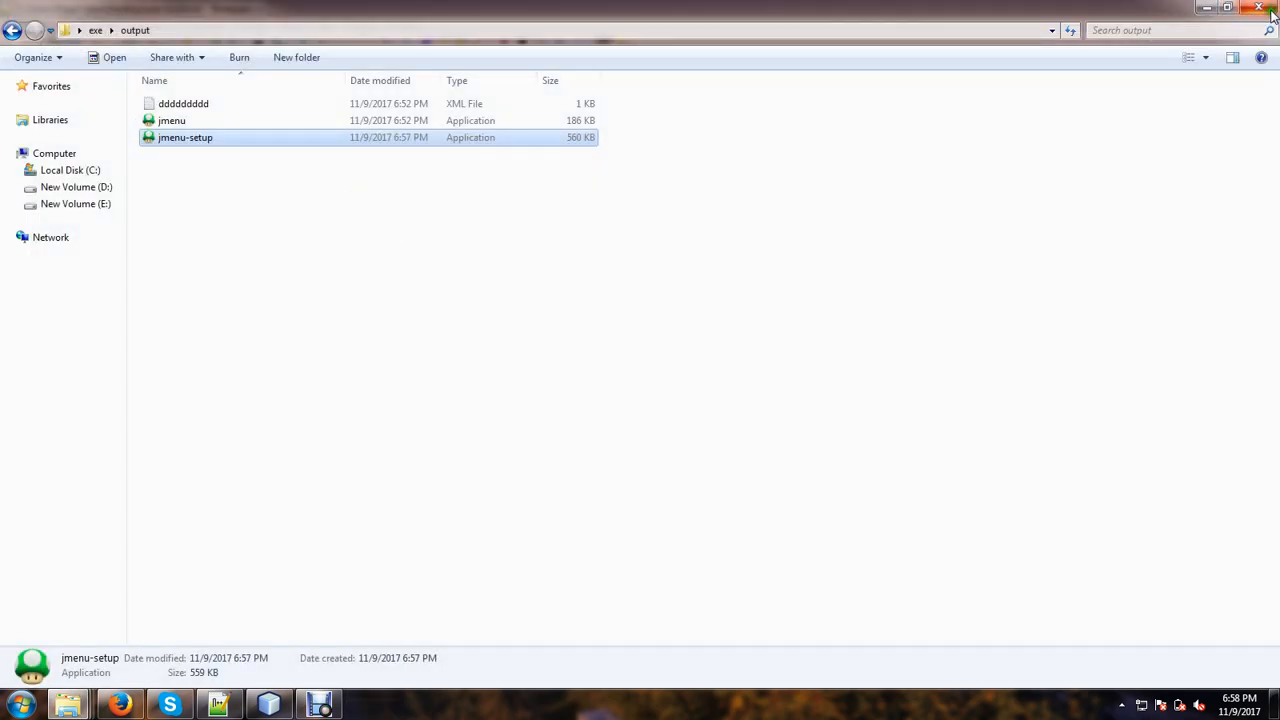
# - Close the output and exe folder windows and minimize the remaining windows to reveal the desktop
pyautogui.click(1270, 12)
pyautogui.click(1205, 12)
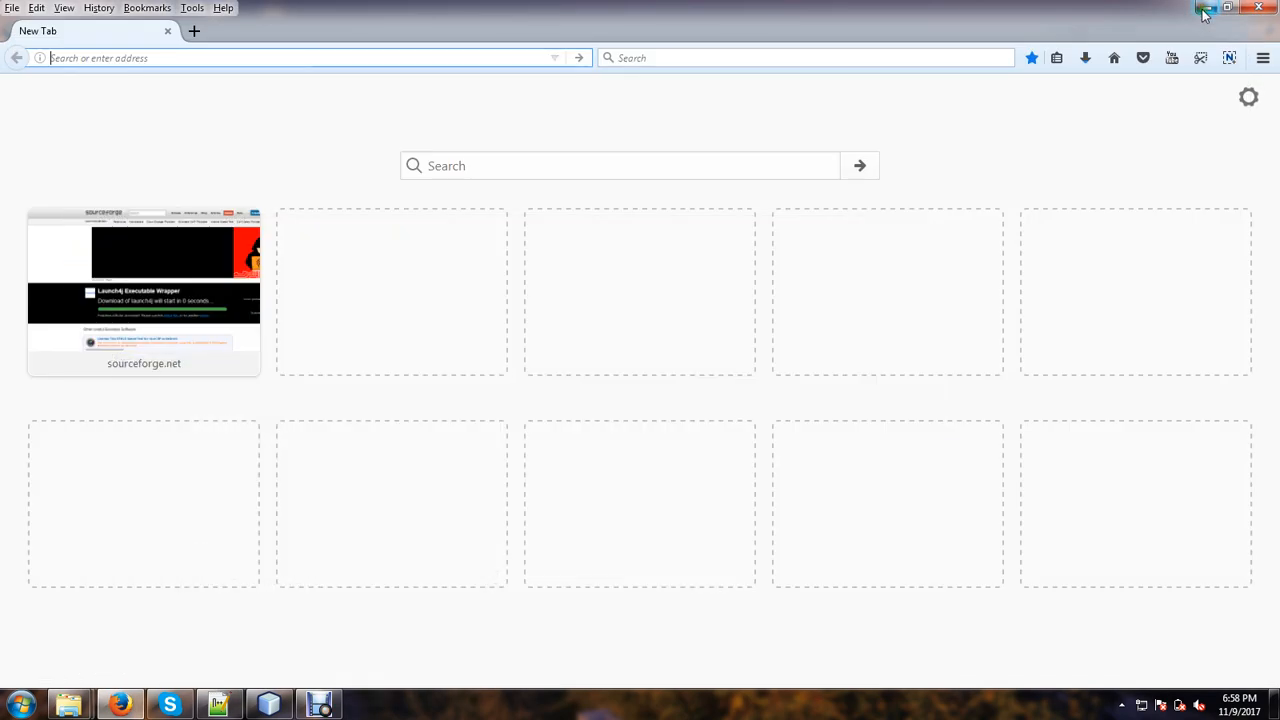
pyautogui.click(1205, 8)
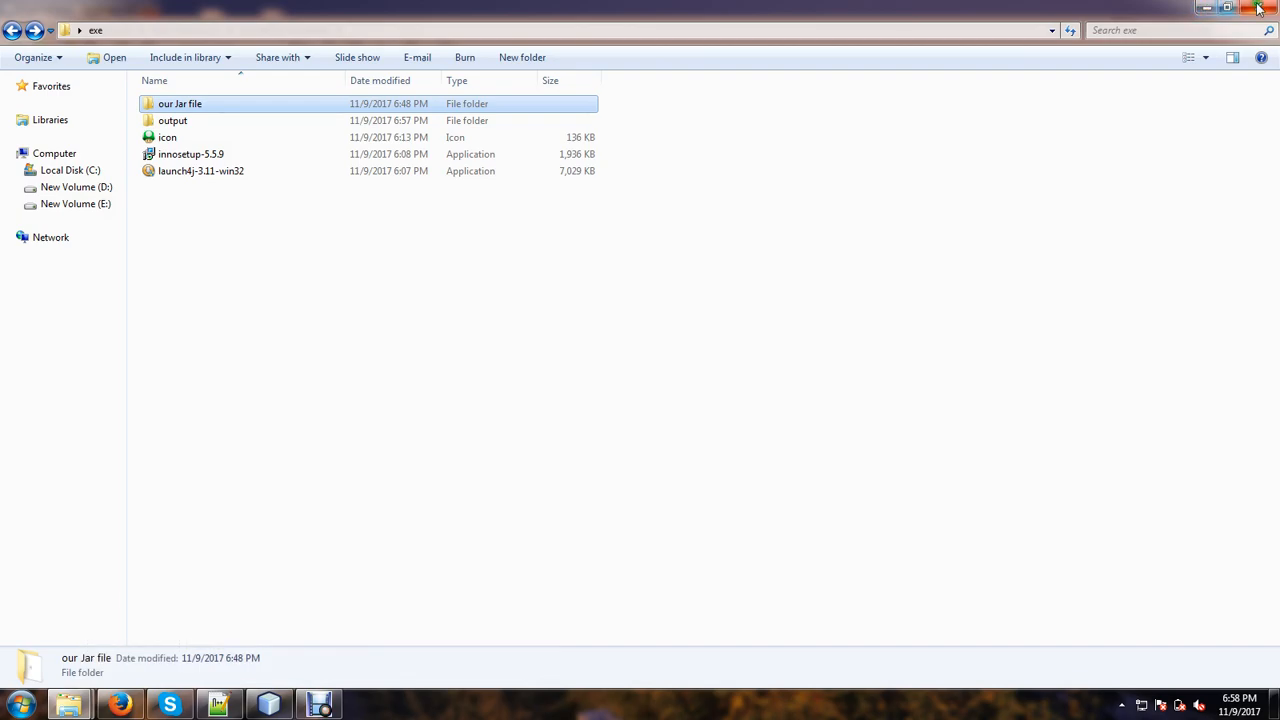
pyautogui.click(1260, 8)
pyautogui.click(1206, 8)
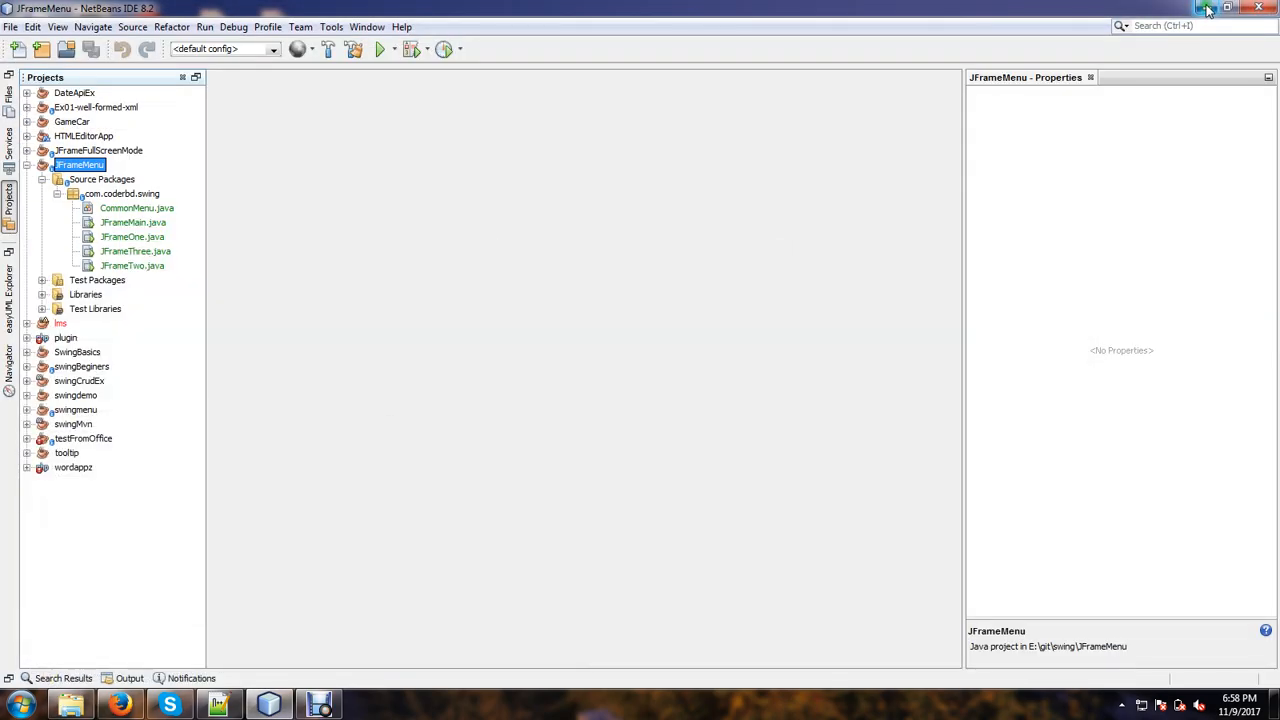
pyautogui.click(1205, 8)
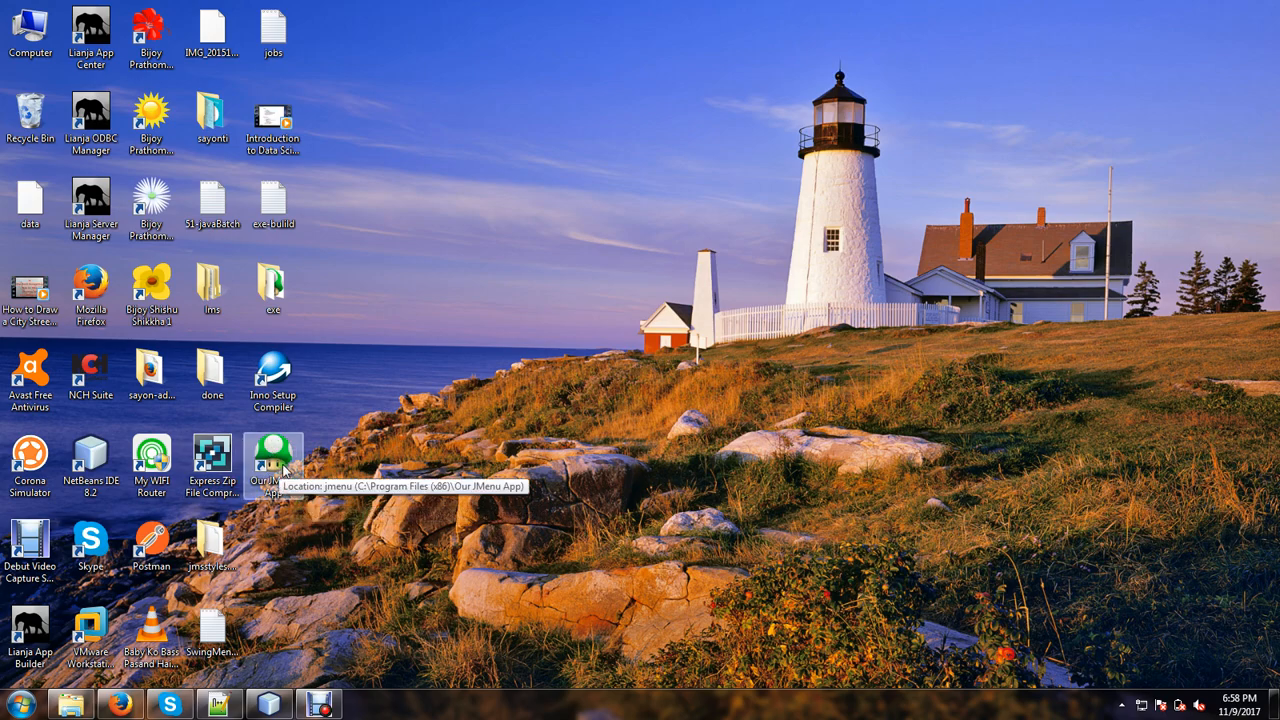
# - Search the installed programs for "our" and launch Our JMenu App
pyautogui.click(22, 706)
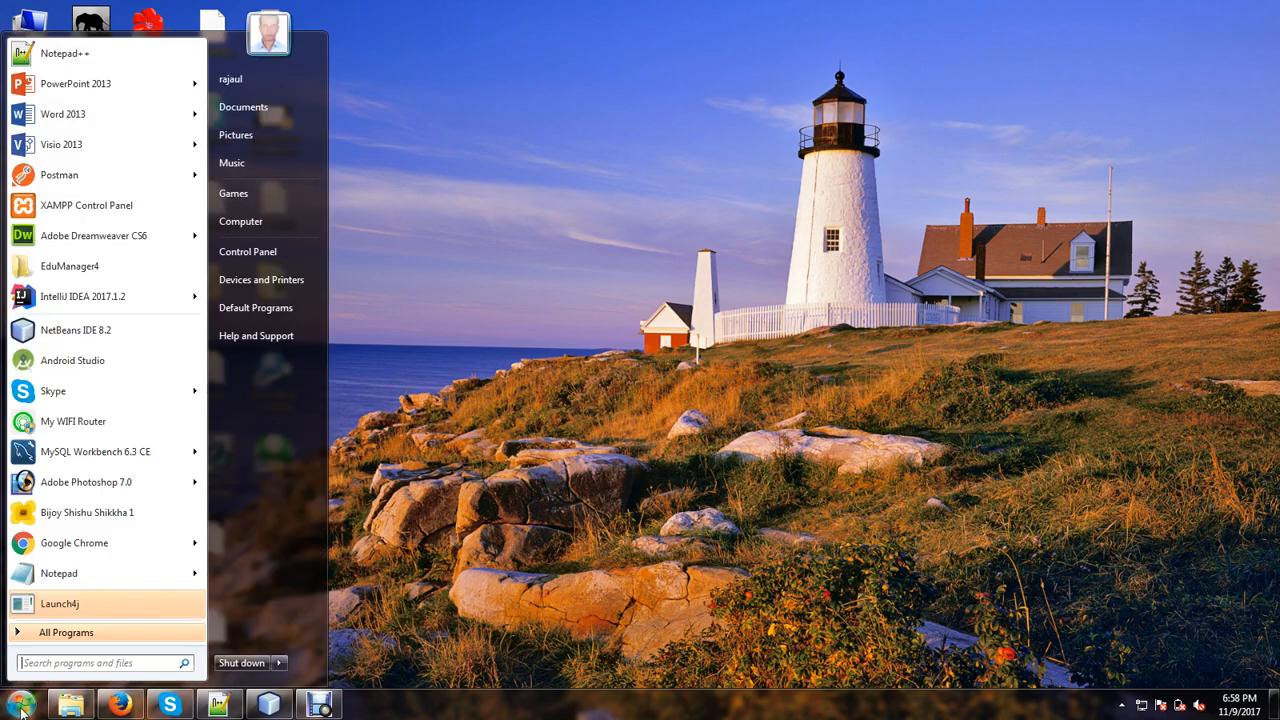
pyautogui.click(88, 665)
pyautogui.write('our')
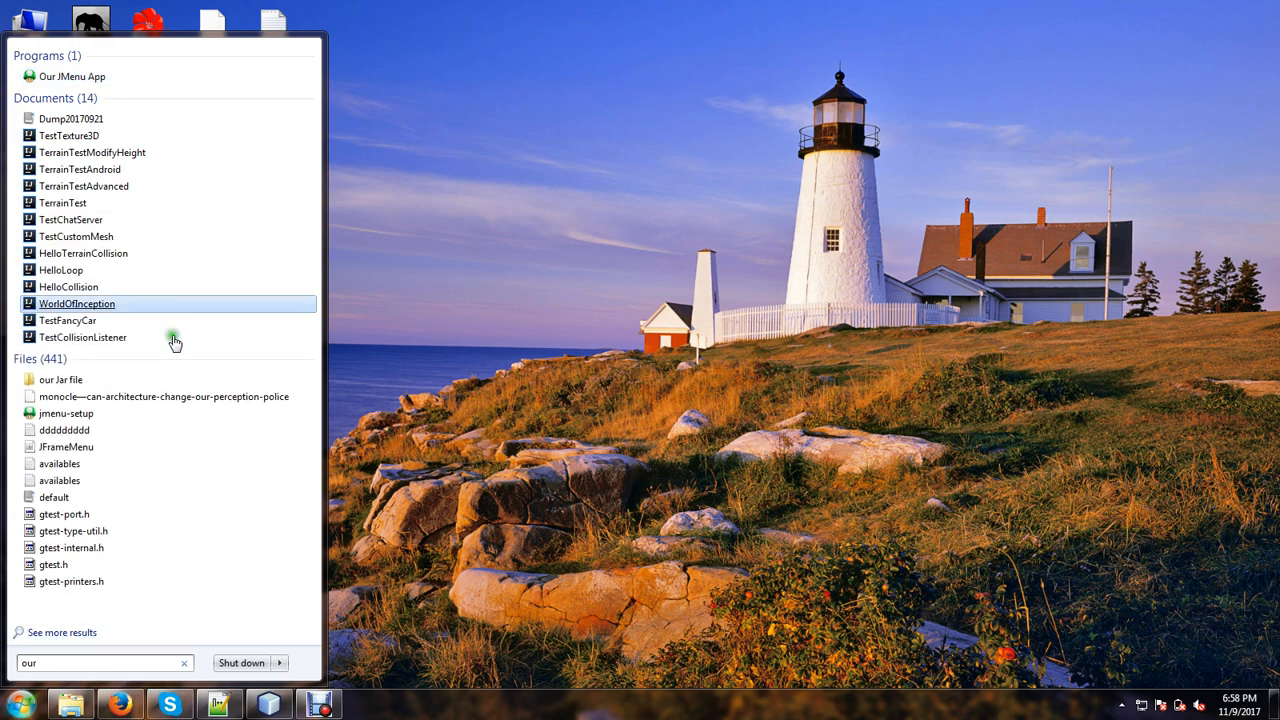
pyautogui.click(82, 80)
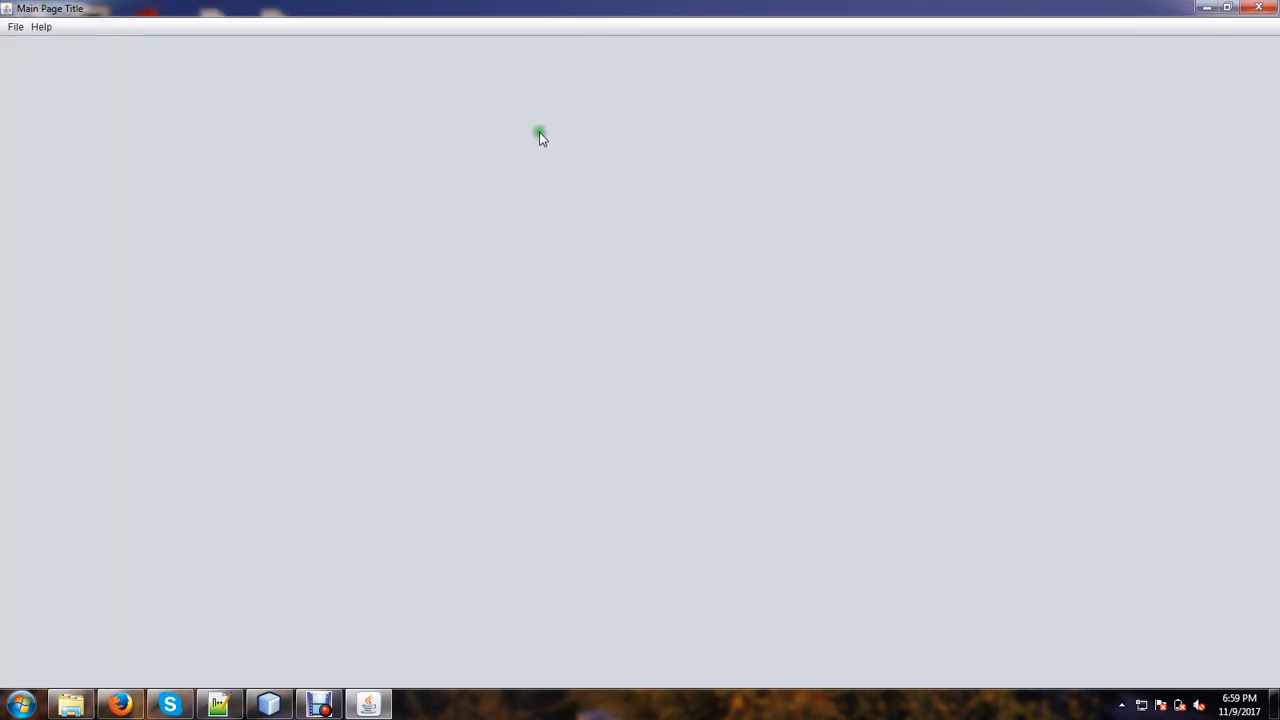
# - Check navigation through Page Two, Page Three, Main Page and Page Two again, and close the application
pyautogui.click(18, 27)
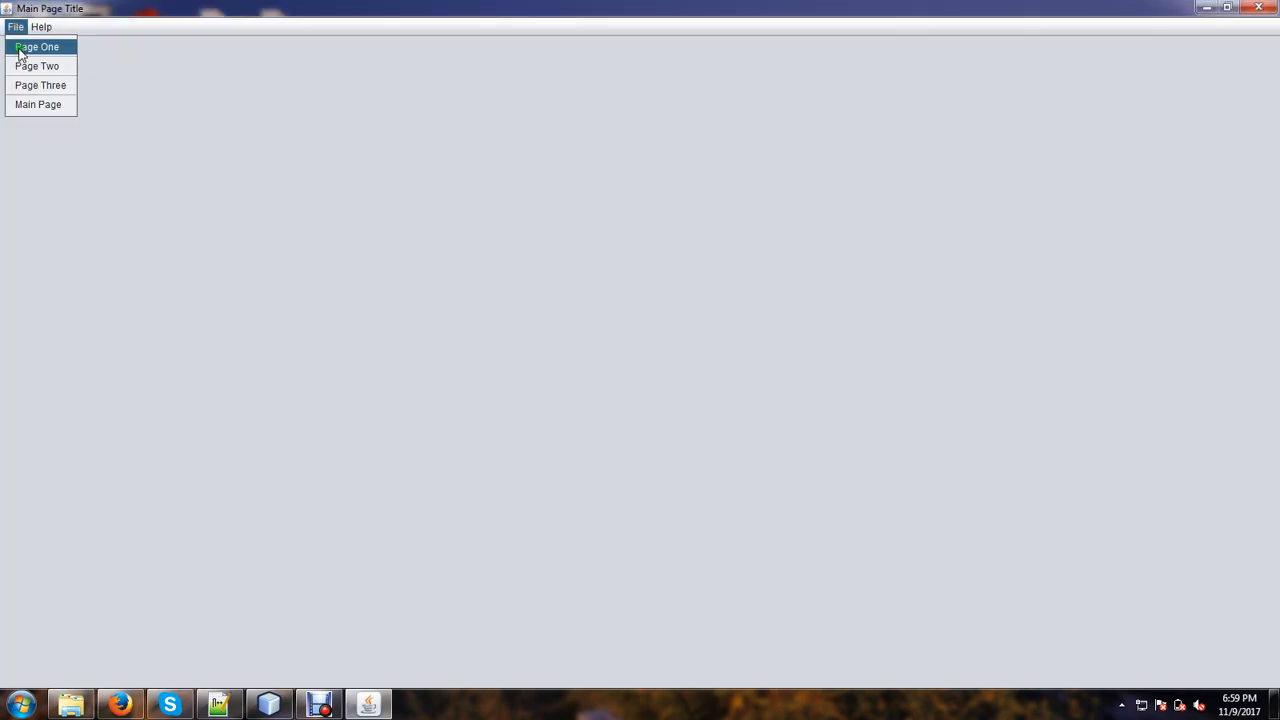
pyautogui.click(30, 64)
pyautogui.click(18, 27)
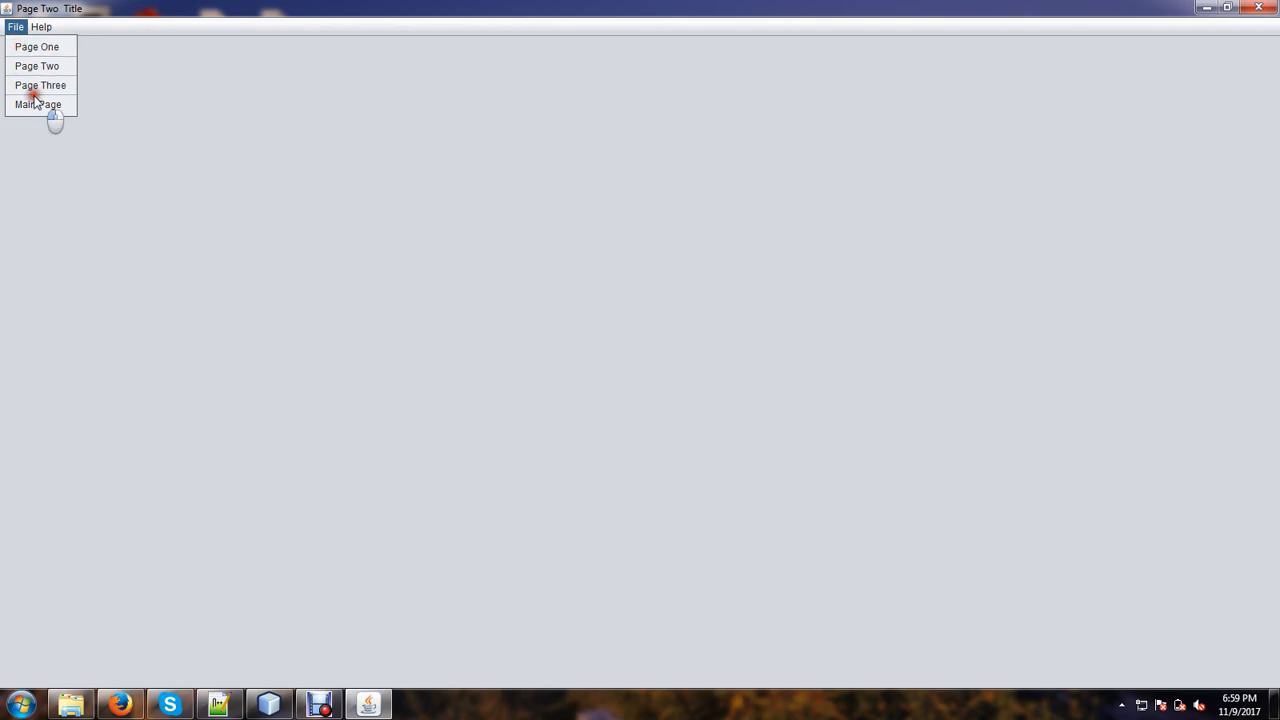
pyautogui.click(34, 86)
pyautogui.click(24, 28)
pyautogui.click(35, 106)
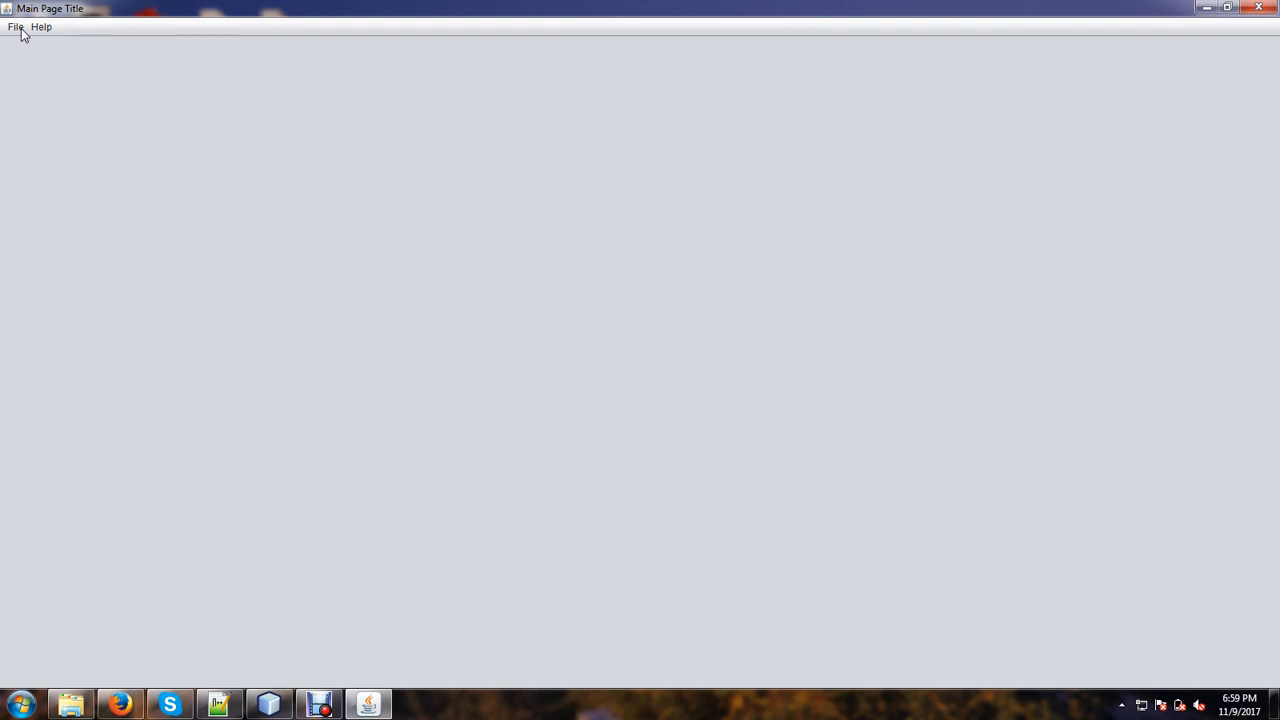
pyautogui.click(22, 28)
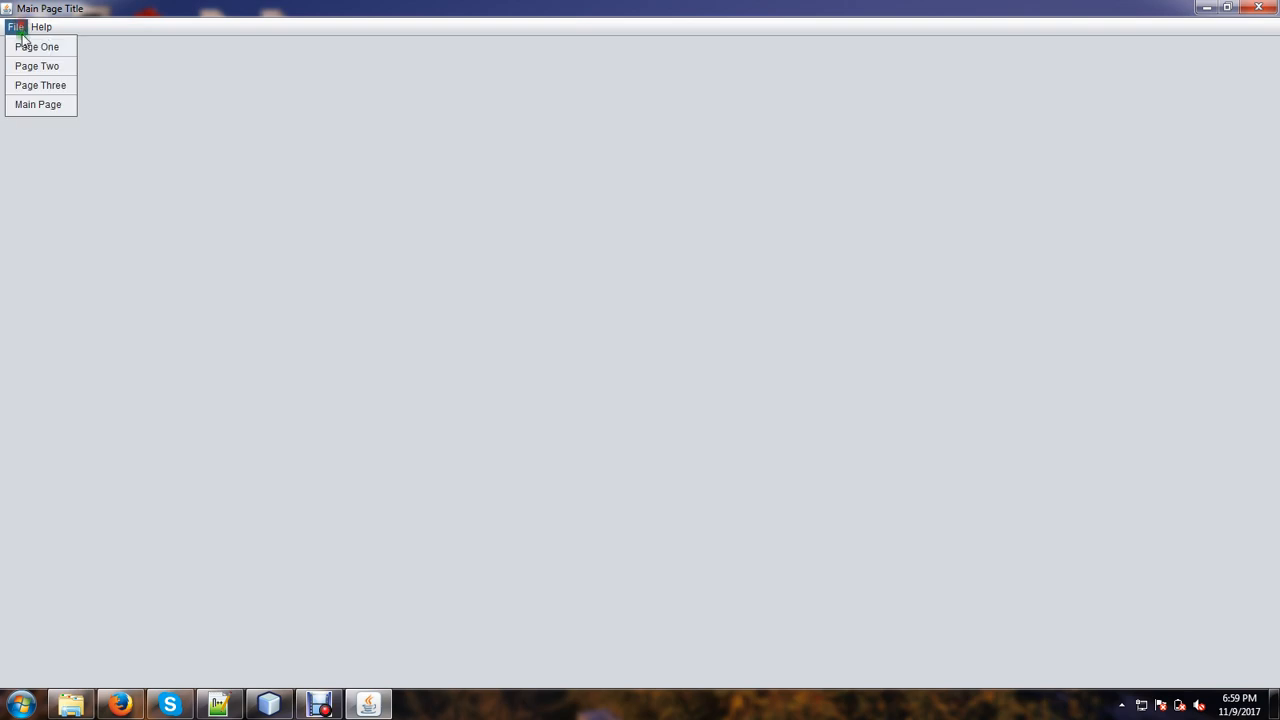
pyautogui.click(36, 65)
pyautogui.click(1258, 8)
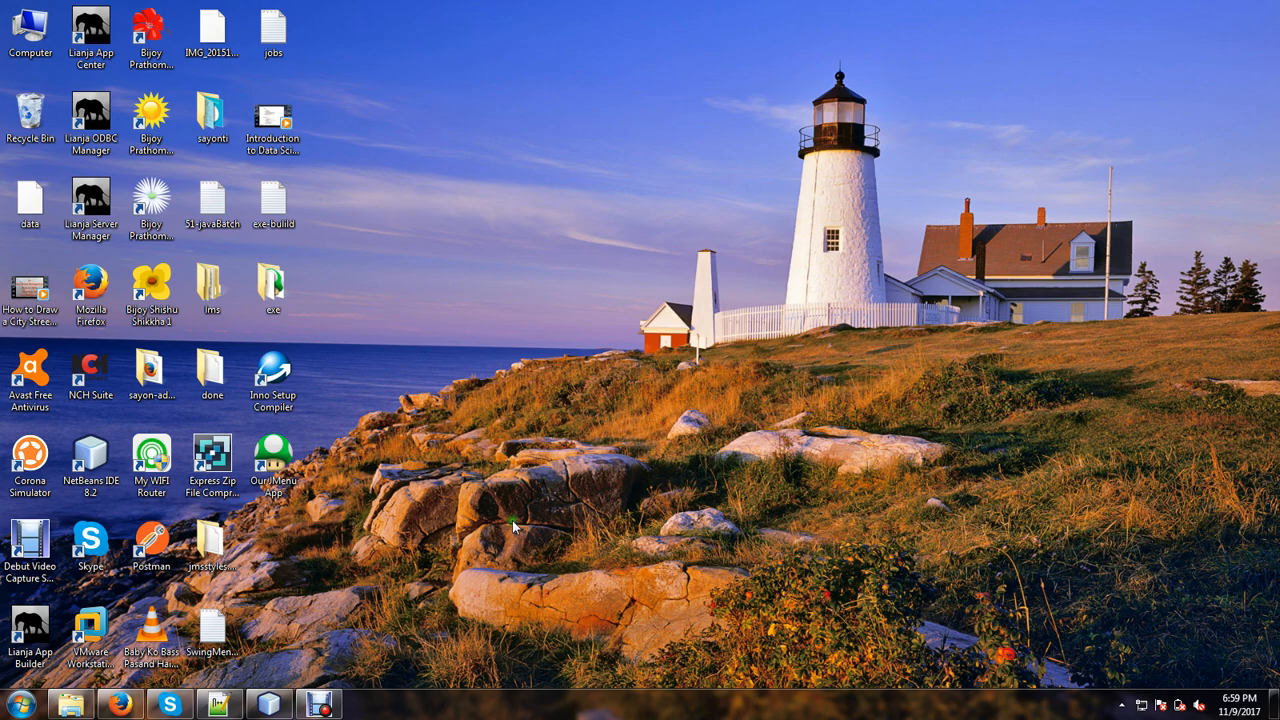
# - Launch Our JMenu App from its desktop shortcut, open Page One, and close the application
pyautogui.doubleClick(262, 463)
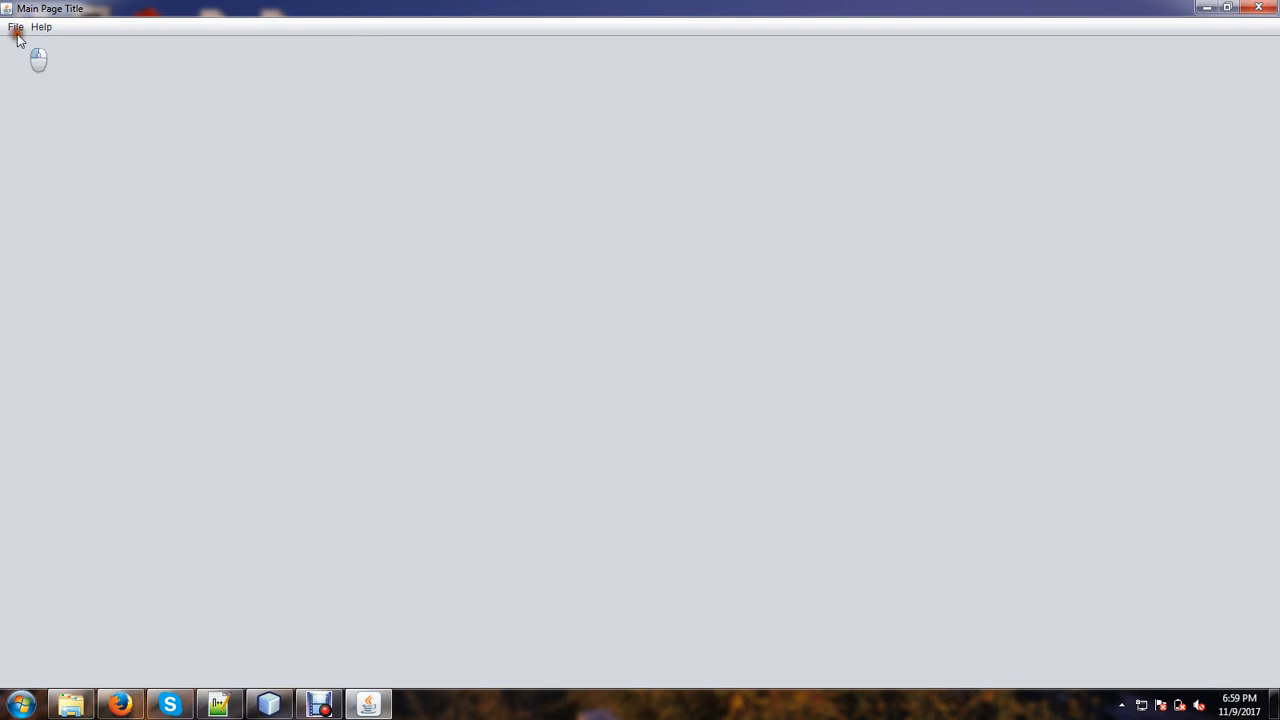
pyautogui.click(16, 30)
pyautogui.click(34, 48)
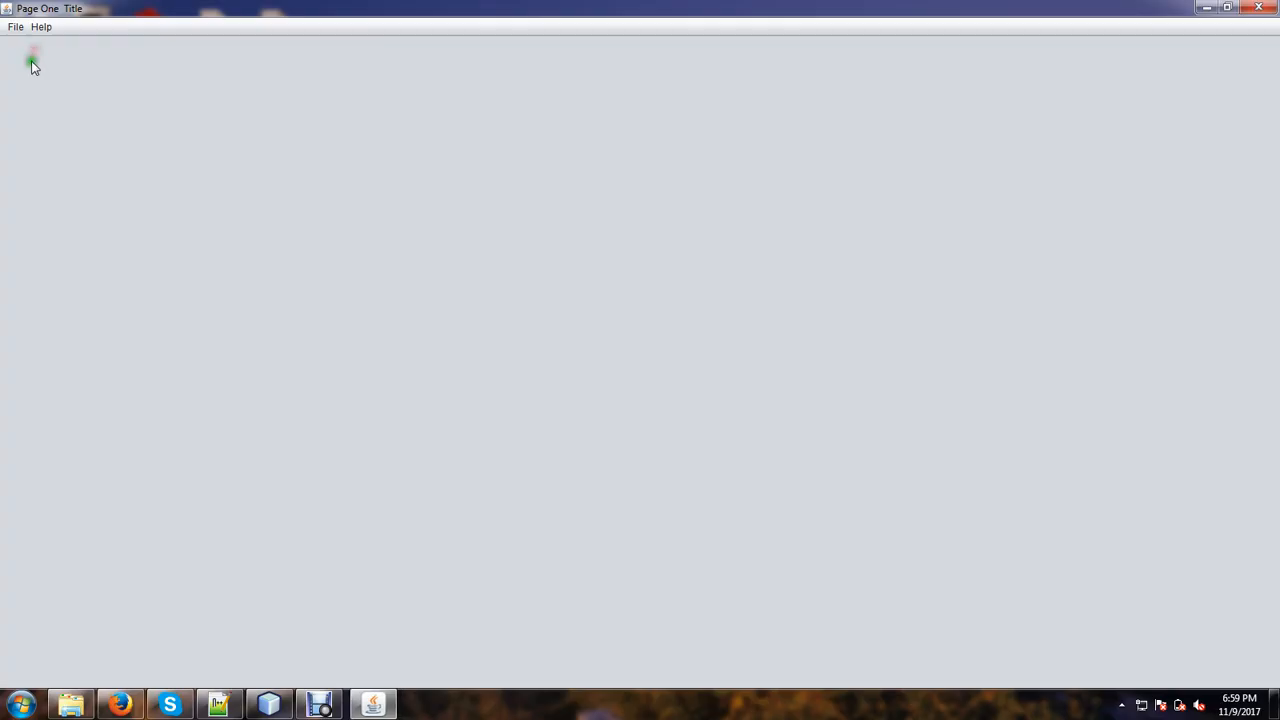
pyautogui.click(1257, 9)
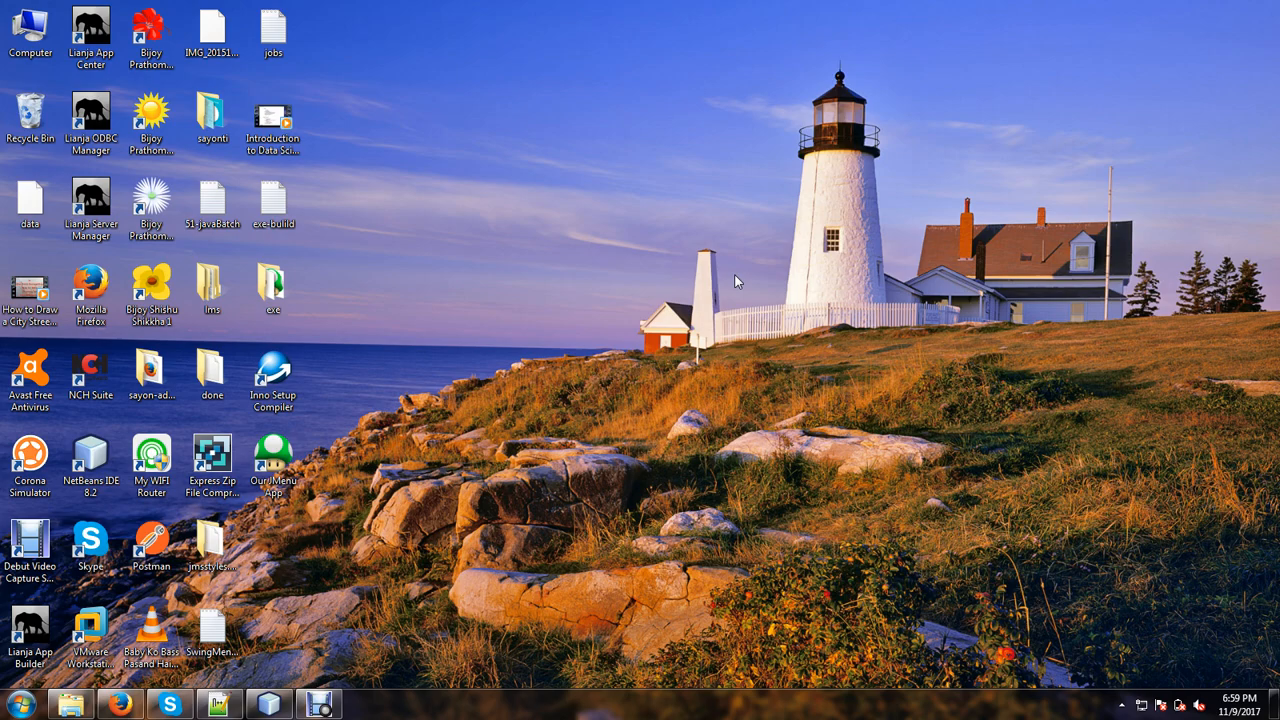
# - Empty the Recycle Bin, permanently deleting its items
pyautogui.rightClick(25, 112)
pyautogui.click(66, 140)
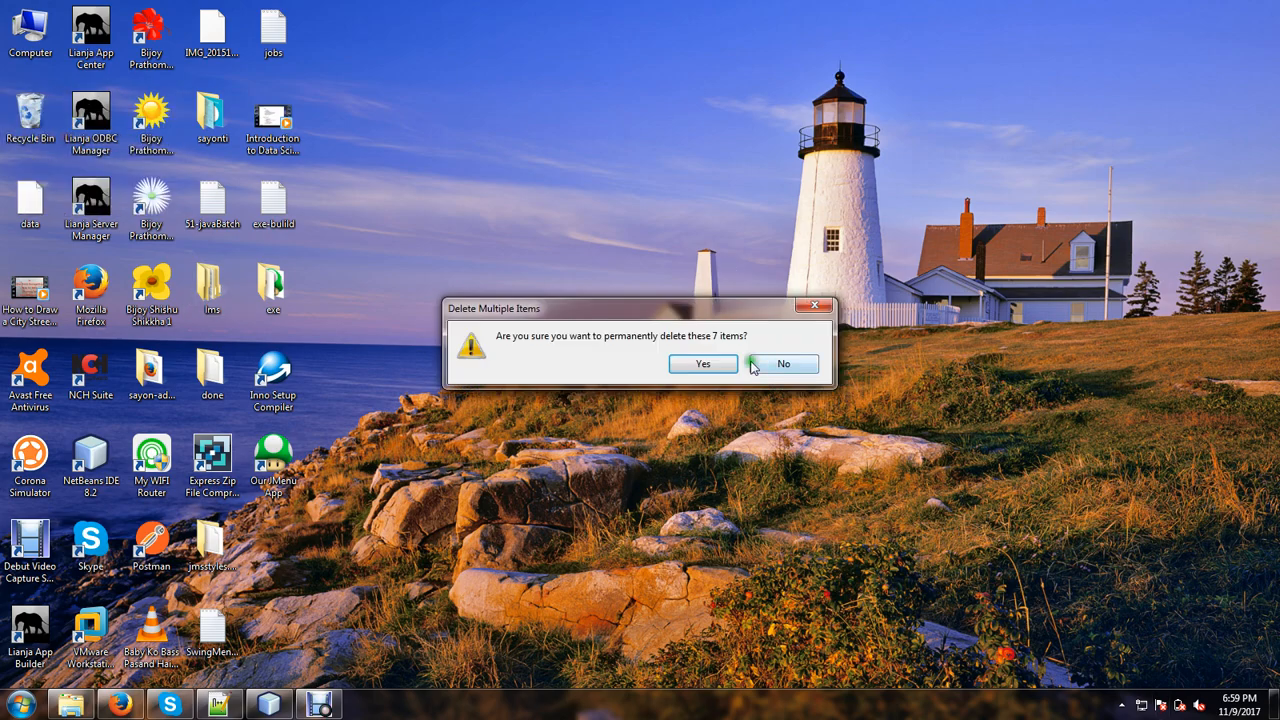
pyautogui.click(705, 364)
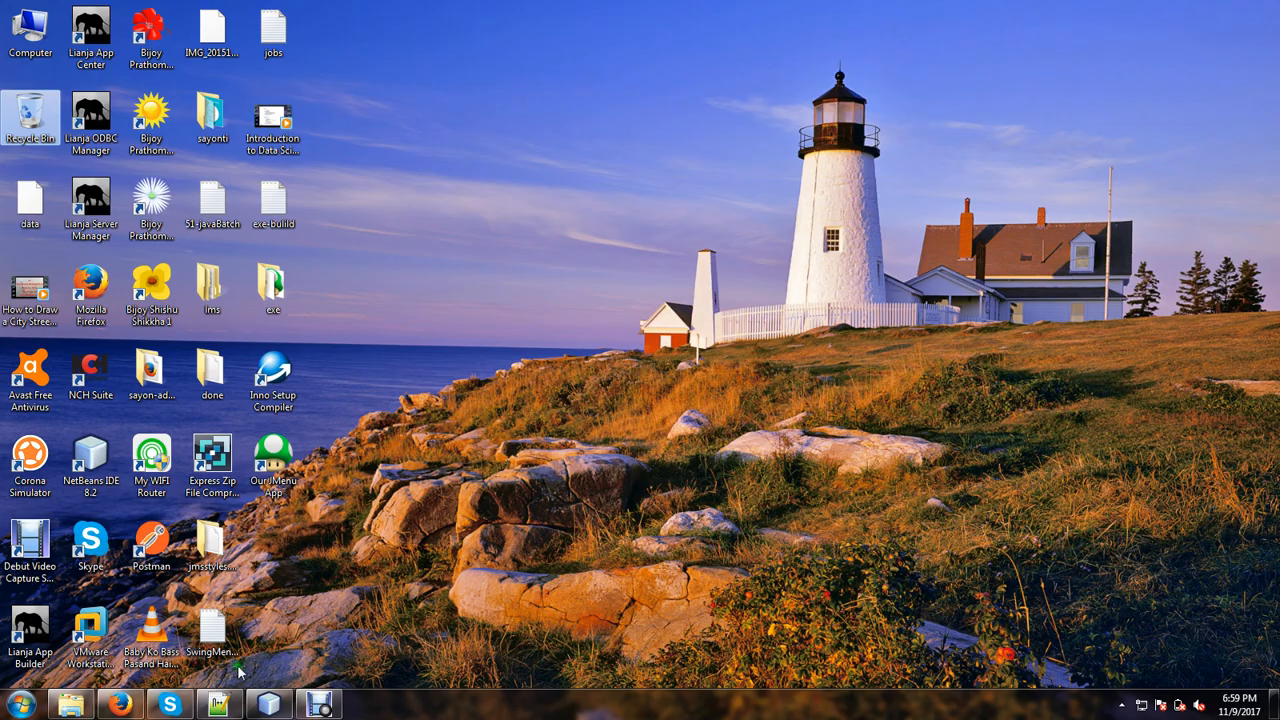
# - Switch to the exe-bulild.txt notes in Notepad++ and review the closing note about the application build part
pyautogui.click(218, 706)
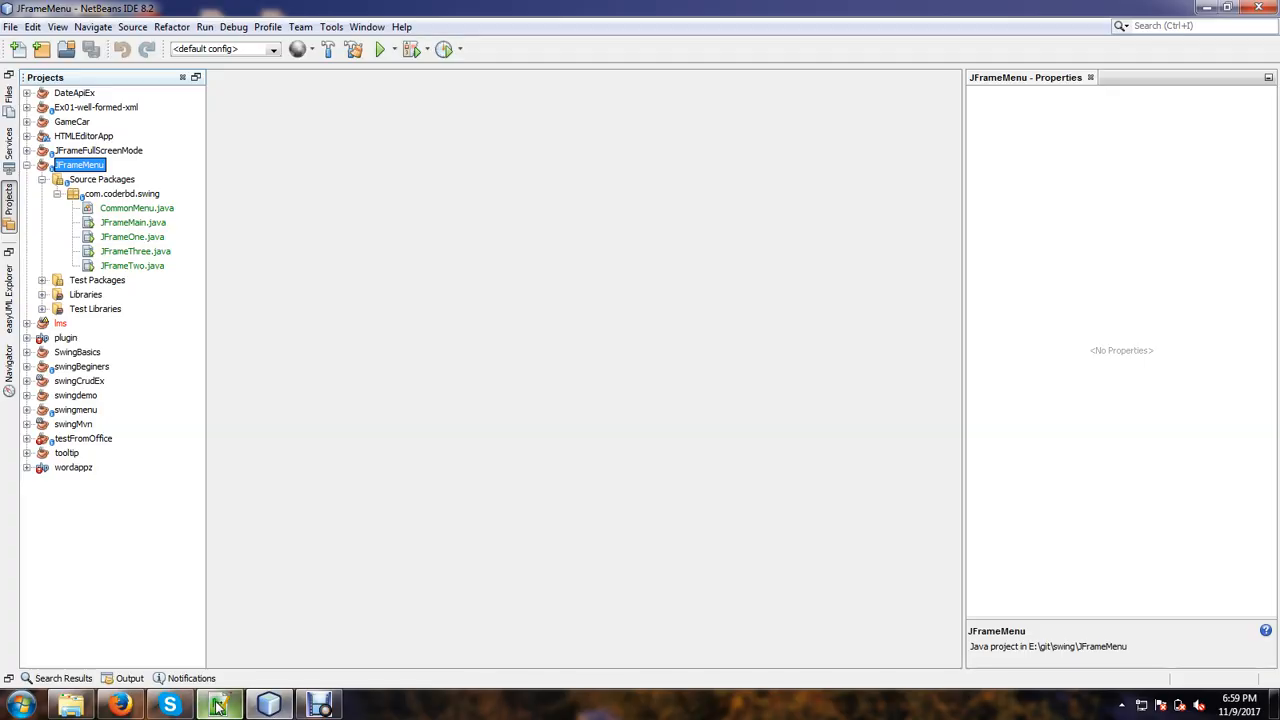
pyautogui.click(218, 706)
pyautogui.scroll(-1, 368, 560)
pyautogui.moveTo(218, 662); pyautogui.dragTo(140, 660)
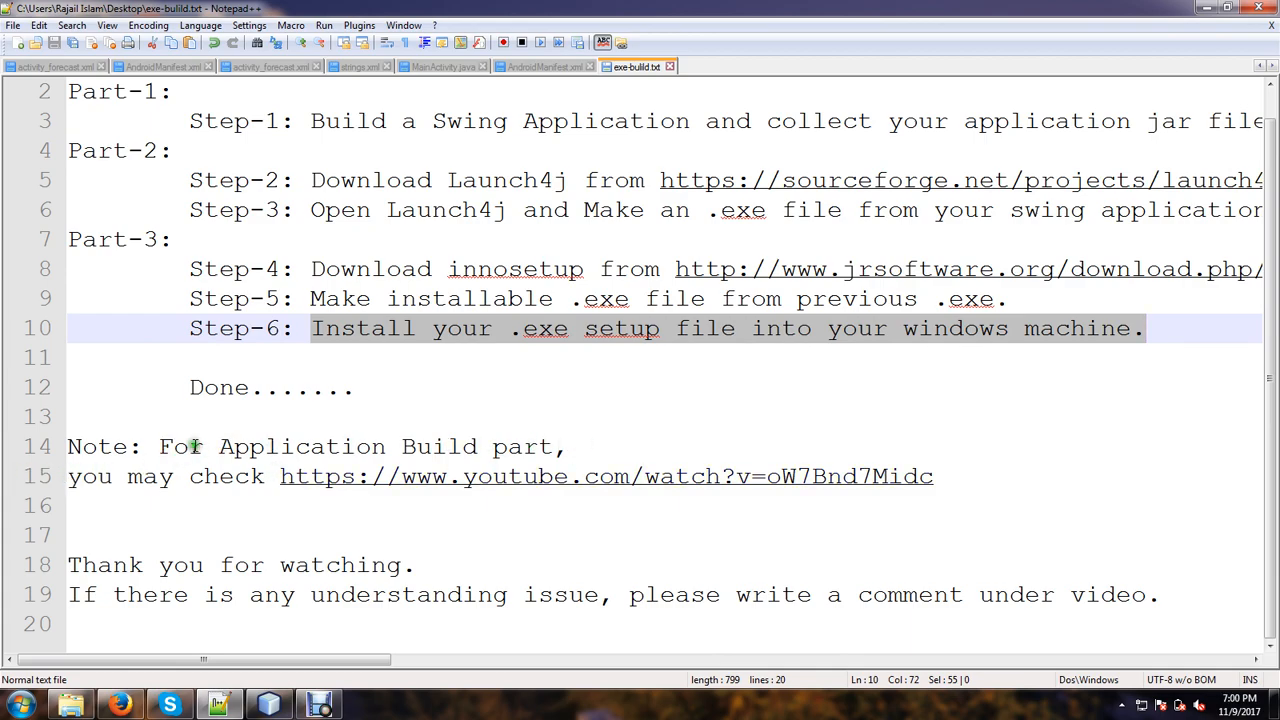
pyautogui.click(563, 446)
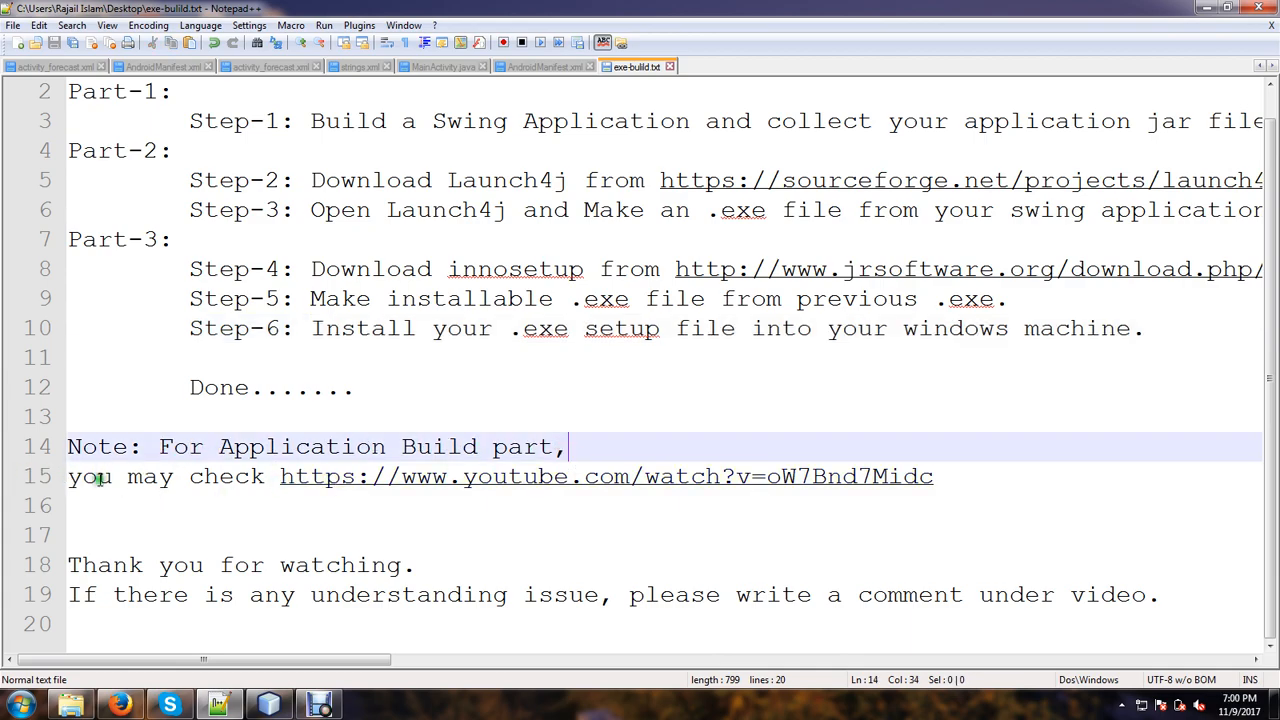